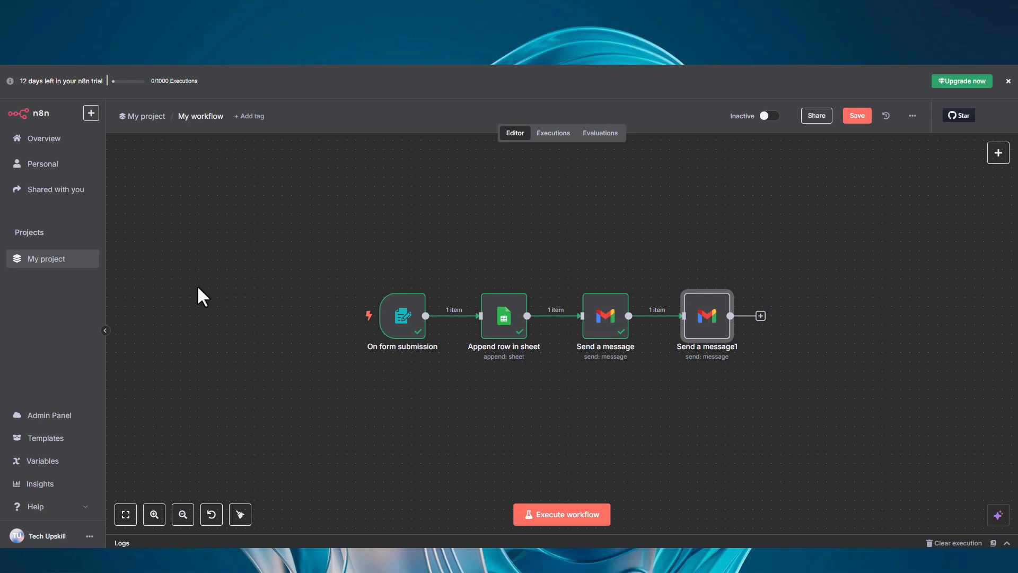
Execute the workflow and enter the sender's first name, last name and e-mail in the test contact form.
click(551, 512)
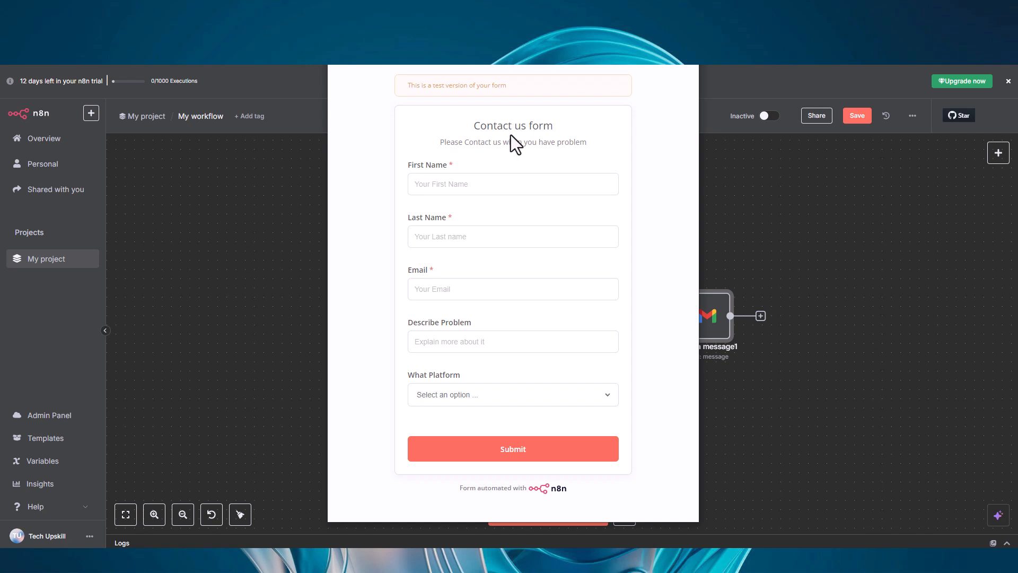
click(422, 175)
key(Tab)
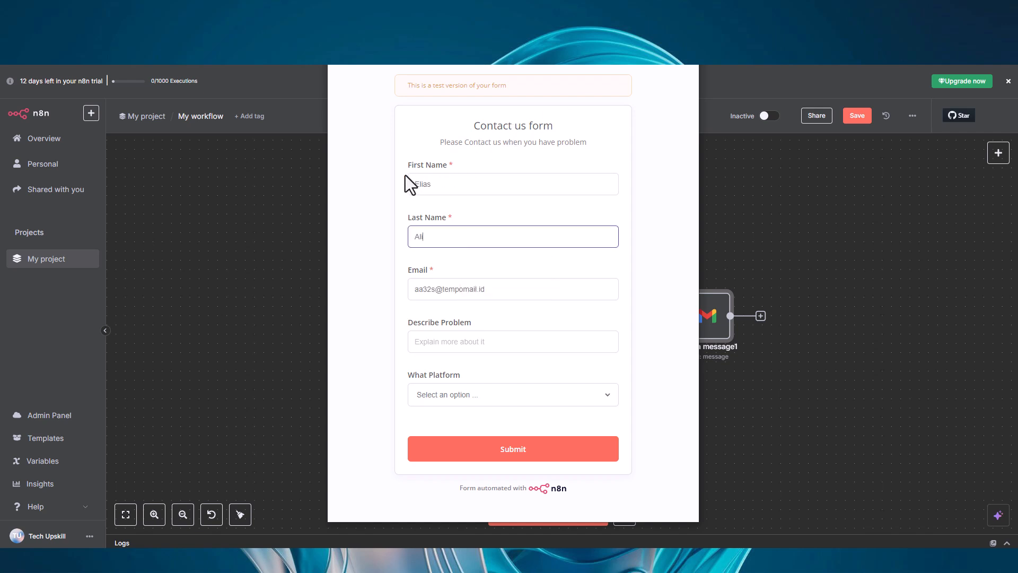
key(Tab)
key(Tab)
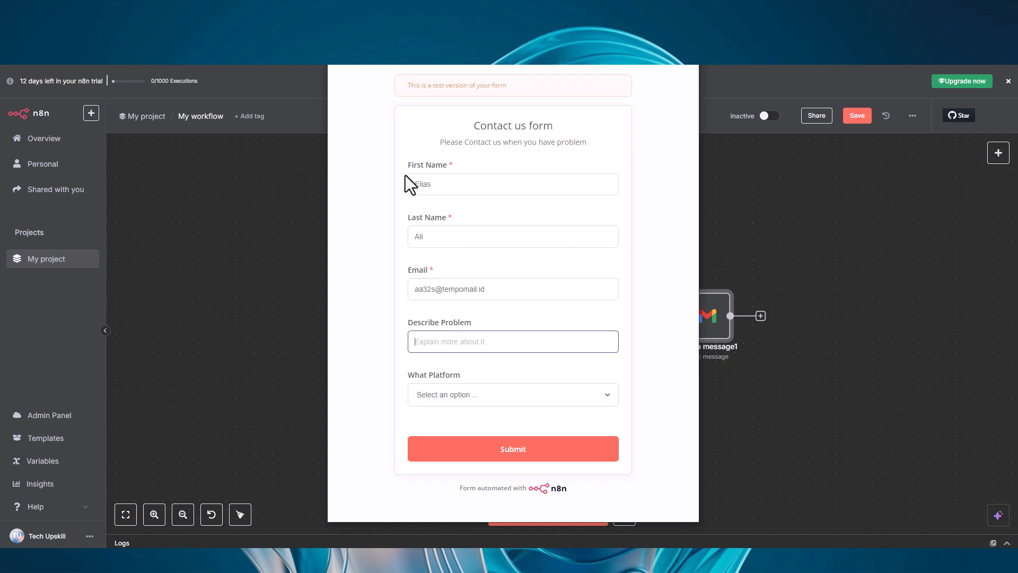
Describe the problem as "problem are that i dont know what to write", choose Windows as the platform and submit the form.
text(problem are that i dont know what to wri)
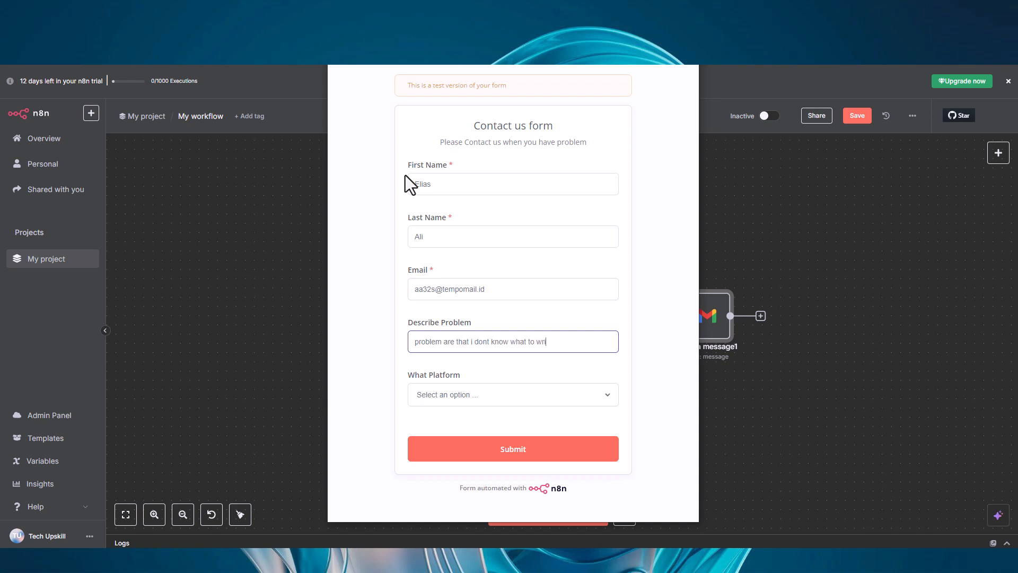
text(te)
click(460, 394)
click(458, 425)
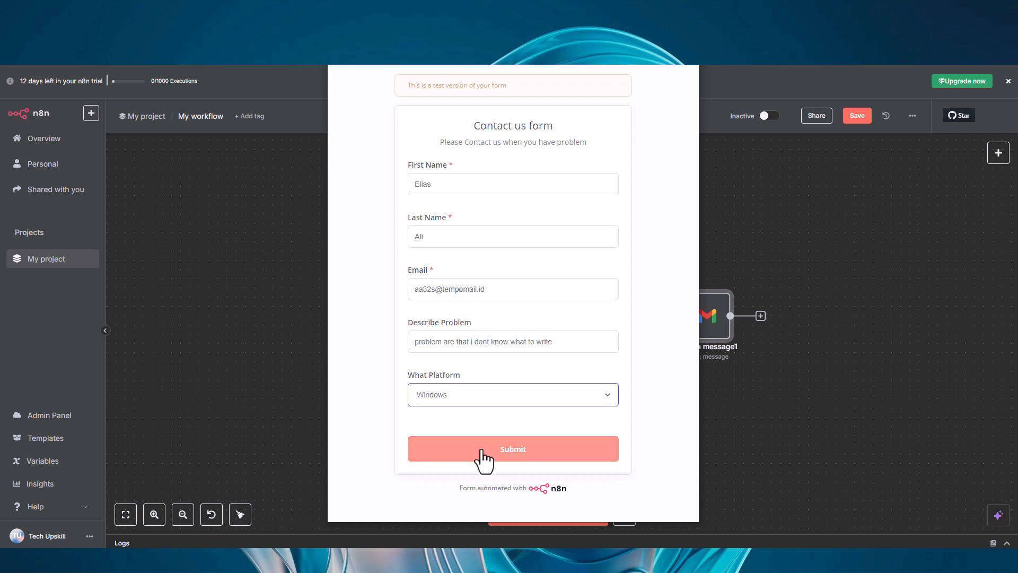
click(483, 455)
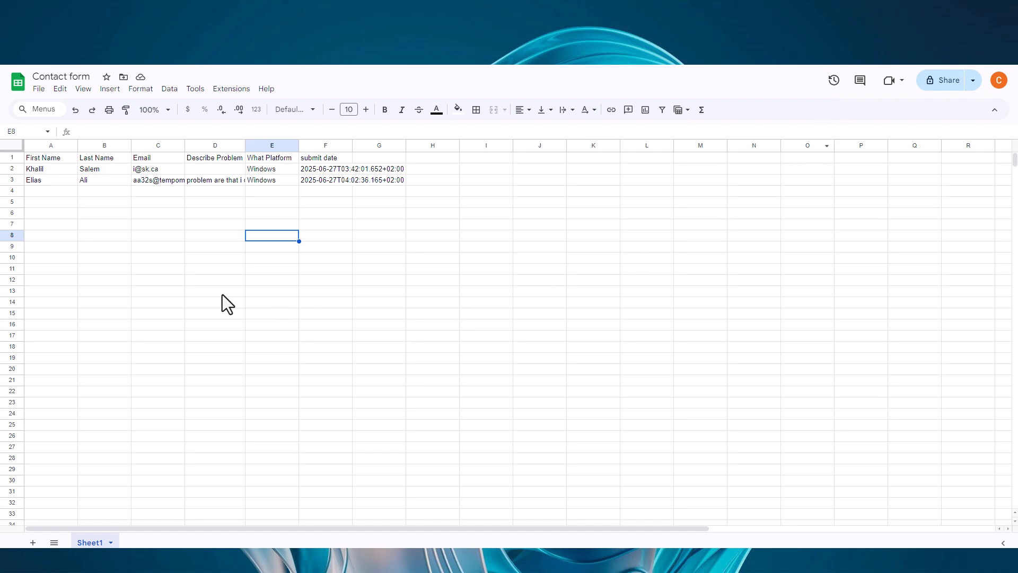
Review the newly submitted row 3 in the Contact form spreadsheet in Google Sheets.
click(64, 181)
drag(250, 179, 393, 173)
Read the "Thanks for your message" email in the TempoMail inbox and the problem notification email in Gmail.
key(ctrl+Tab)
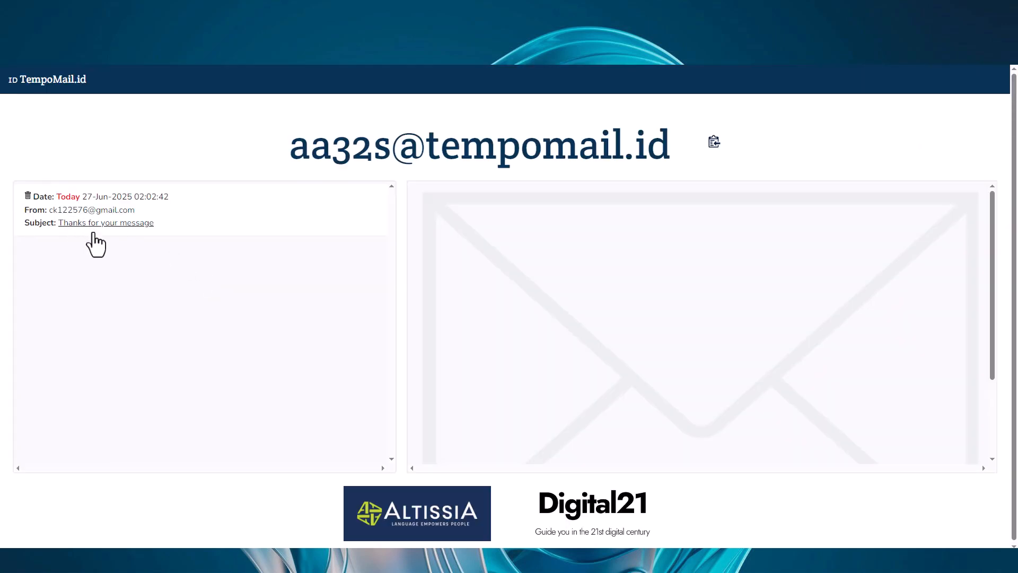
click(91, 223)
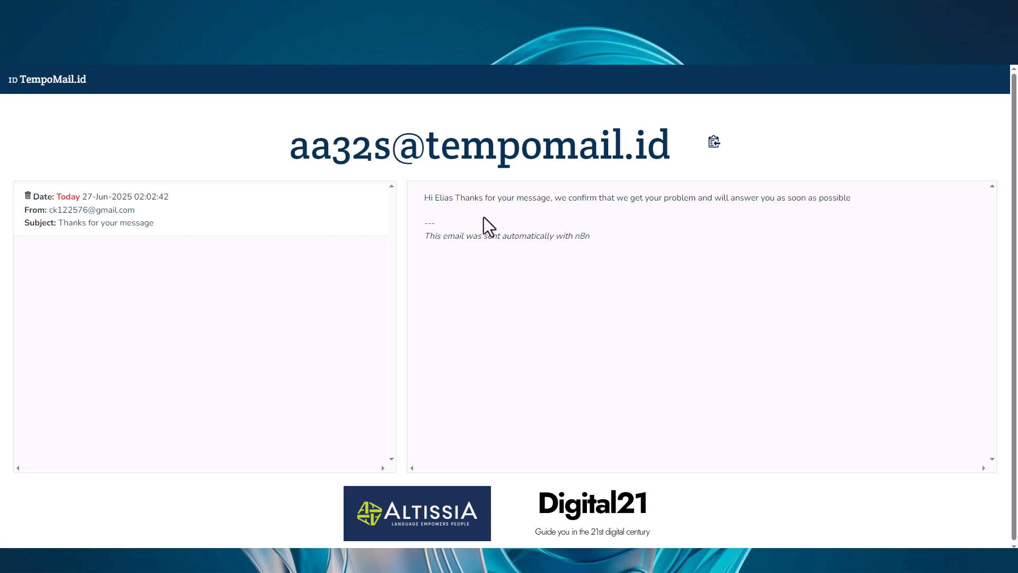
drag(424, 199, 845, 199)
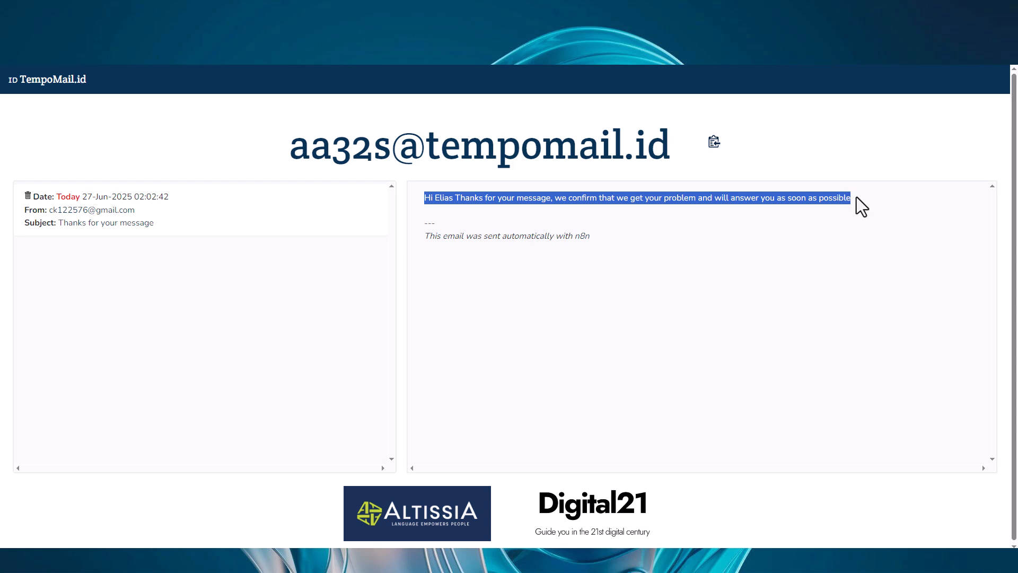
click(864, 200)
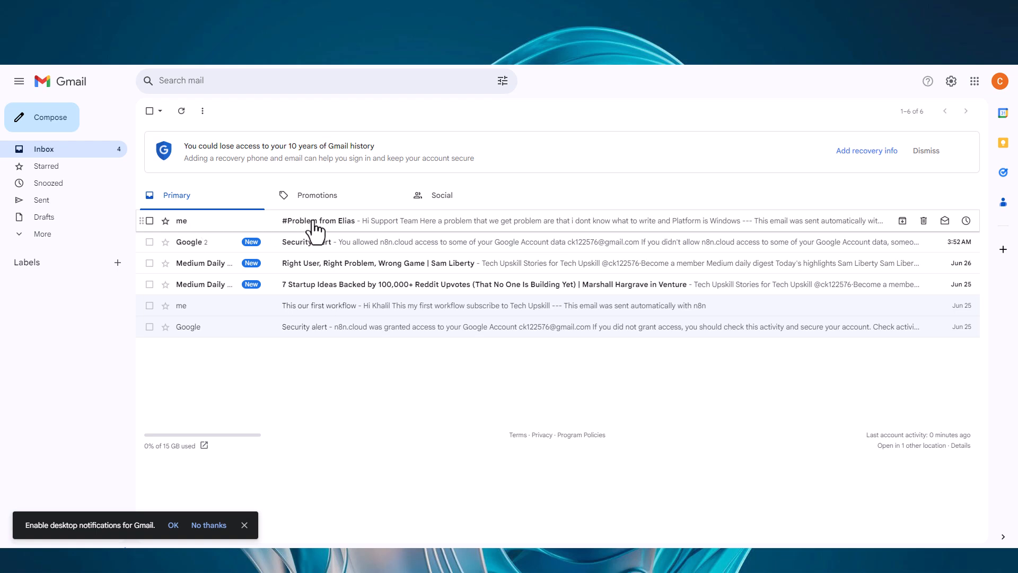
click(372, 222)
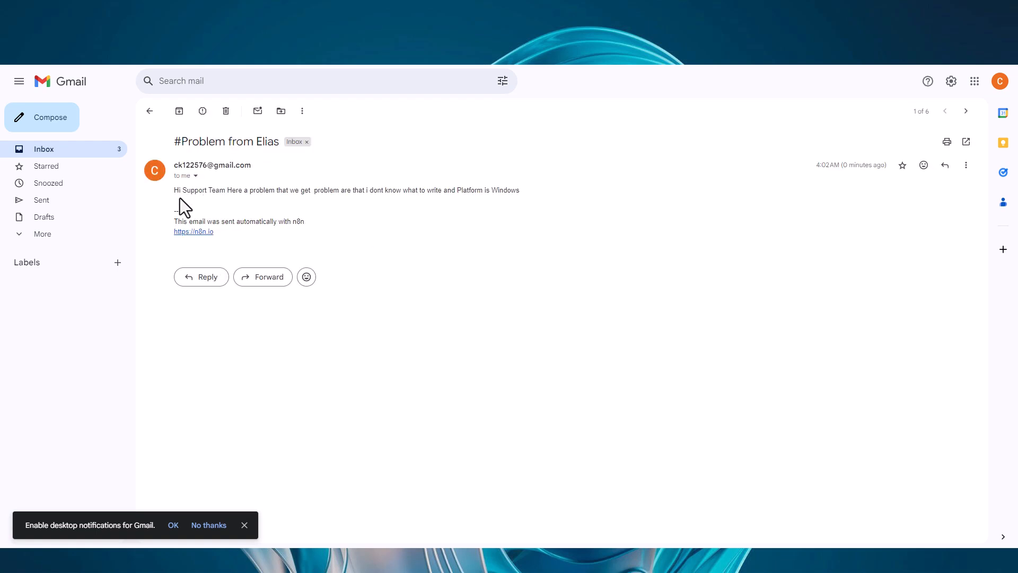
drag(177, 192, 271, 199)
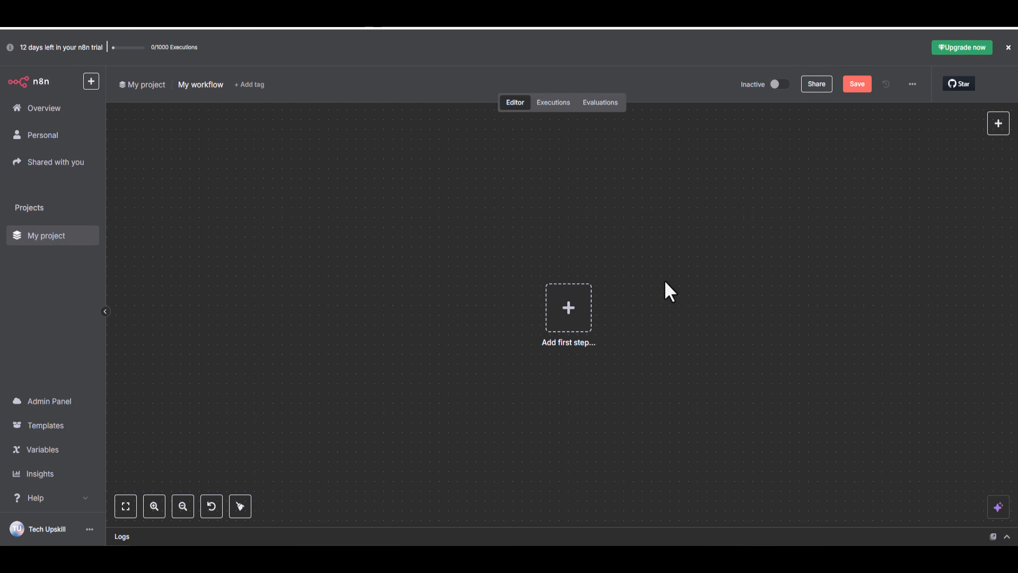
Add an On form submission trigger titled "Contact us form" with the description "Please Contact us when you have problem".
click(557, 308)
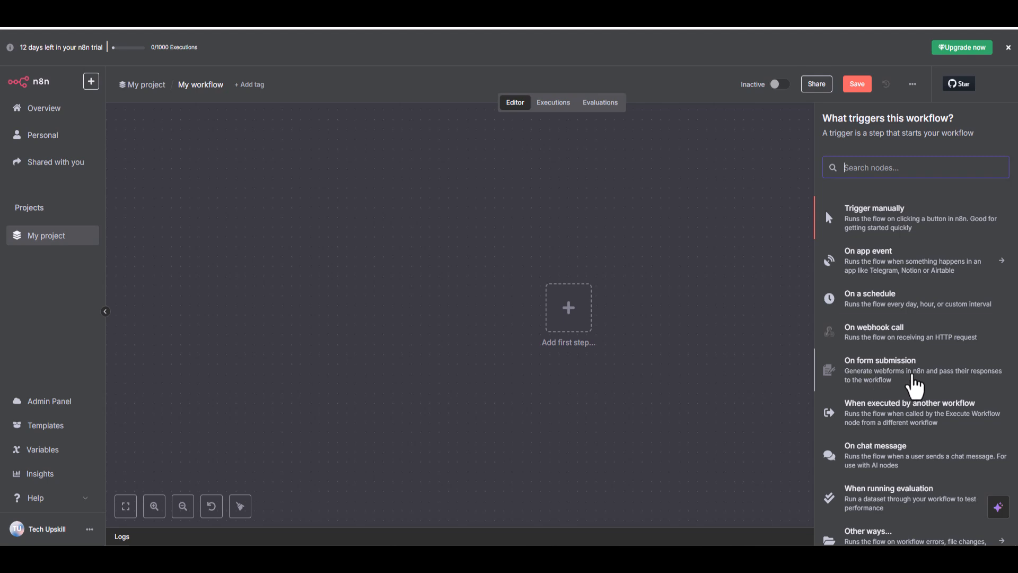
click(914, 386)
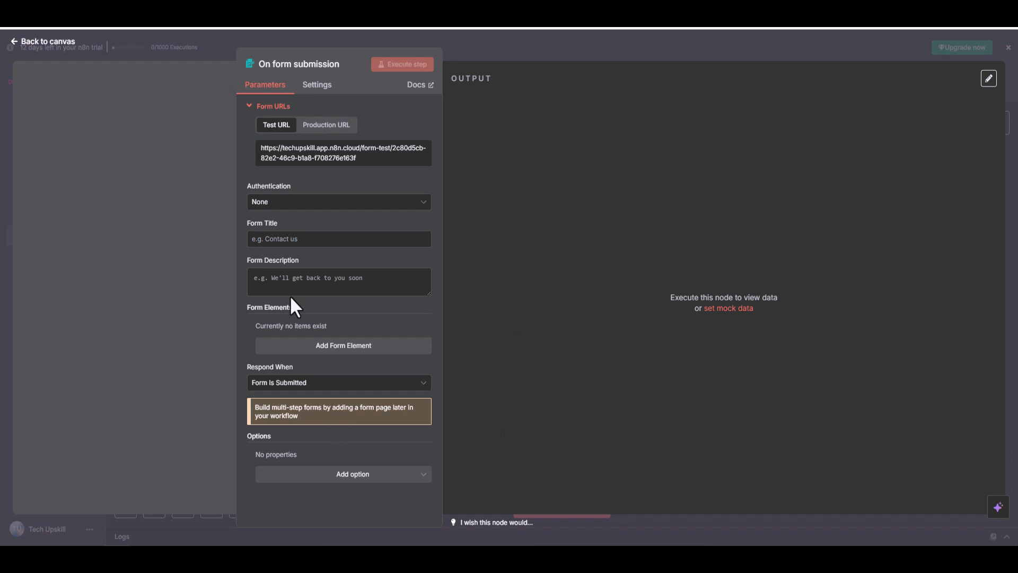
click(316, 239)
text(Conta)
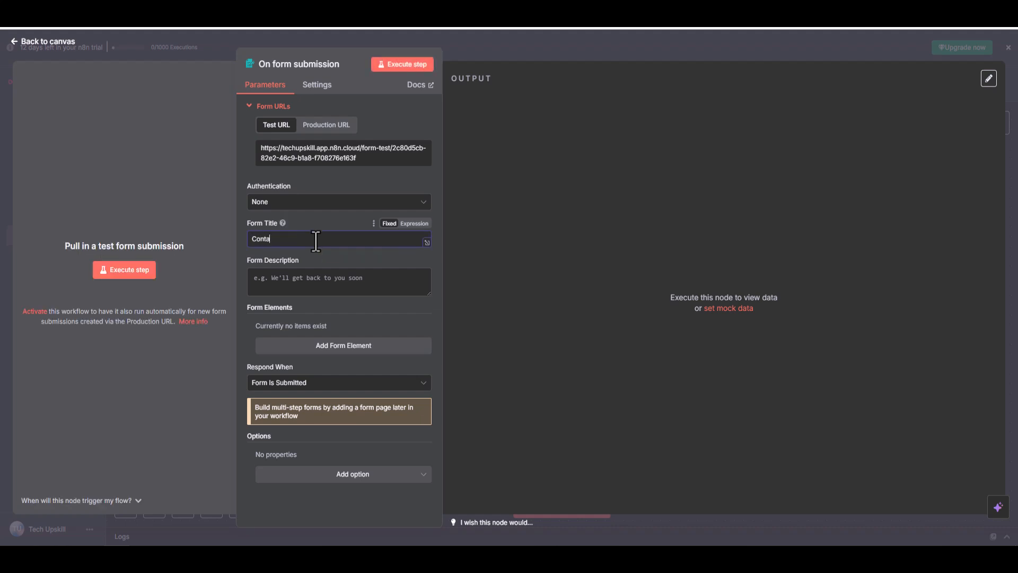
text(ct us form)
click(300, 291)
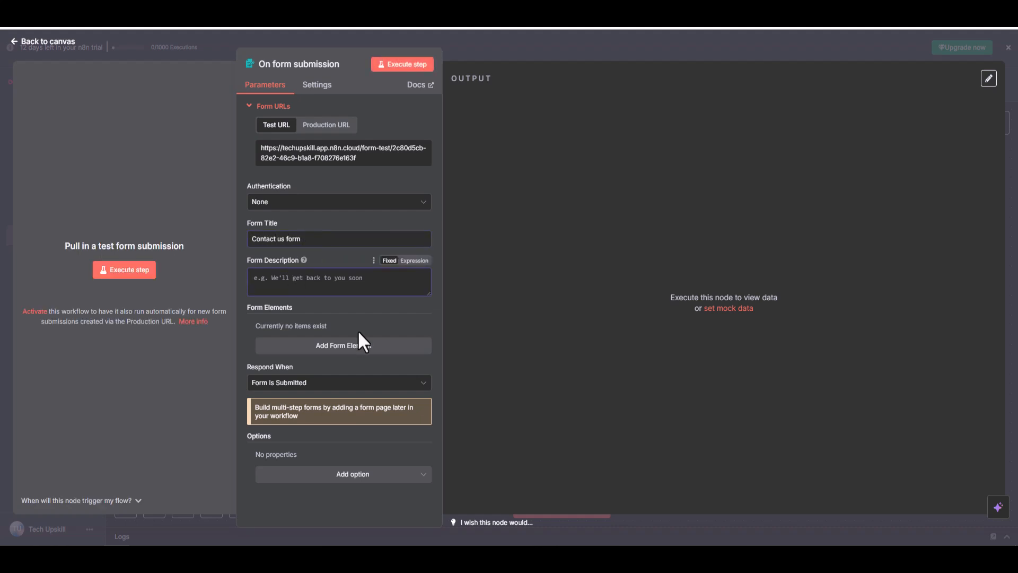
text(Please Contact us when )
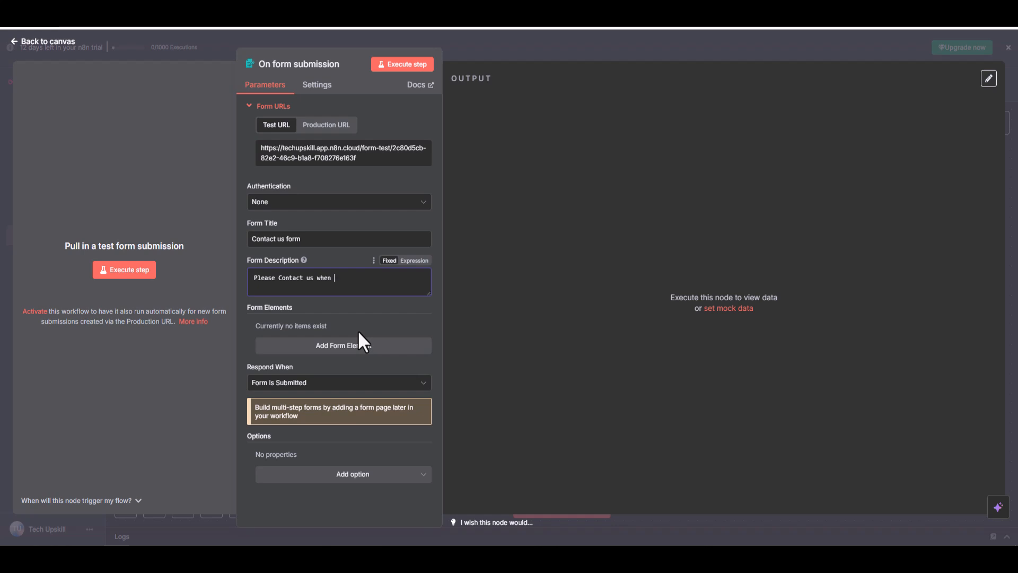
text(you have pronlem)
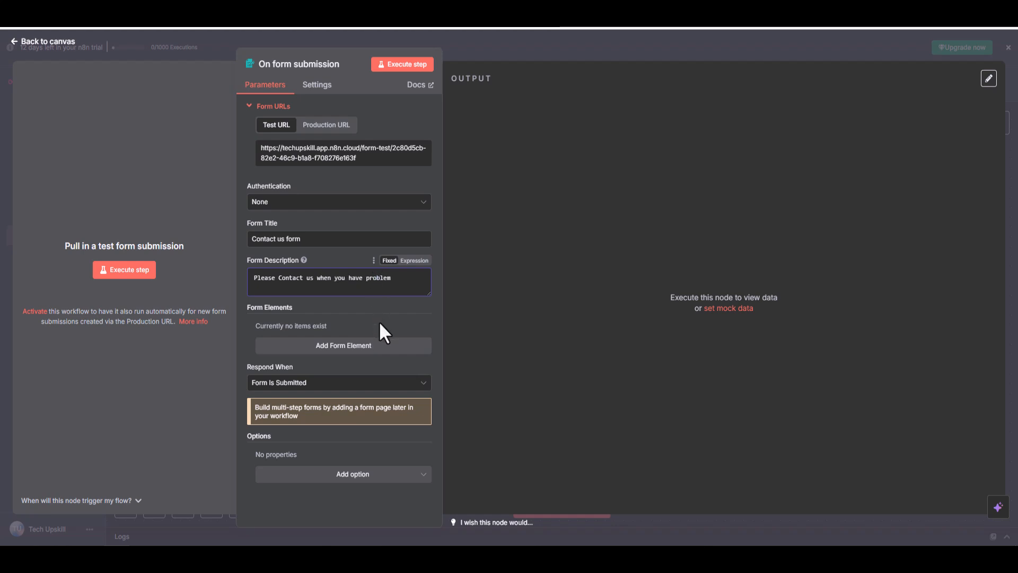
Add a text form element called "Name" with the placeholder "Your Name".
click(380, 346)
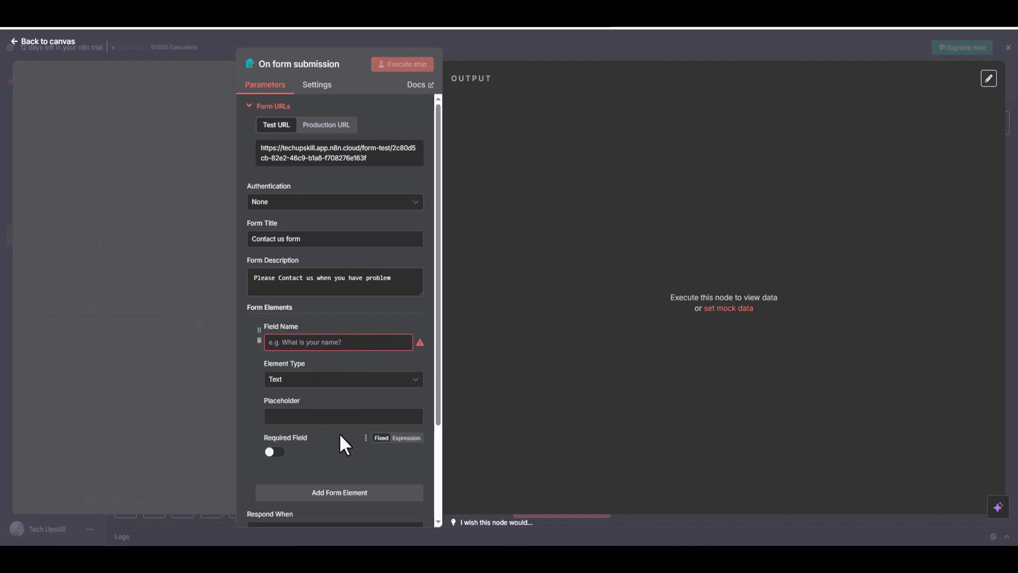
click(329, 343)
text(Name)
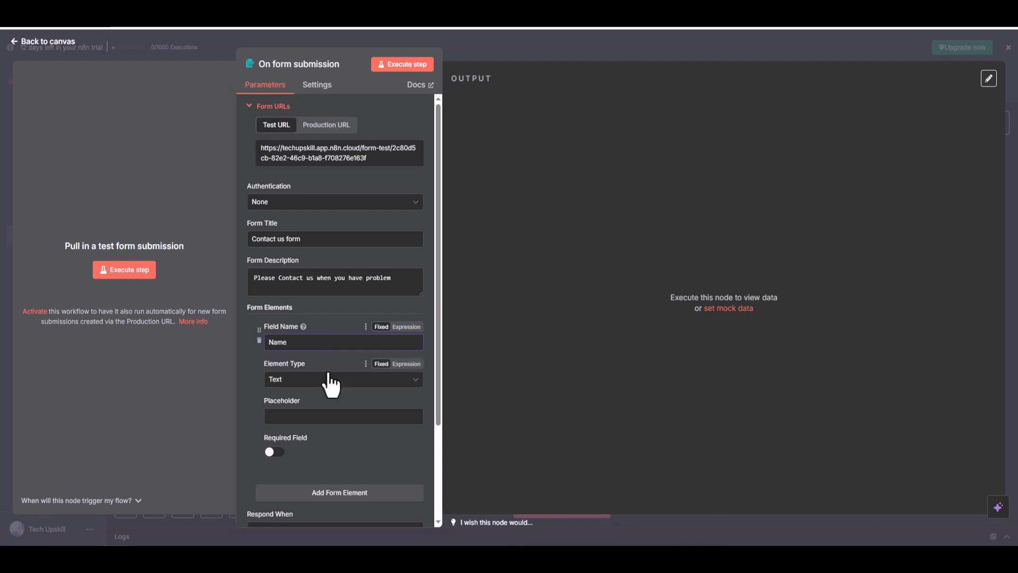
click(324, 416)
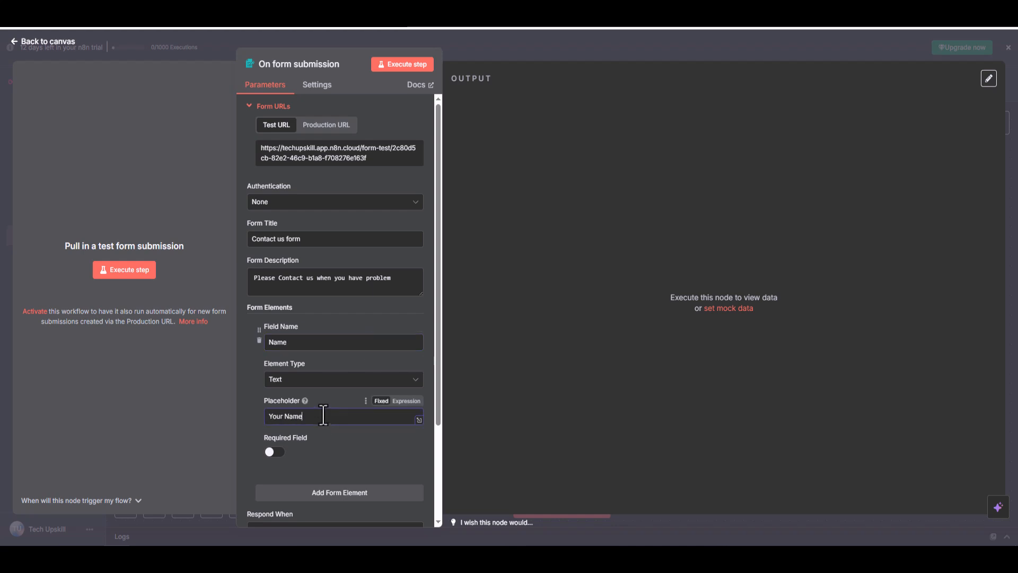
text(Your Name)
Add a second text form element called "Last Name" with the placeholder "Your Last name".
scroll(329, 435, down, 1)
click(334, 452)
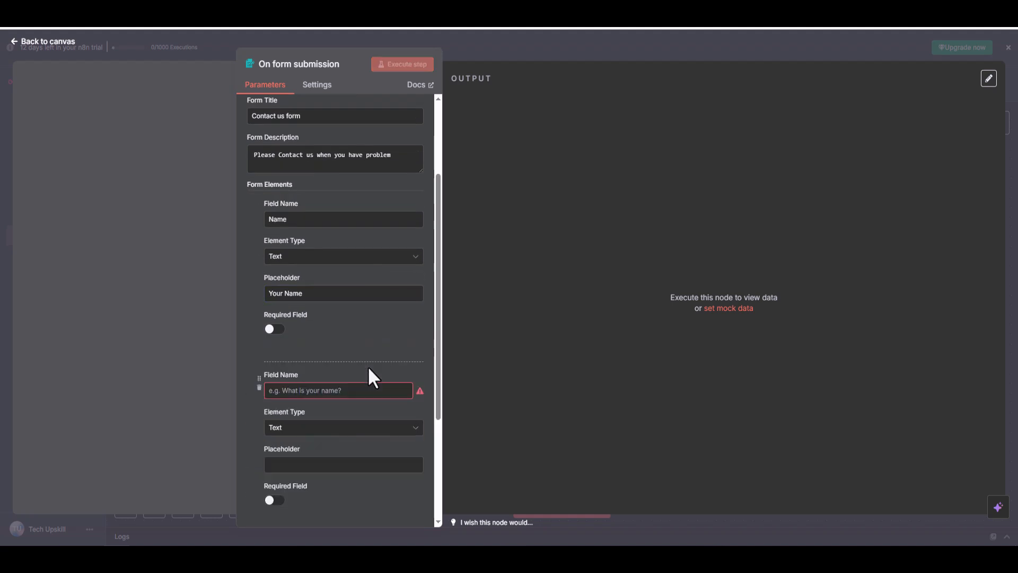
click(338, 389)
text(Last Name)
click(322, 466)
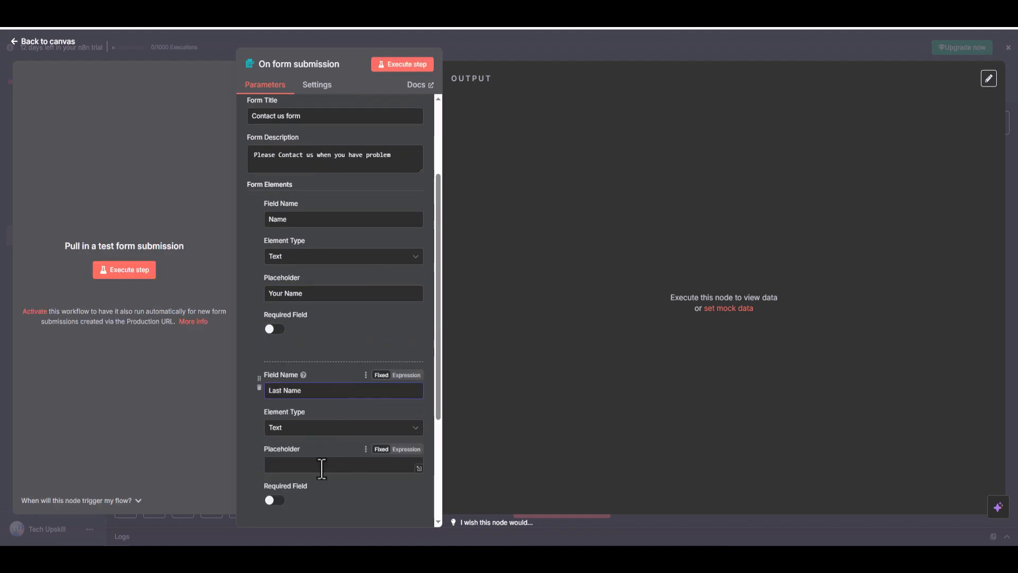
text(Your Last name)
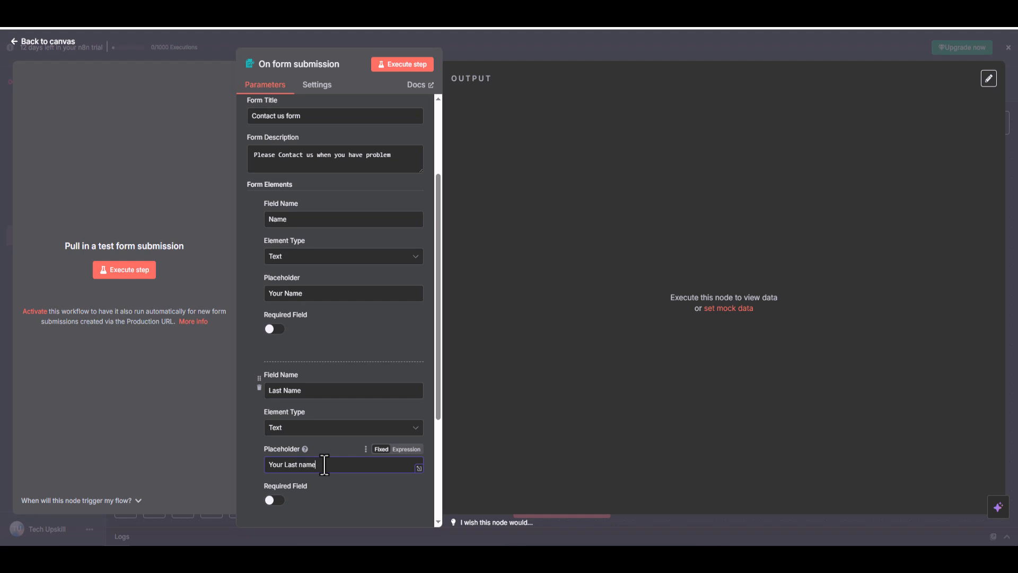
Change the first form element's placeholder to "Your First Name" and its field name to "First Name".
click(282, 295)
text(First)
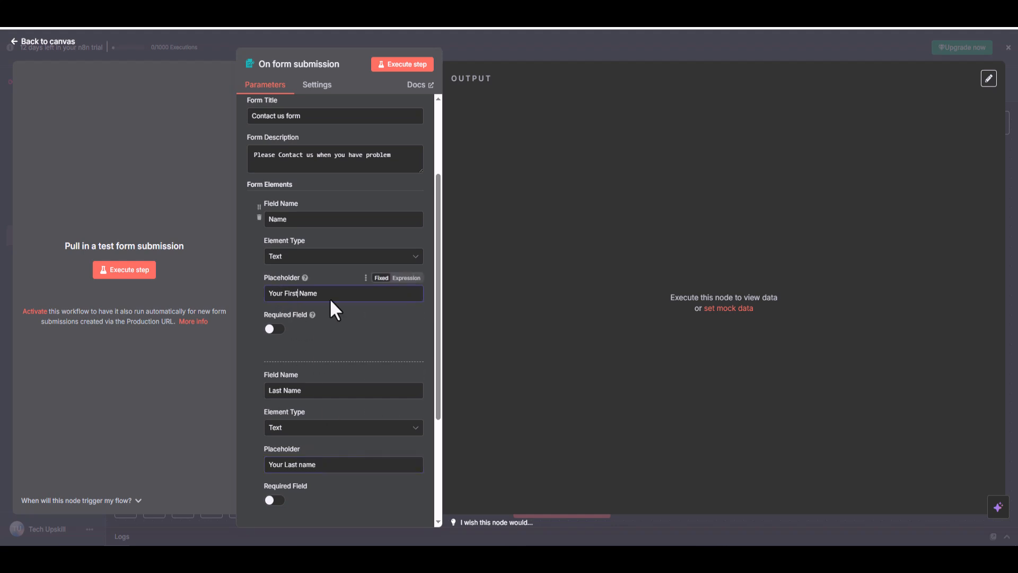
click(266, 221)
text(First)
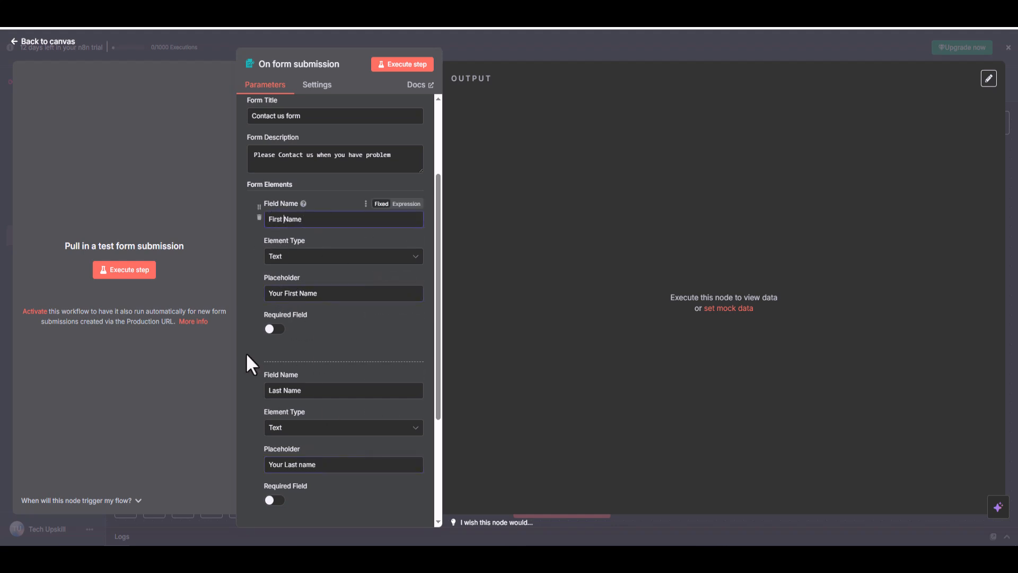
Add a third form element of type Email, named "Email", with the placeholder "Your Email".
scroll(300, 447, down, 3)
click(328, 377)
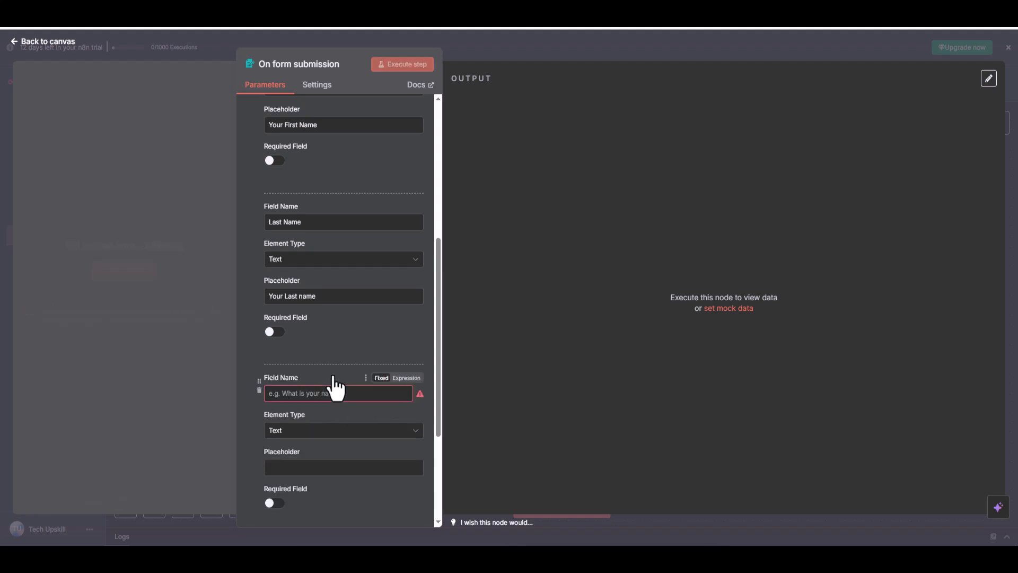
click(395, 432)
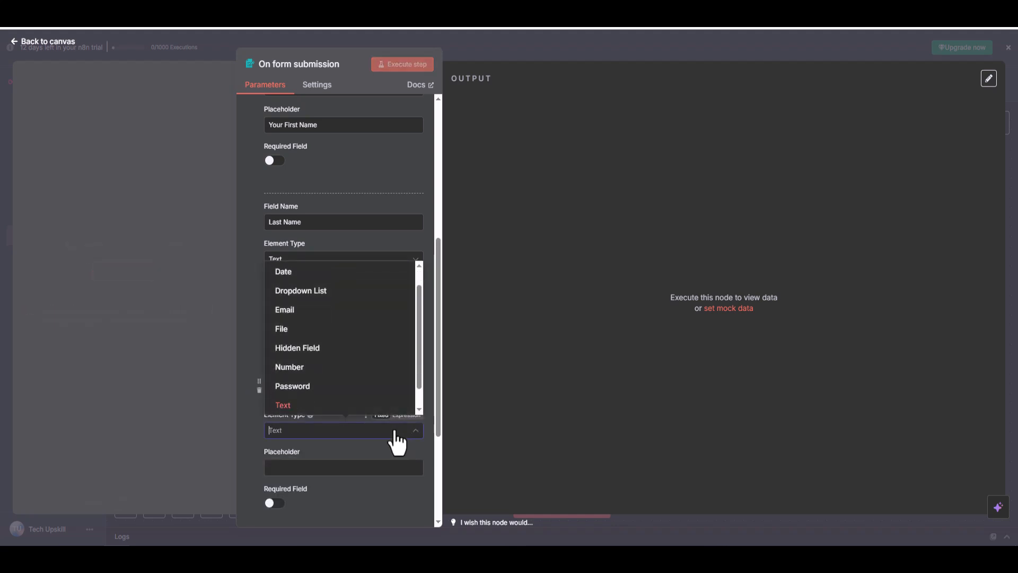
click(315, 310)
click(331, 392)
text(Email)
click(308, 474)
text(E)
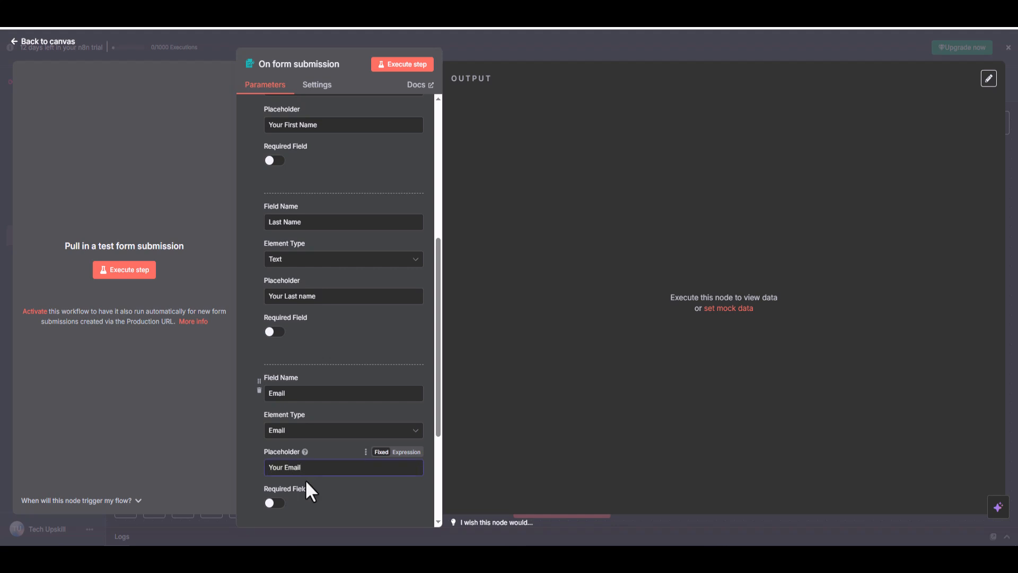
Make the Email, Last Name and First Name elements required fields.
click(274, 503)
click(275, 332)
click(274, 161)
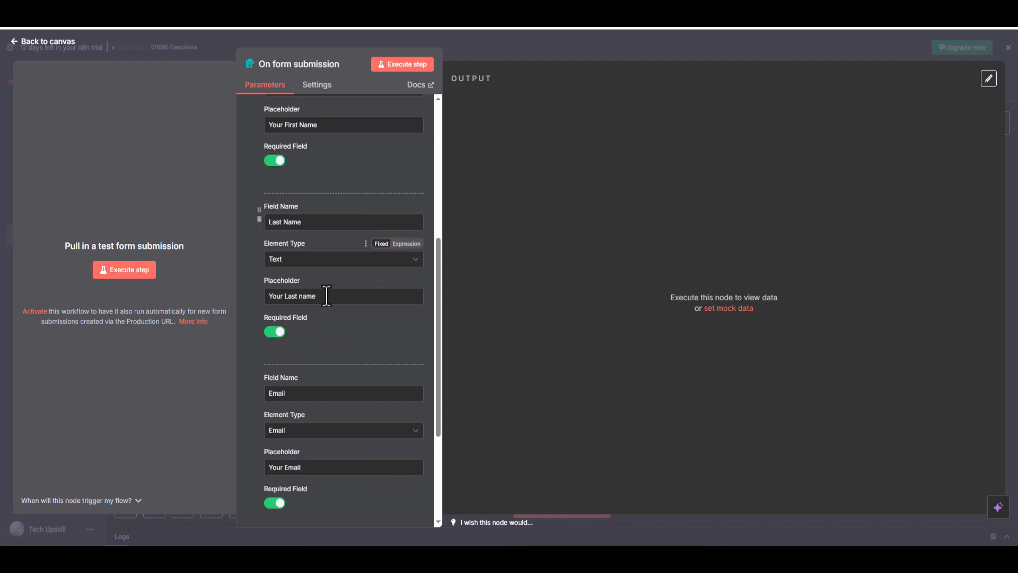
Add a text form element called "Describe Problem" with the placeholder "Explain more about it".
scroll(327, 318, down, 3)
click(334, 379)
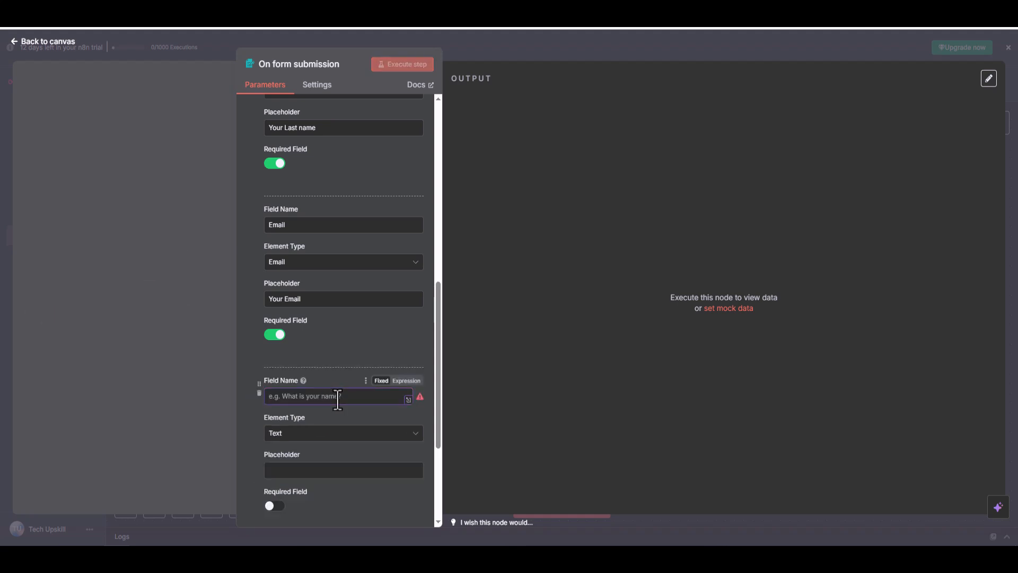
text(Descri)
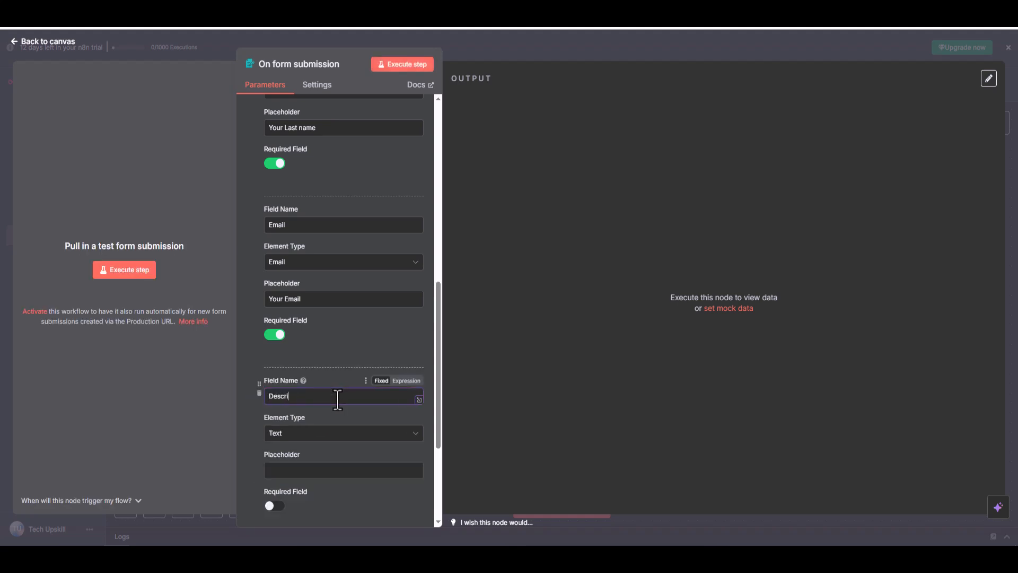
text(be Prib)
key(BackSpace)
key(BackSpace)
text(o)
click(329, 438)
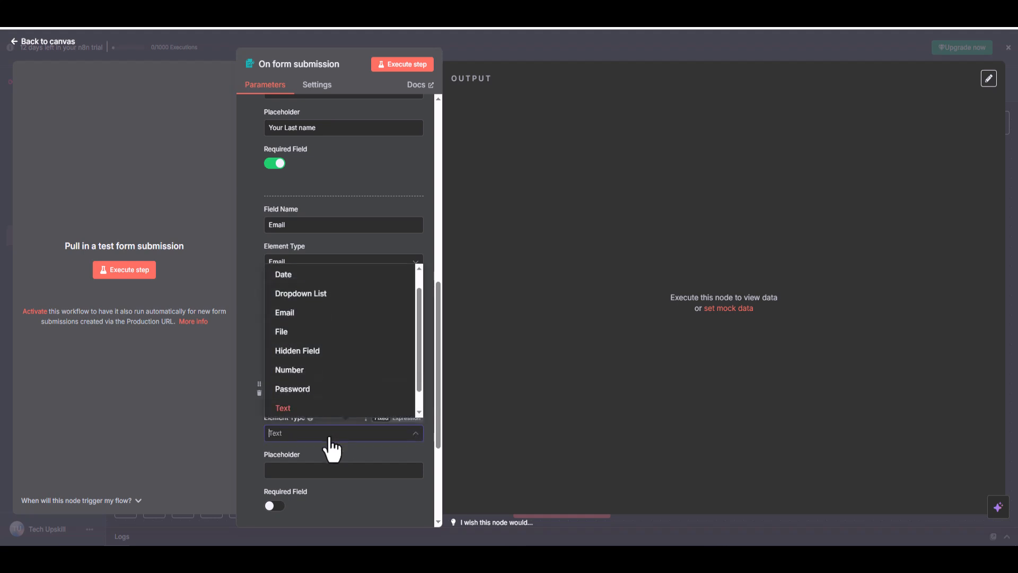
click(310, 470)
text(Explain more about it)
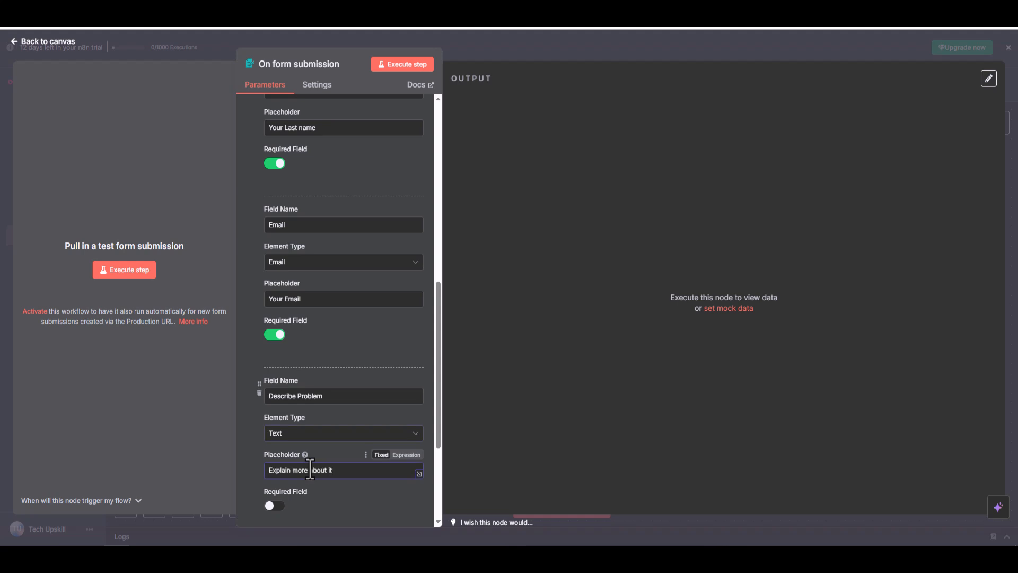
Add a fifth form element below Describe Problem and set its element type to Dropdown List.
scroll(310, 469, down, 2)
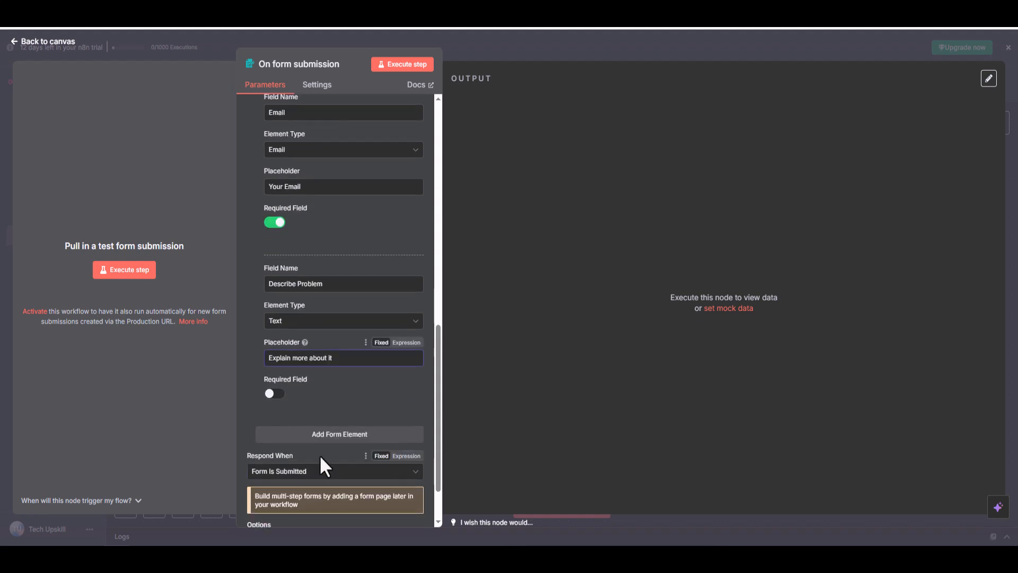
click(335, 433)
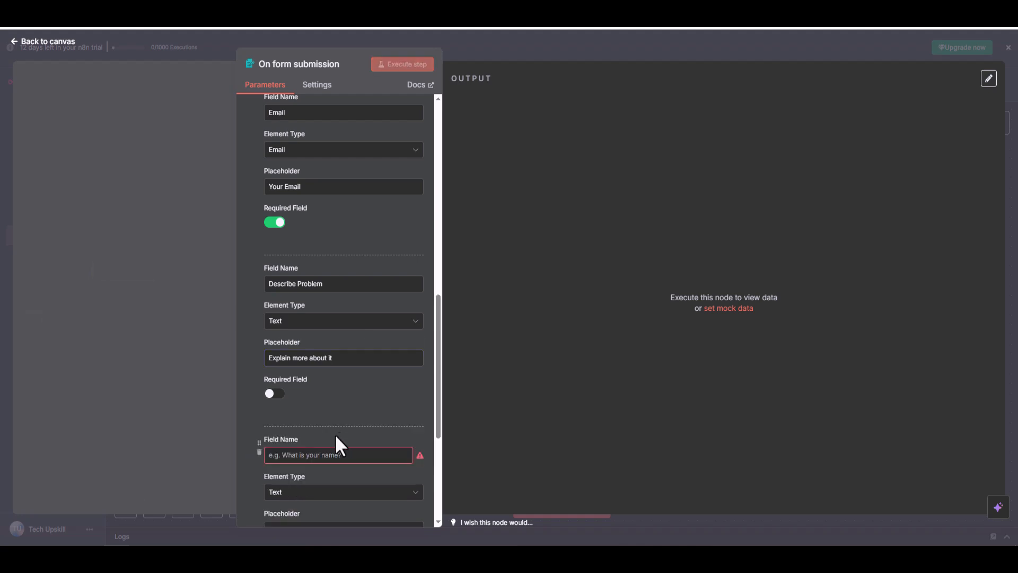
scroll(370, 450, down, 2)
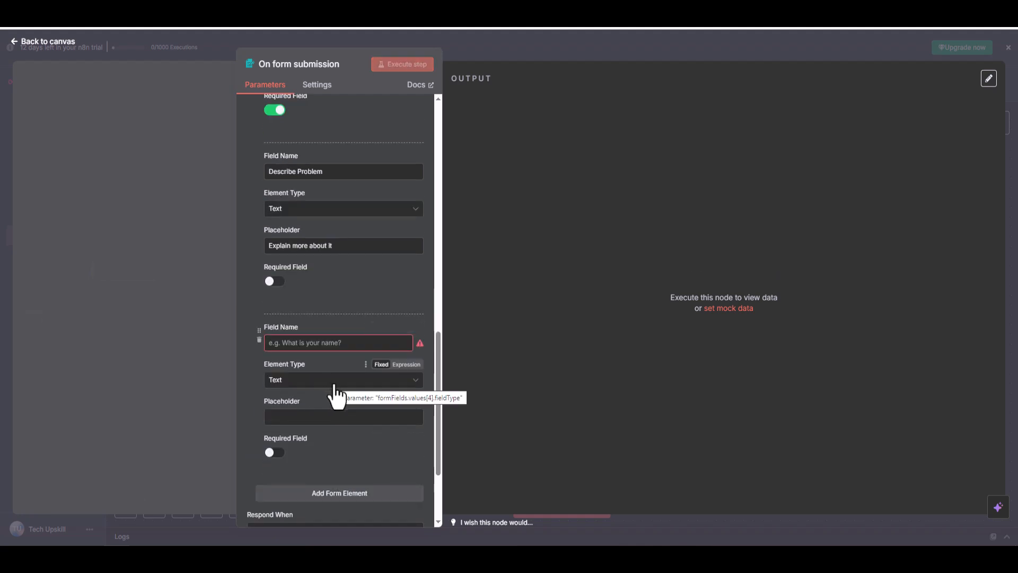
click(335, 381)
scroll(373, 339, down, 1)
scroll(395, 313, up, 3)
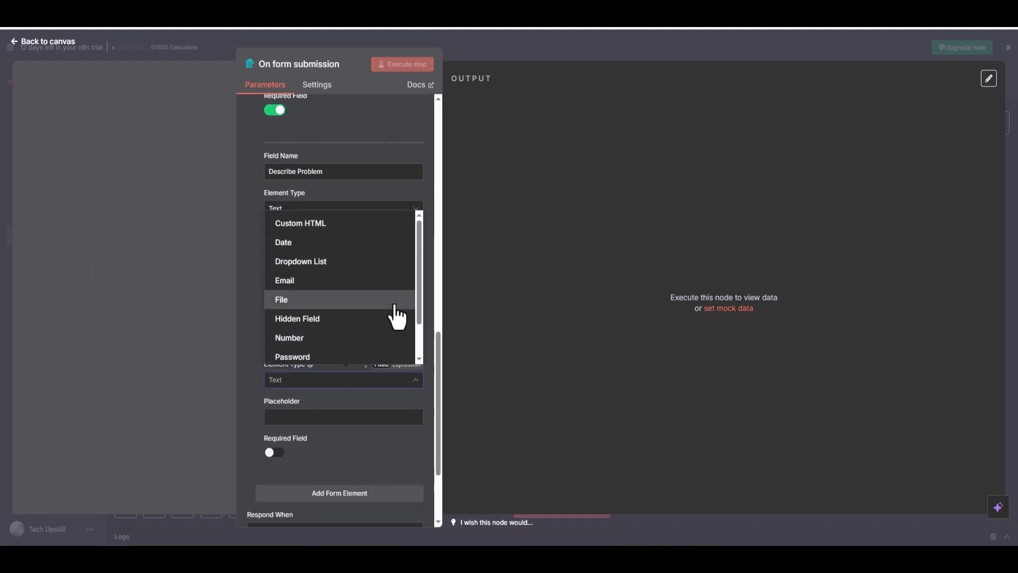
click(351, 447)
scroll(363, 457, down, 2)
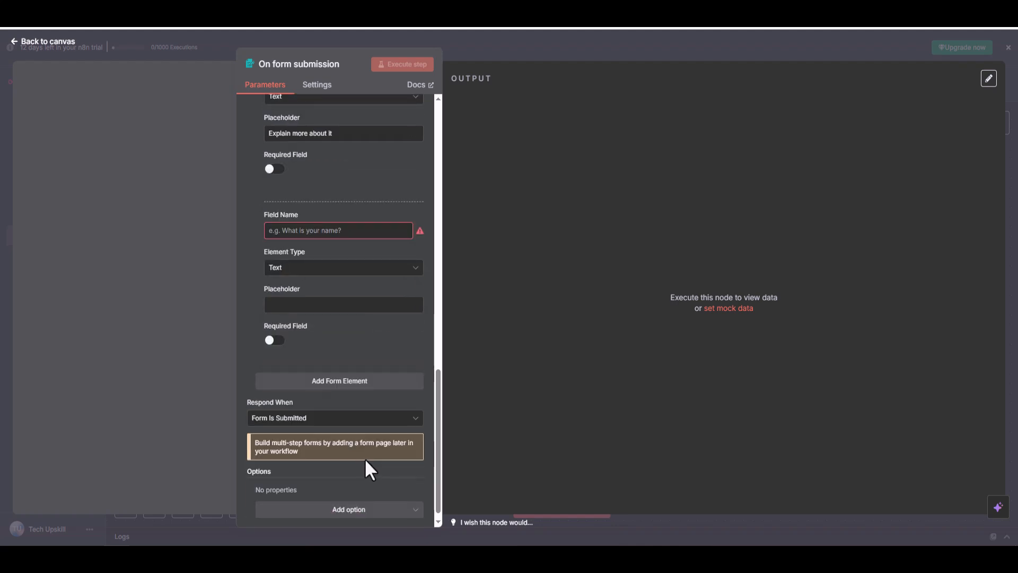
click(335, 228)
click(344, 268)
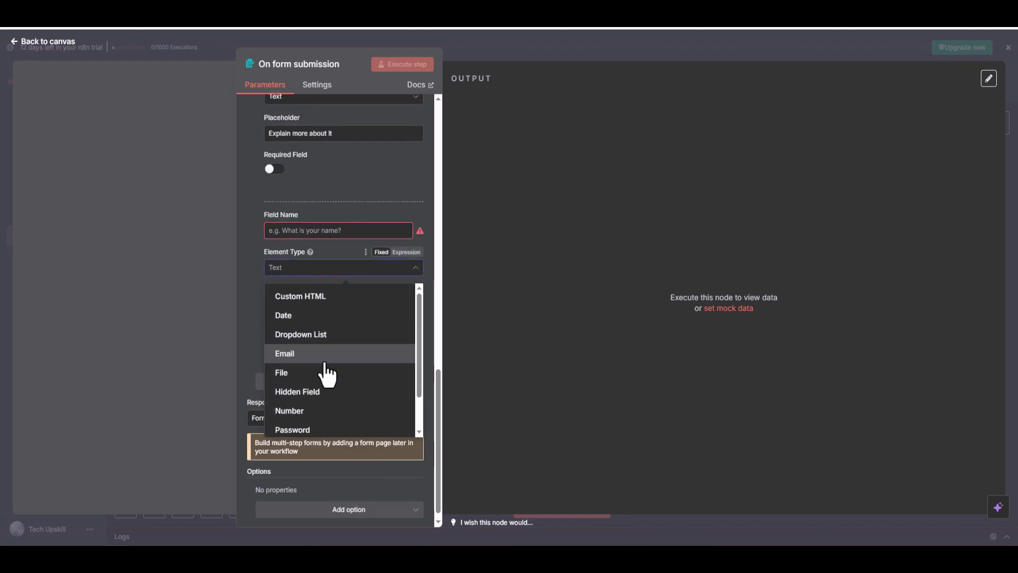
click(326, 332)
Give the dropdown element three field options: "Windows", "IOS" and "MacOS".
click(329, 320)
text(Windows)
click(348, 362)
click(326, 381)
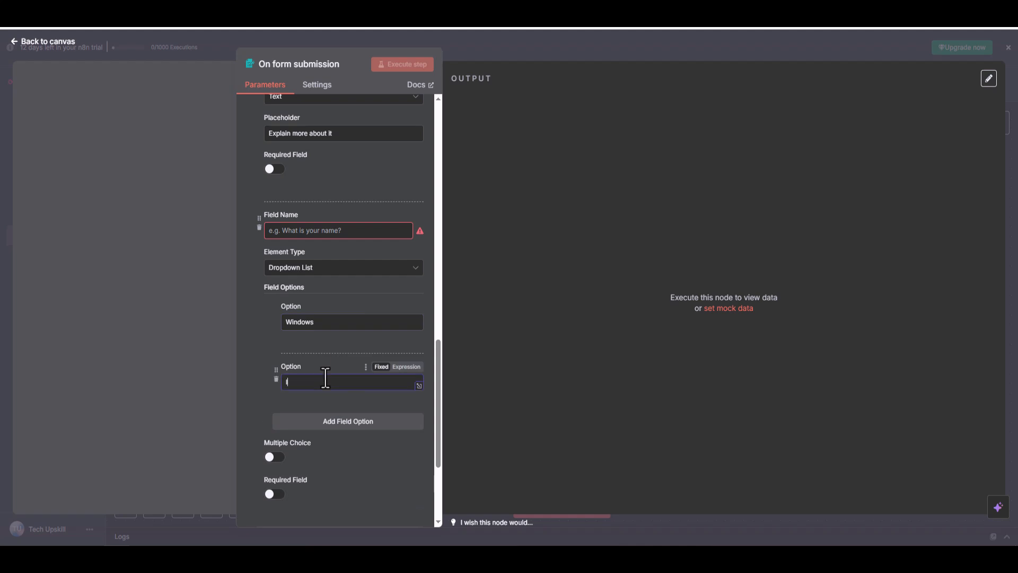
text(IOS)
click(335, 423)
click(321, 441)
text(Mac)
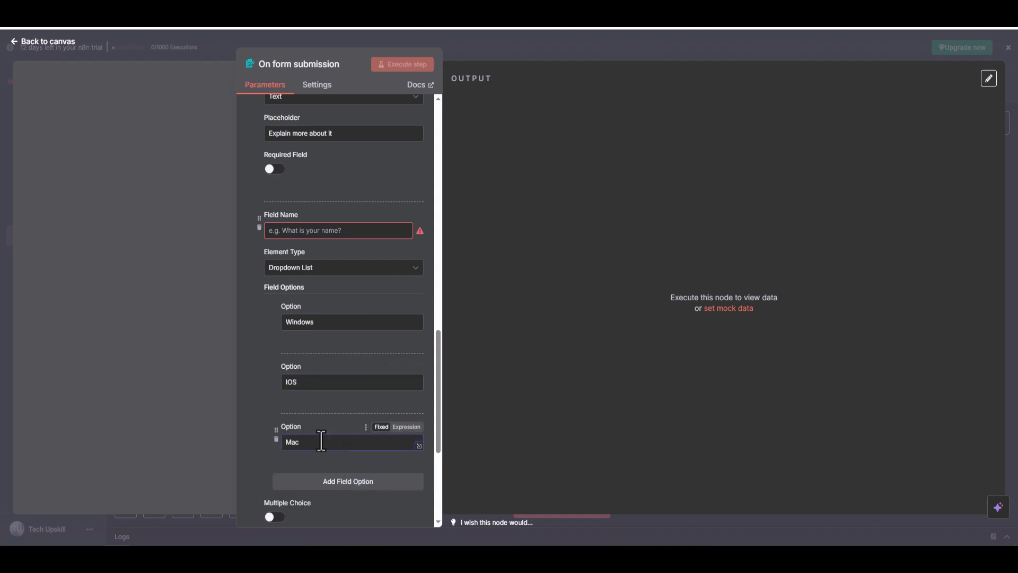
text(OS)
Name the dropdown form element "What Platform".
click(333, 229)
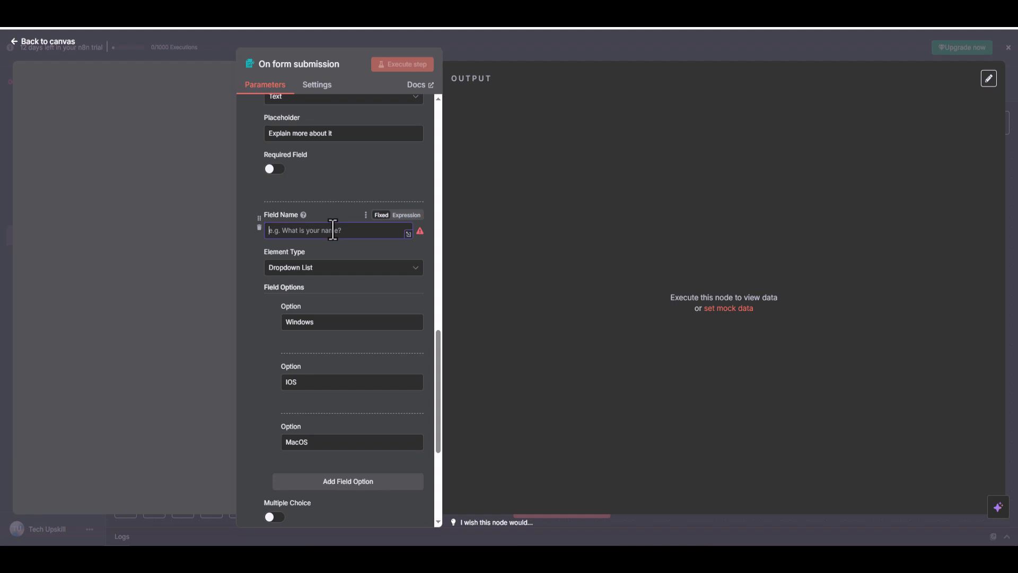
text(What)
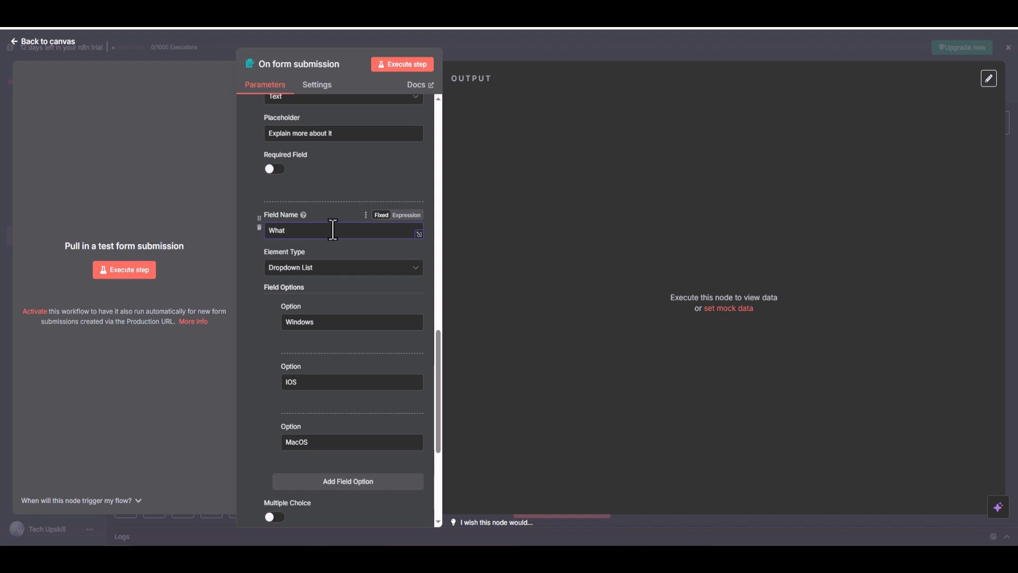
text(Plat)
key(BackSpace)
key(BackSpace)
key(BackSpace)
key(BackSpace)
text(form)
double_click(314, 230)
text(Plat)
drag(306, 194, 296, 190)
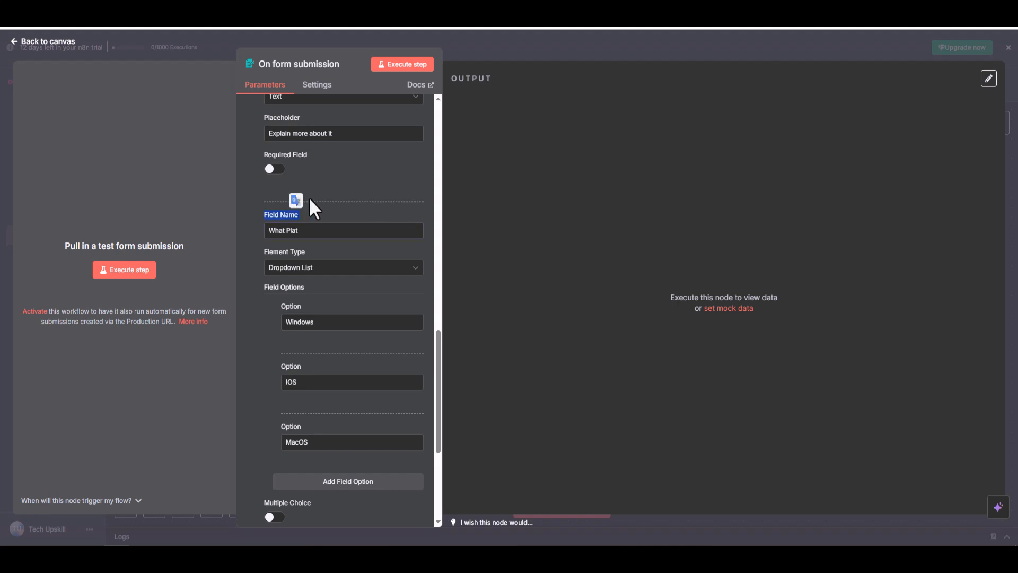
click(330, 236)
text(form)
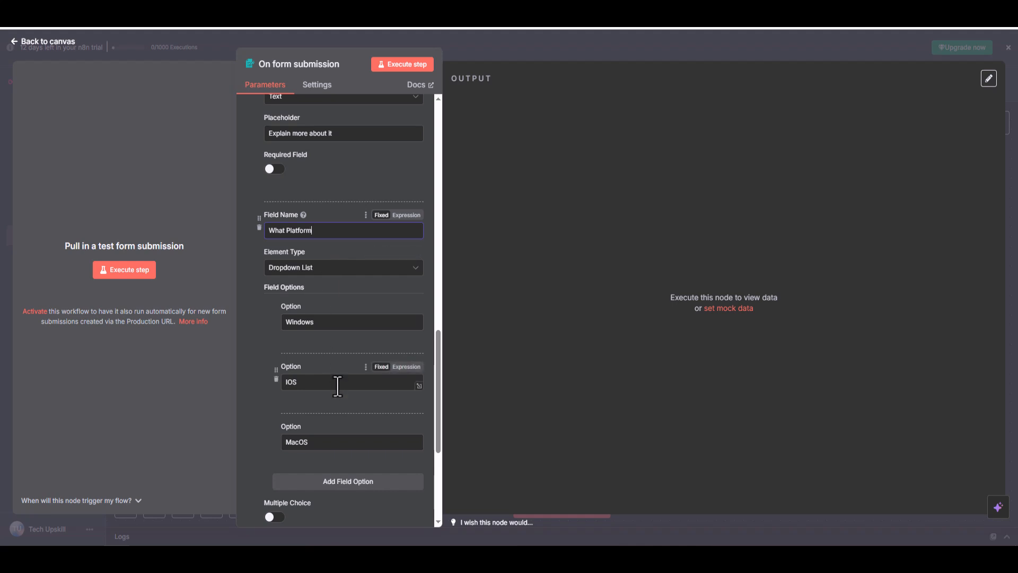
Run the form trigger and submit a test response with first name, last name, email and the Windows platform, then close the form.
scroll(389, 435, down, 4)
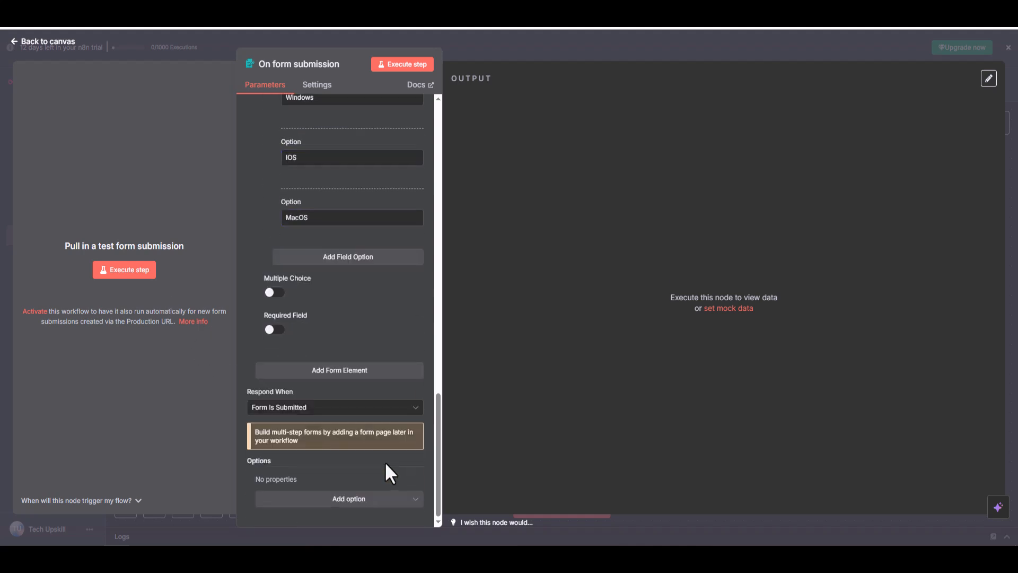
click(148, 272)
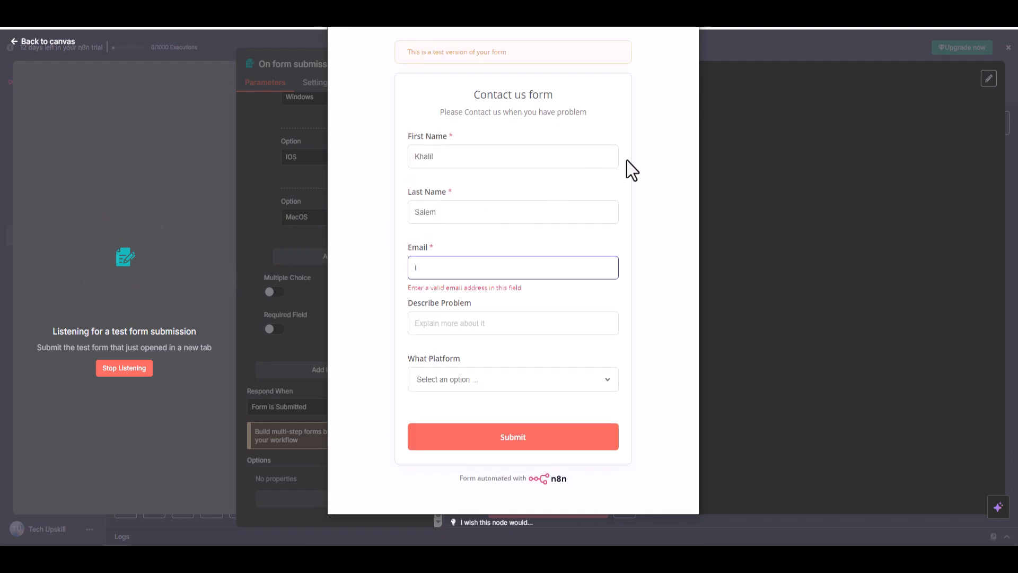
text(@sk.ca)
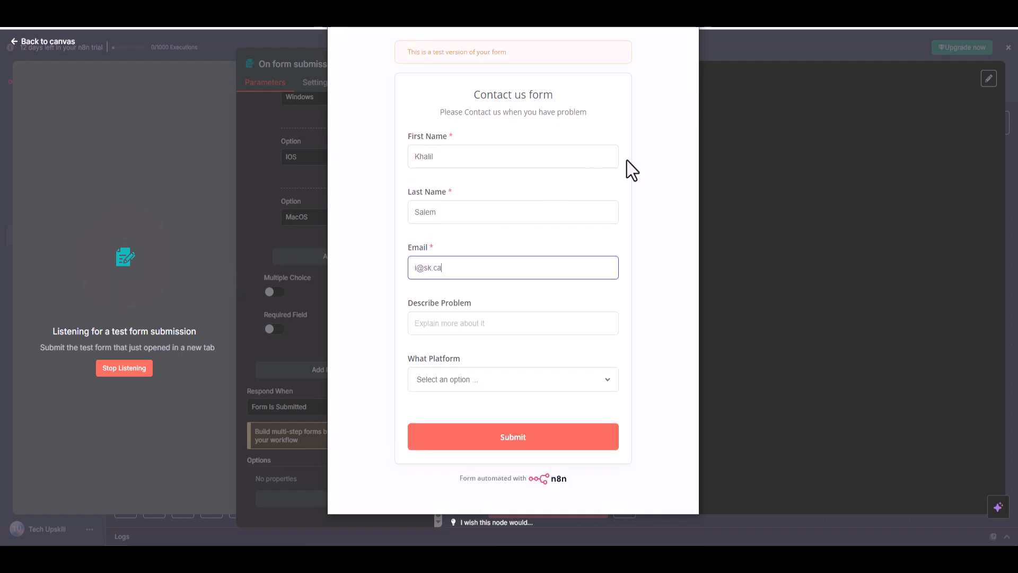
key(Tab)
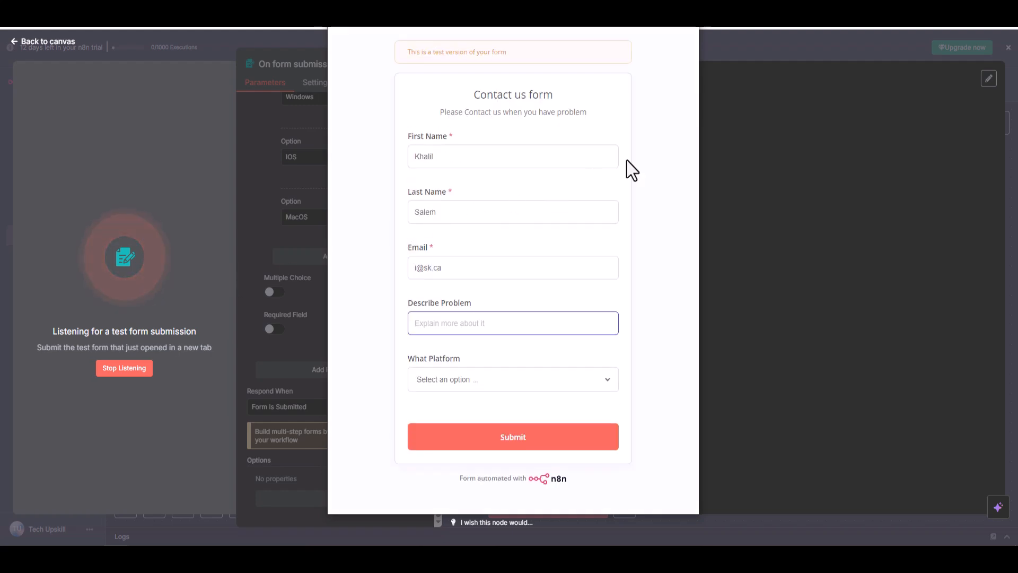
click(580, 385)
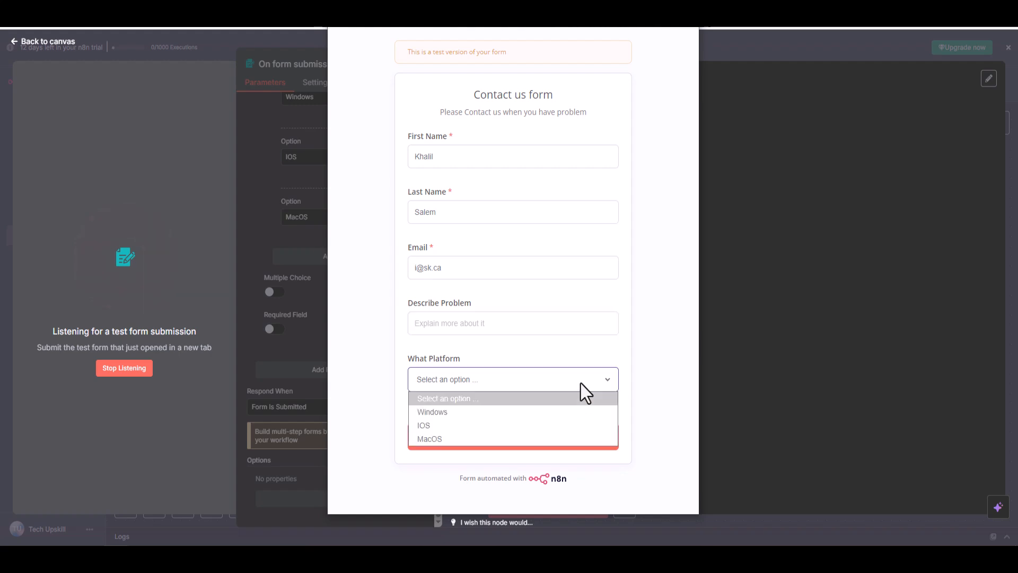
click(476, 415)
click(521, 440)
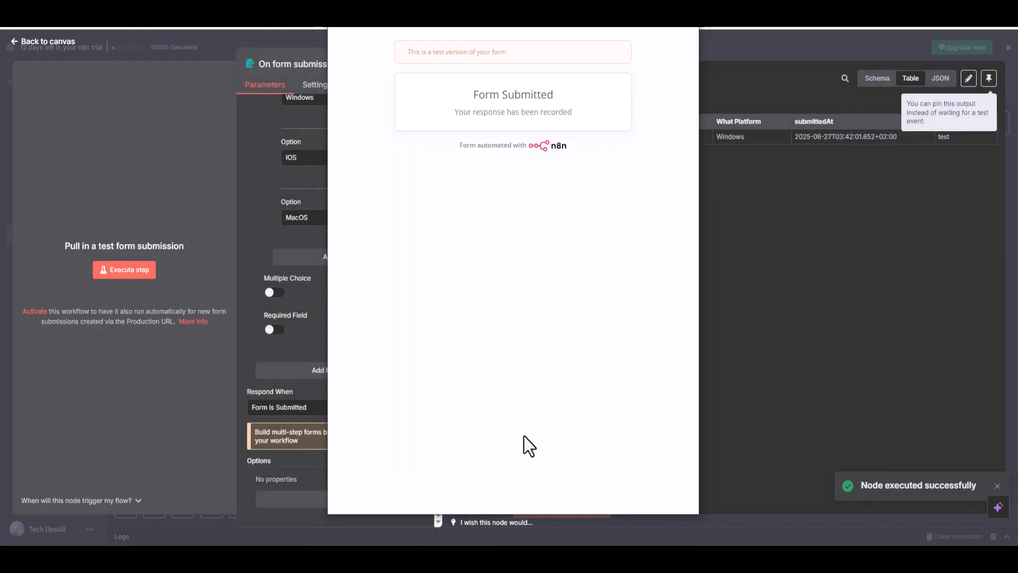
click(687, 7)
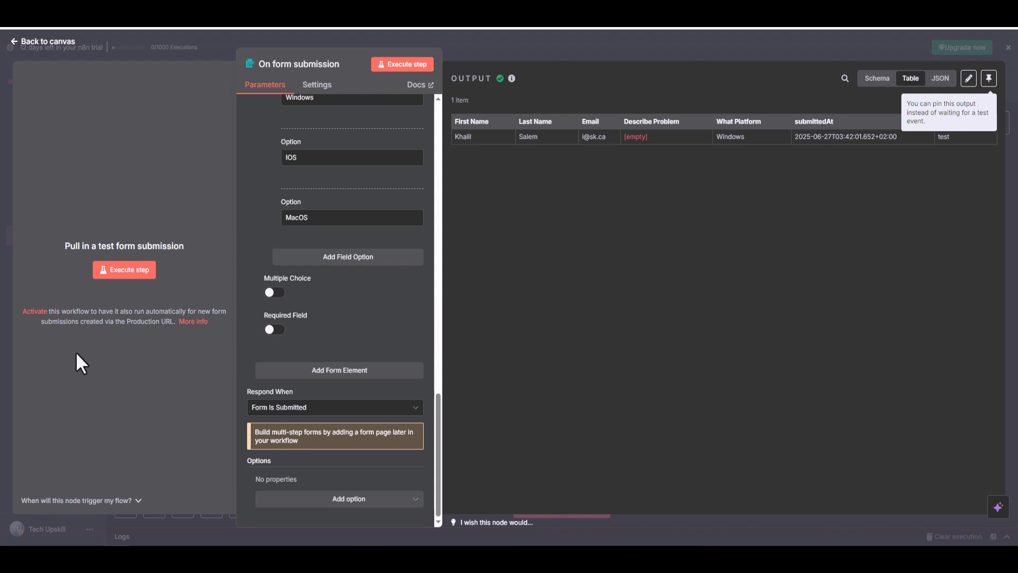
Copy the form's test URL and open it in a new browser tab.
scroll(326, 314, up, 15)
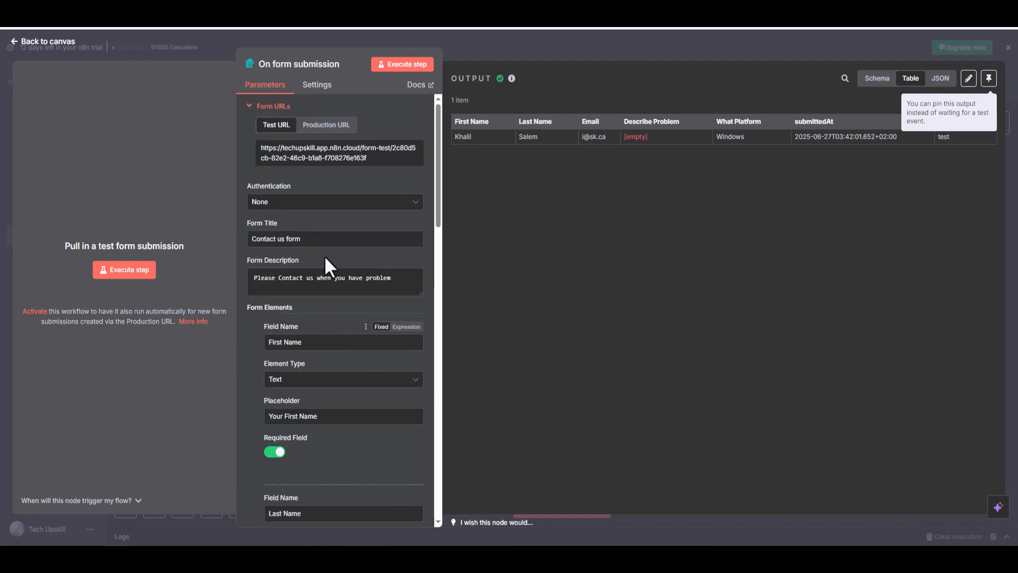
click(328, 158)
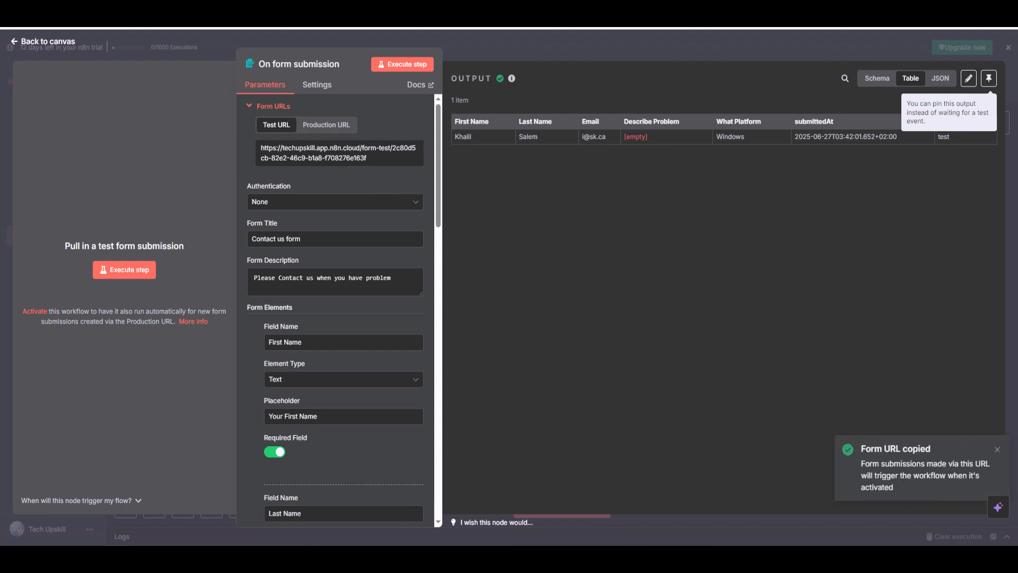
key(ctrl+t)
key(ctrl+v)
key(Return)
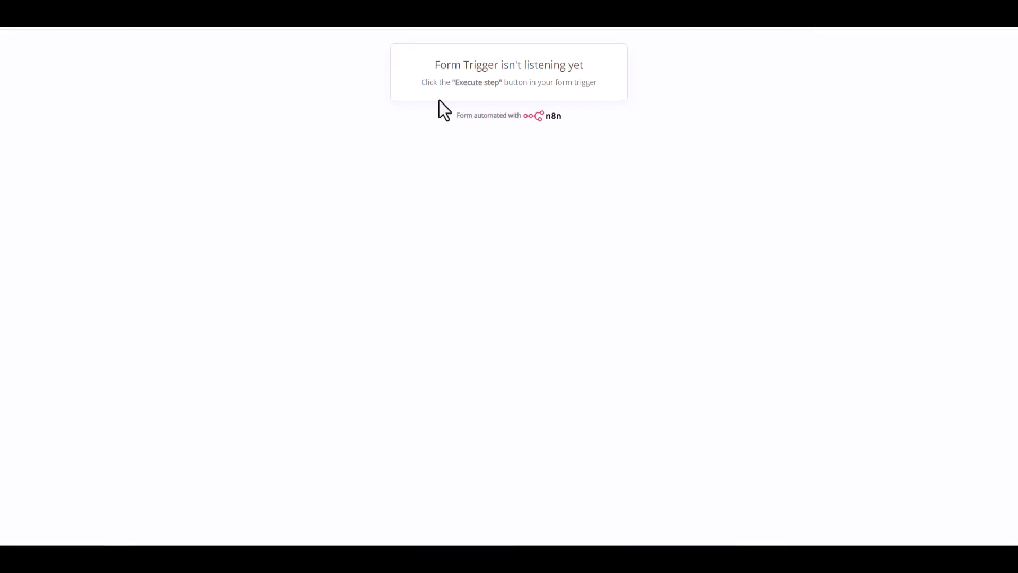
Execute the form trigger again, reload the test form's page, and stop listening for a submission.
key(ctrl+shift+Tab)
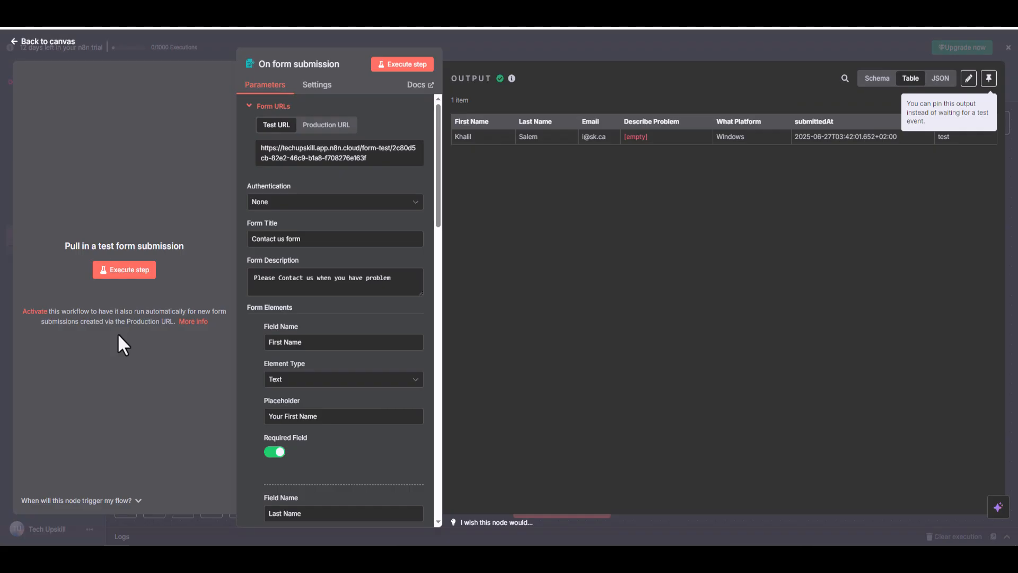
click(138, 269)
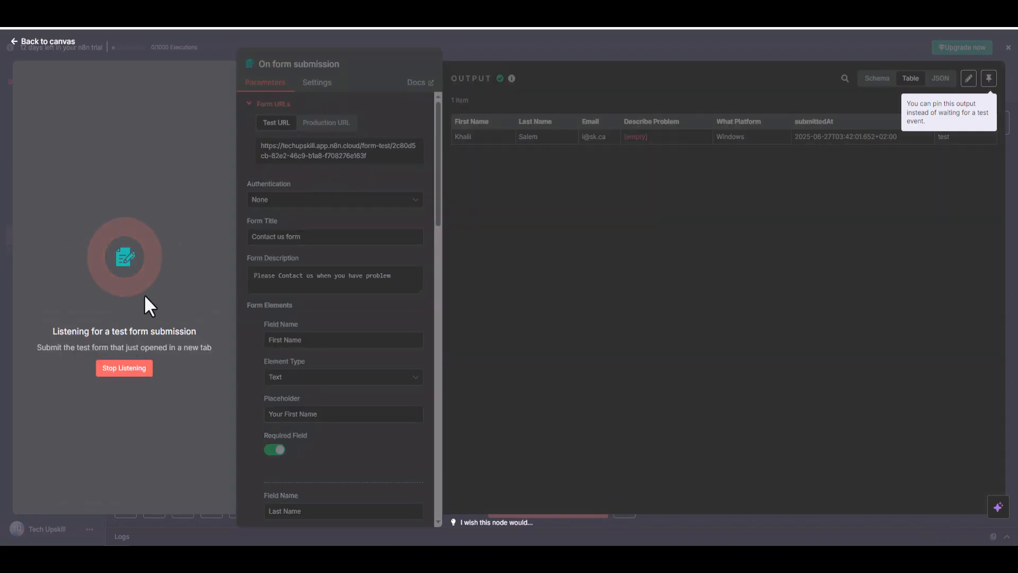
key(ctrl+Tab)
right_click(865, 26)
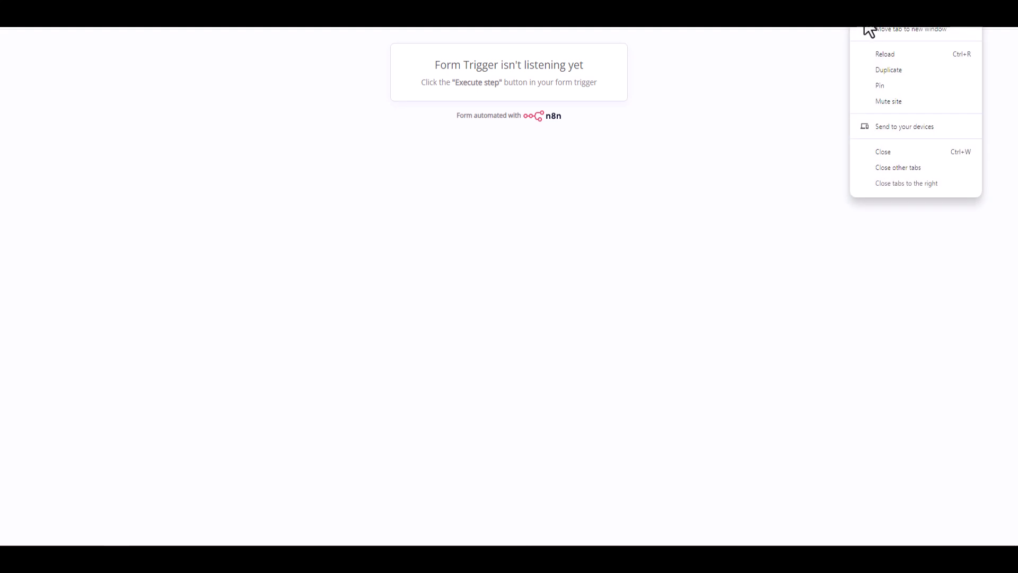
click(873, 53)
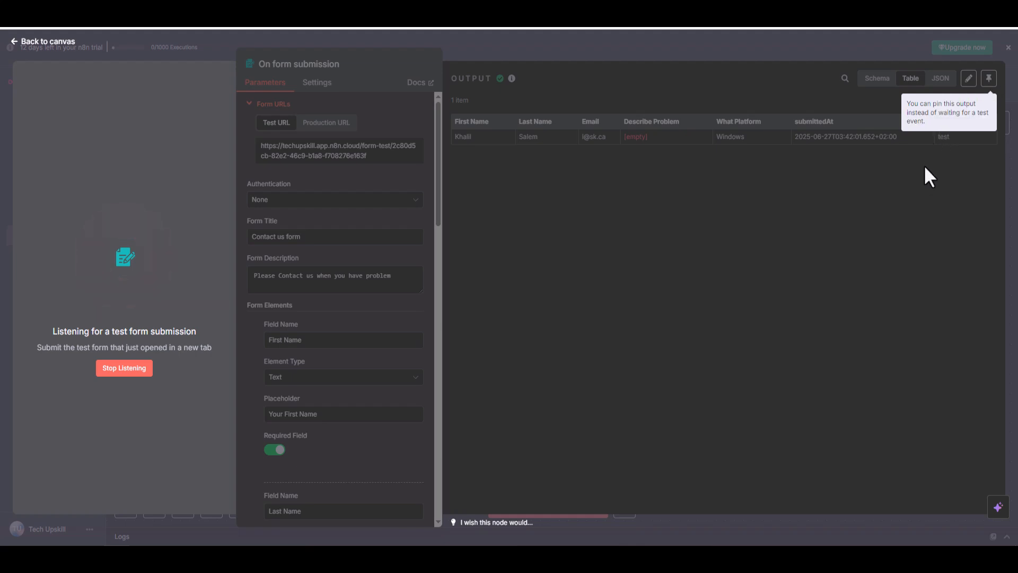
click(141, 371)
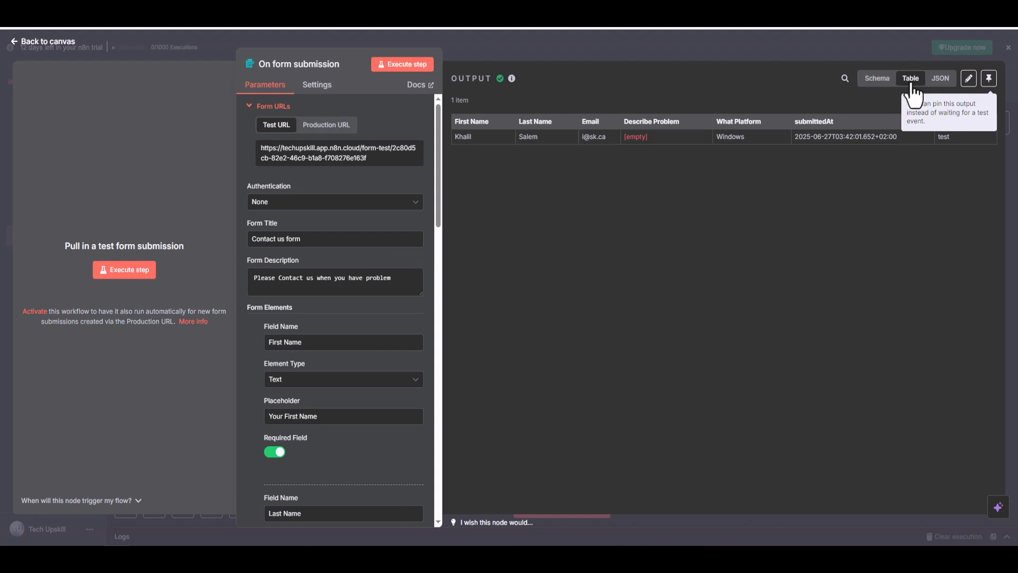
Compare the trigger output in Schema, Table and JSON views, and return to the workflow canvas.
click(880, 80)
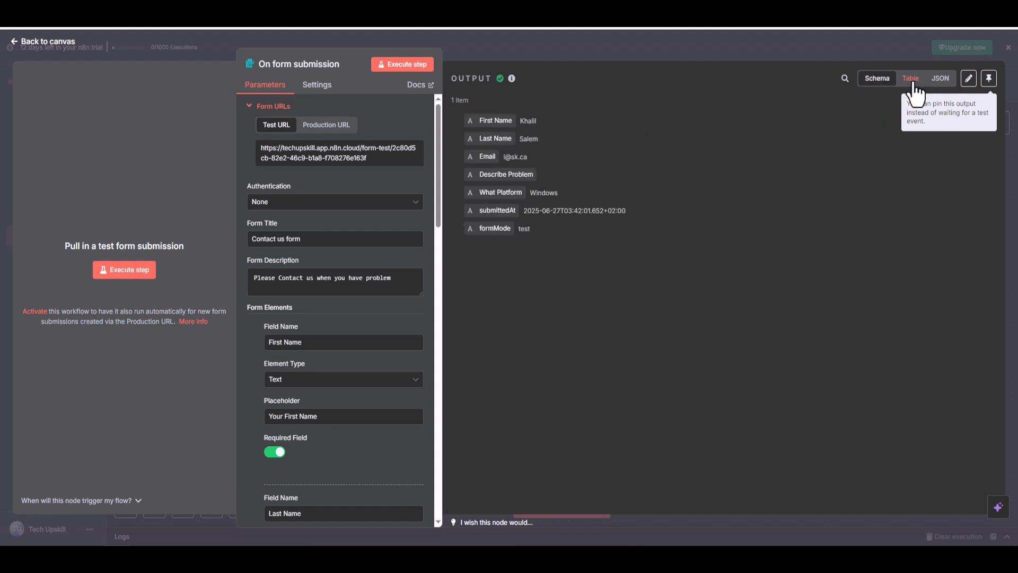
click(913, 85)
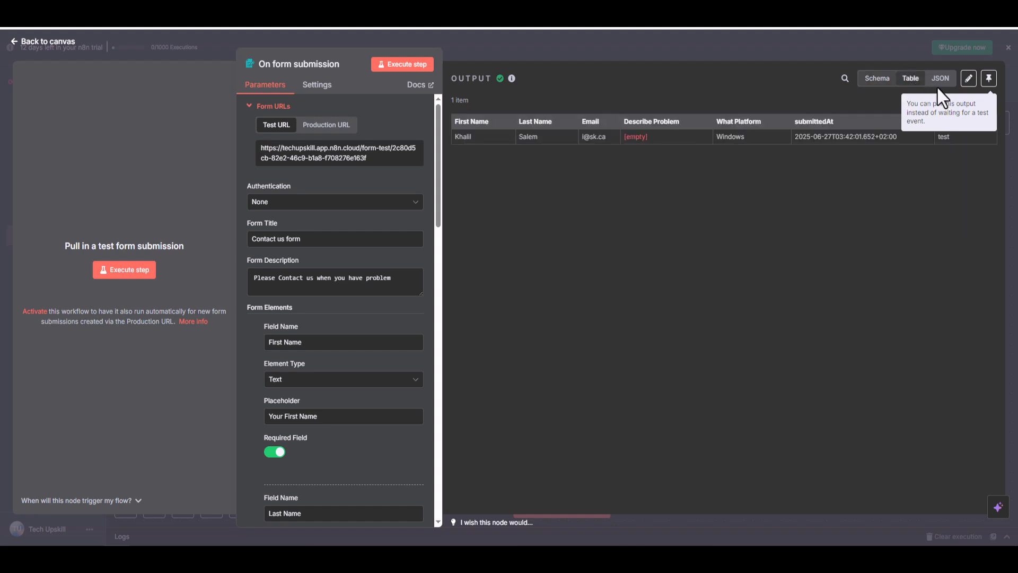
click(943, 82)
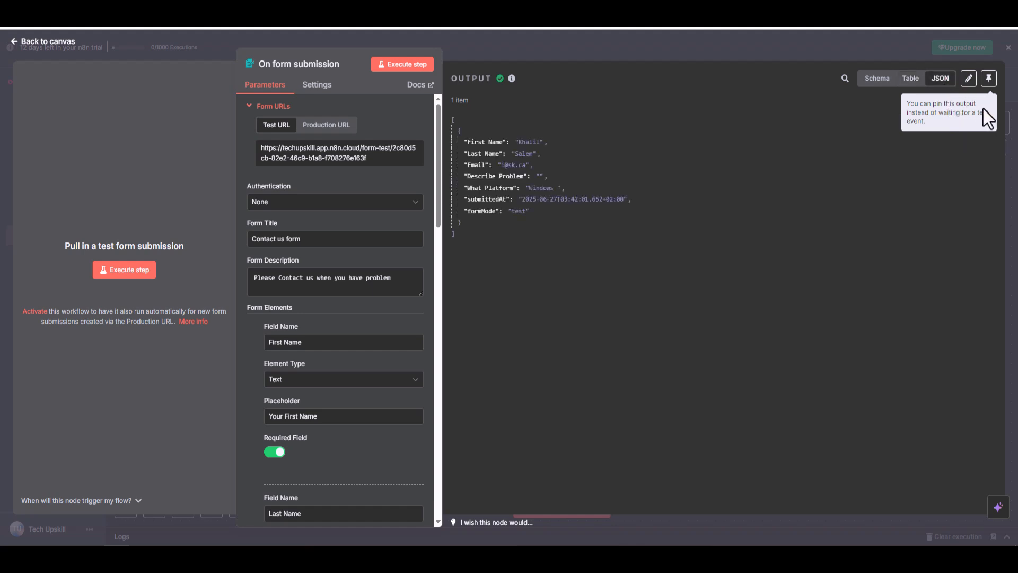
click(908, 83)
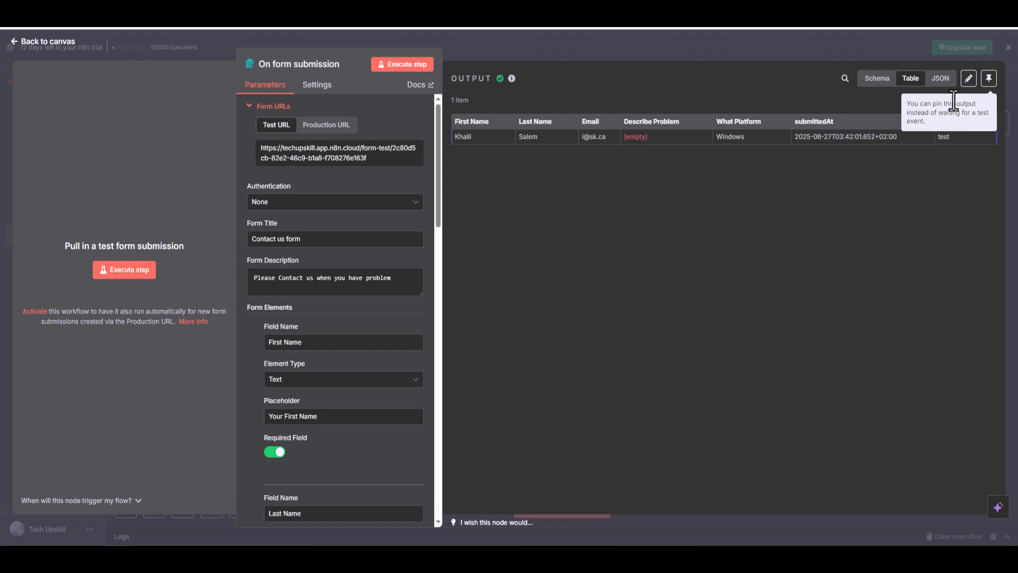
click(1007, 48)
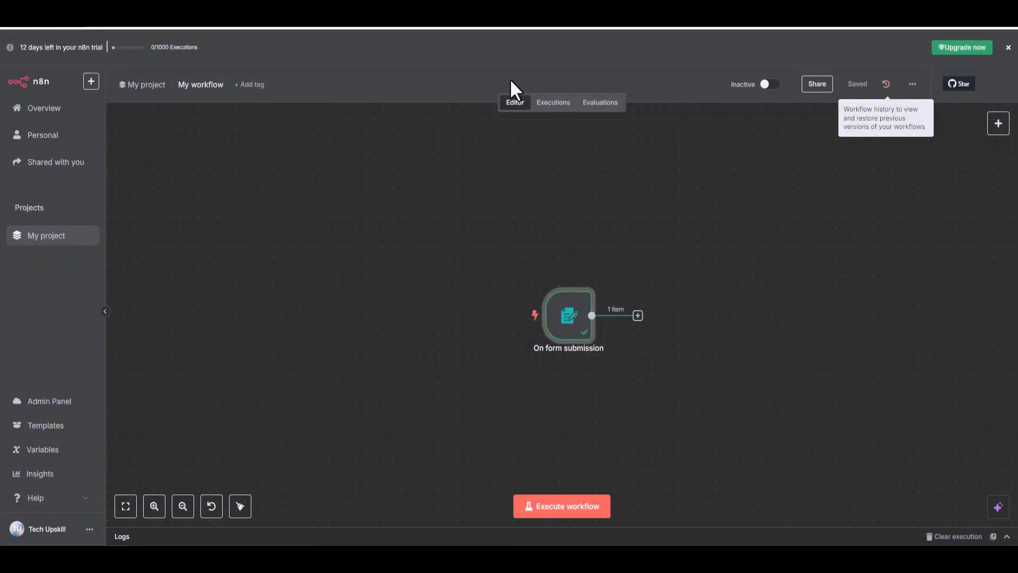
Reposition the form trigger node on the canvas and connect a Google Sheets "Append row in sheet" node after it.
drag(568, 342, 397, 313)
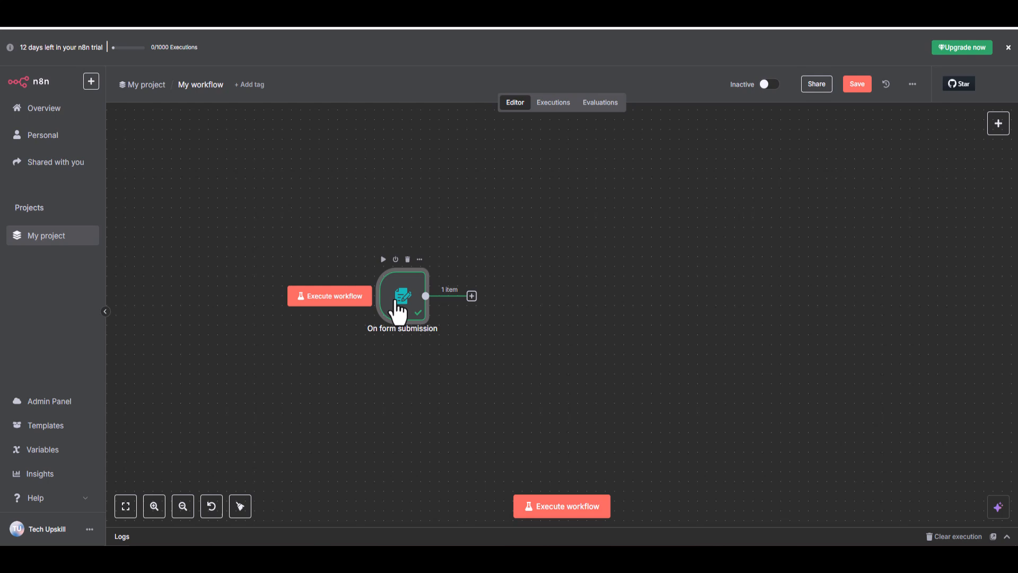
click(471, 296)
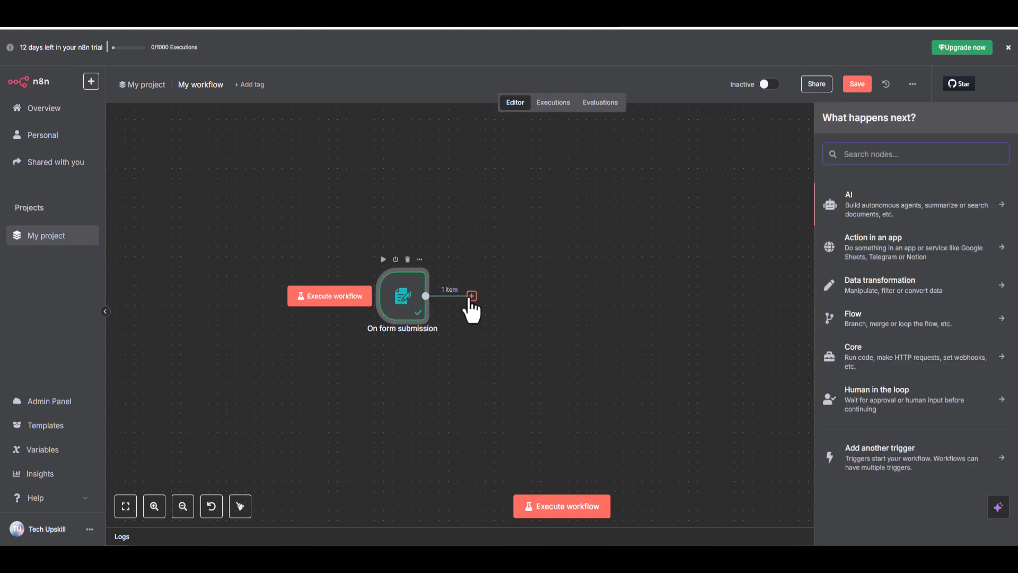
text(googls)
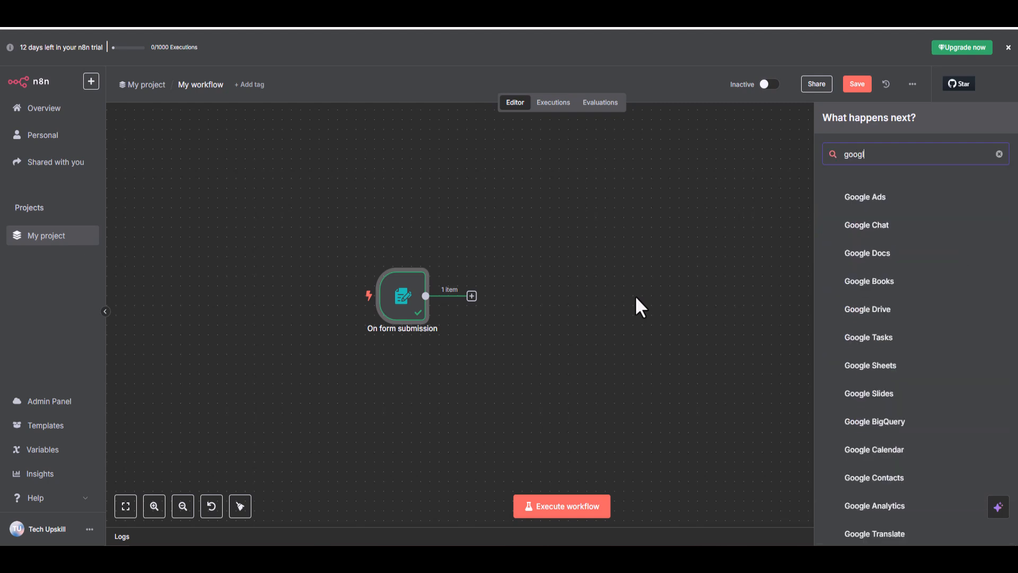
click(870, 206)
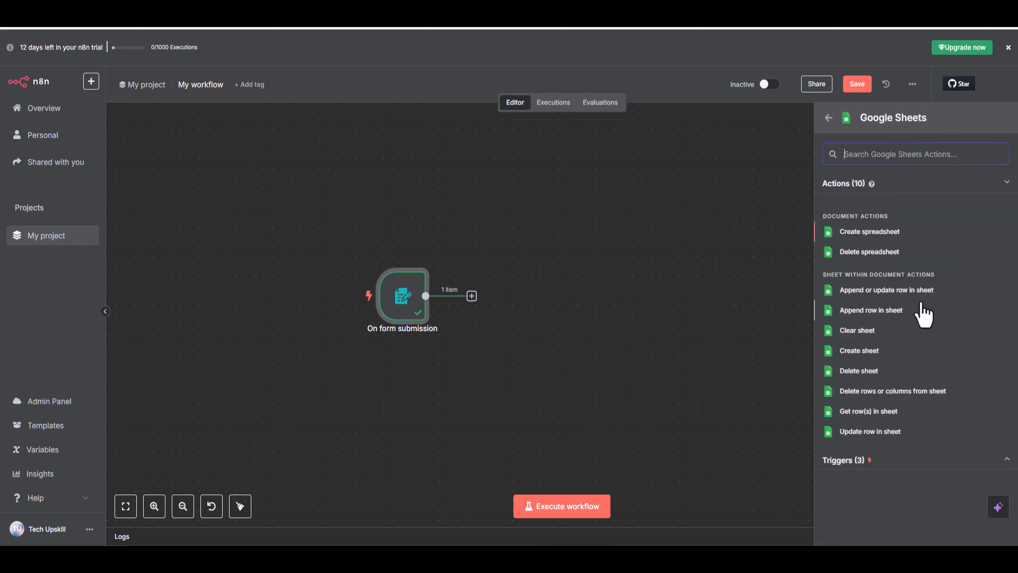
click(880, 311)
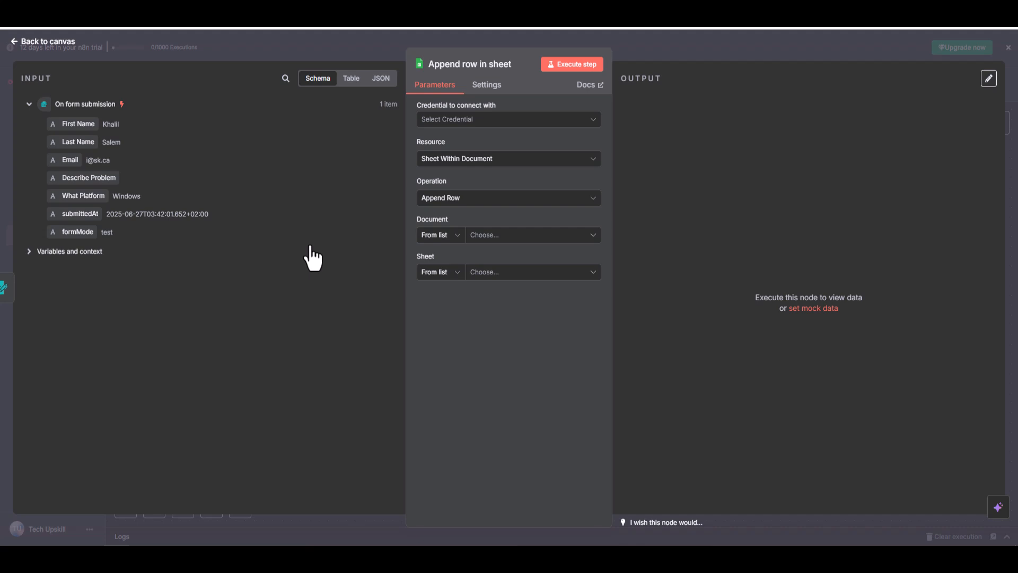
Create an OAuth2 Google Sheets credential for the node by signing in with Google and granting n8n.cloud all requested permissions.
click(555, 123)
click(513, 149)
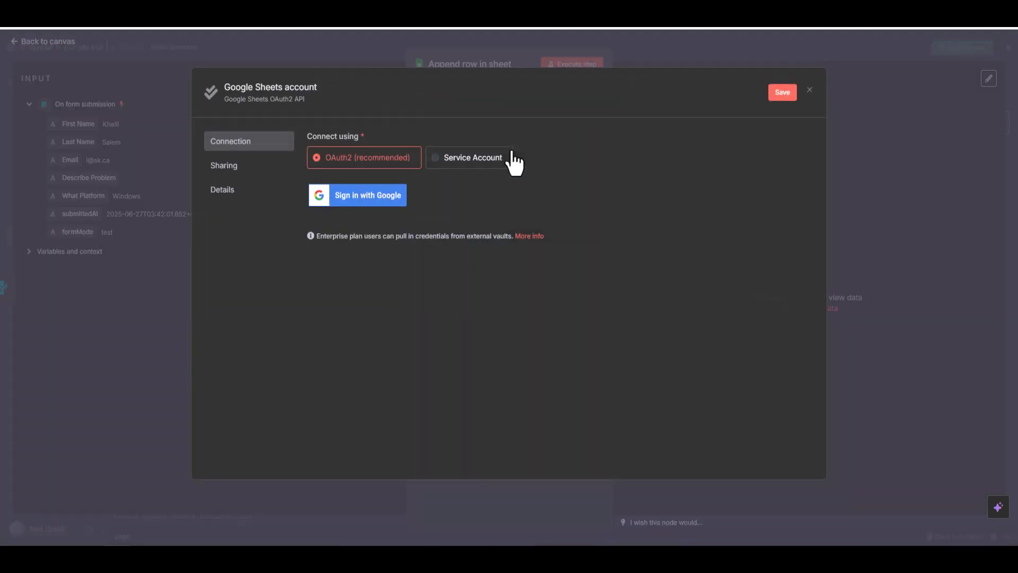
click(391, 197)
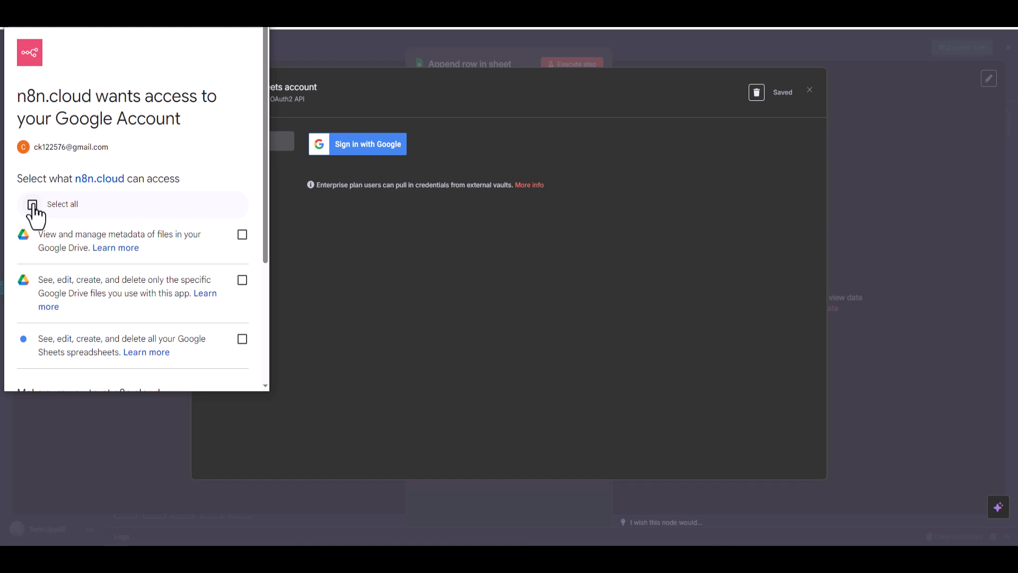
click(33, 204)
scroll(191, 307, down, 3)
click(196, 331)
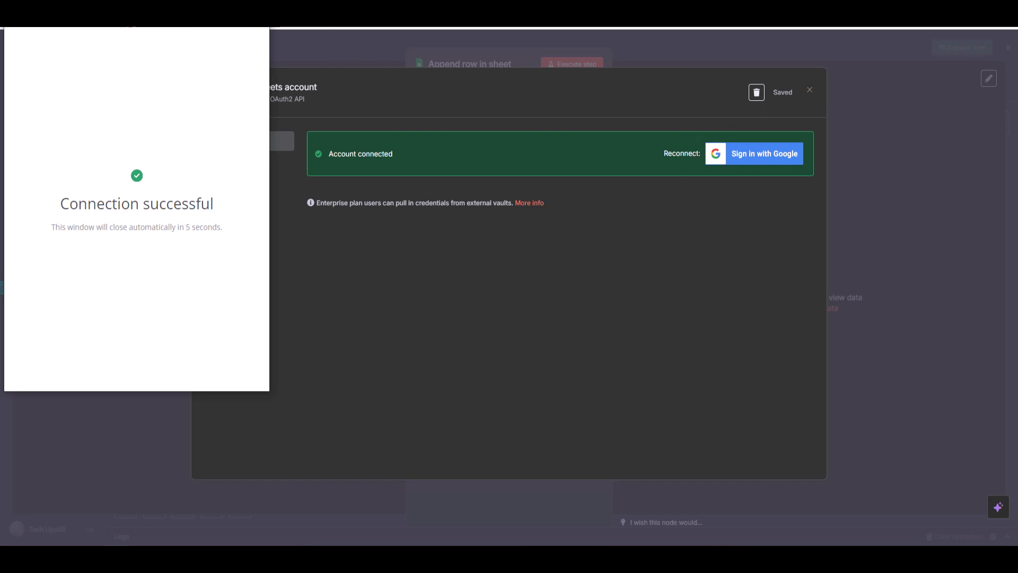
click(810, 90)
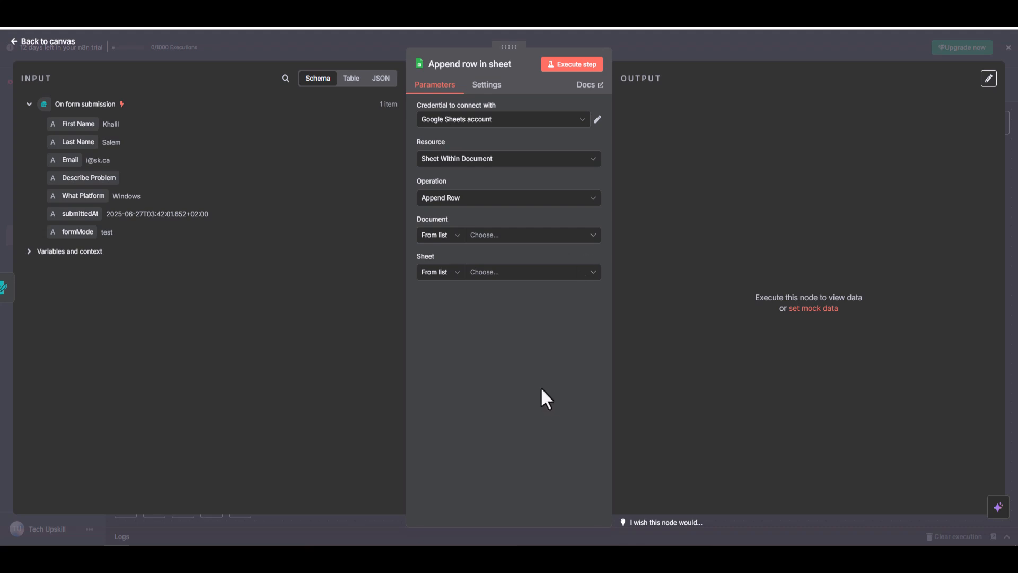
click(592, 159)
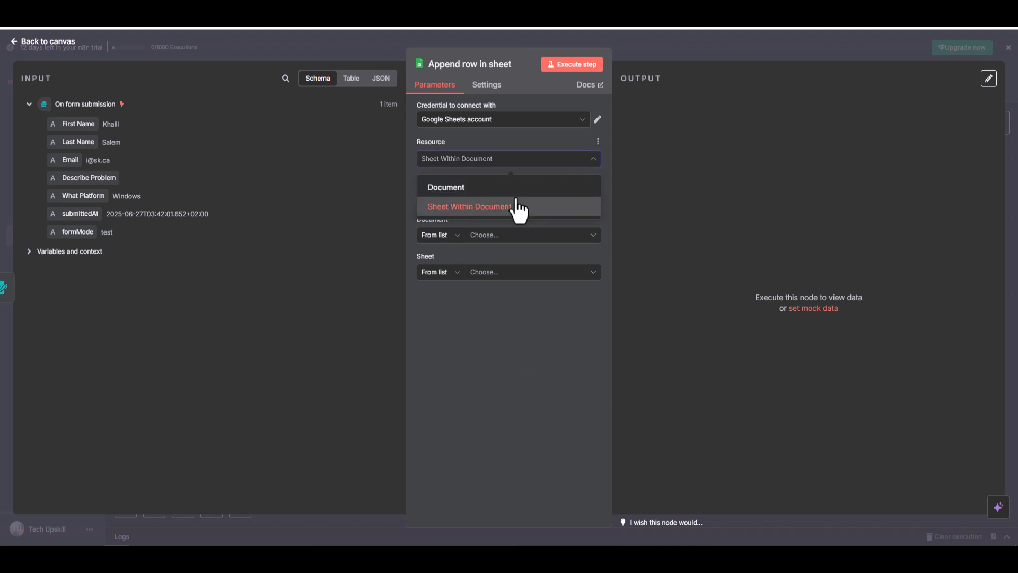
click(995, 488)
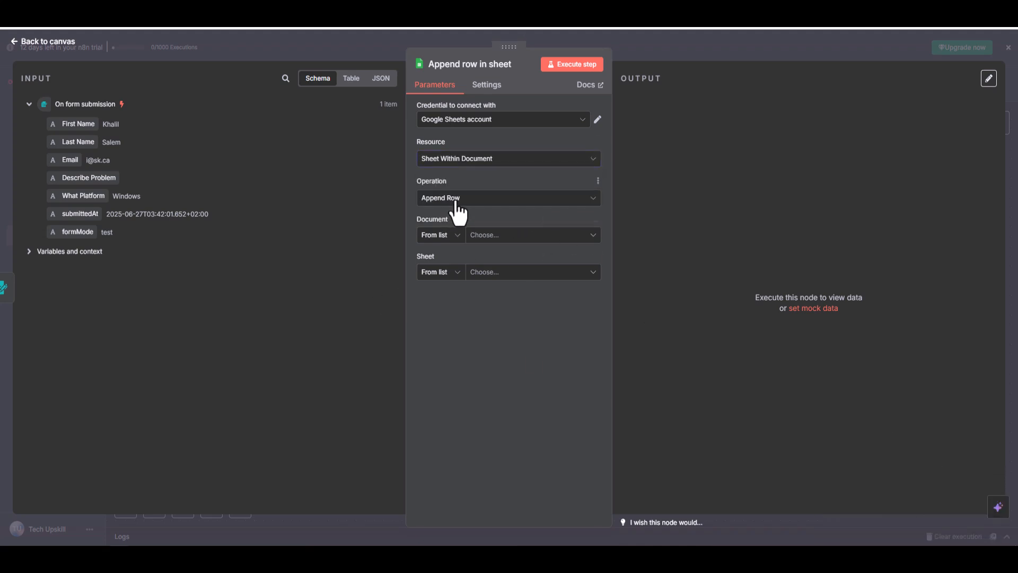
click(456, 201)
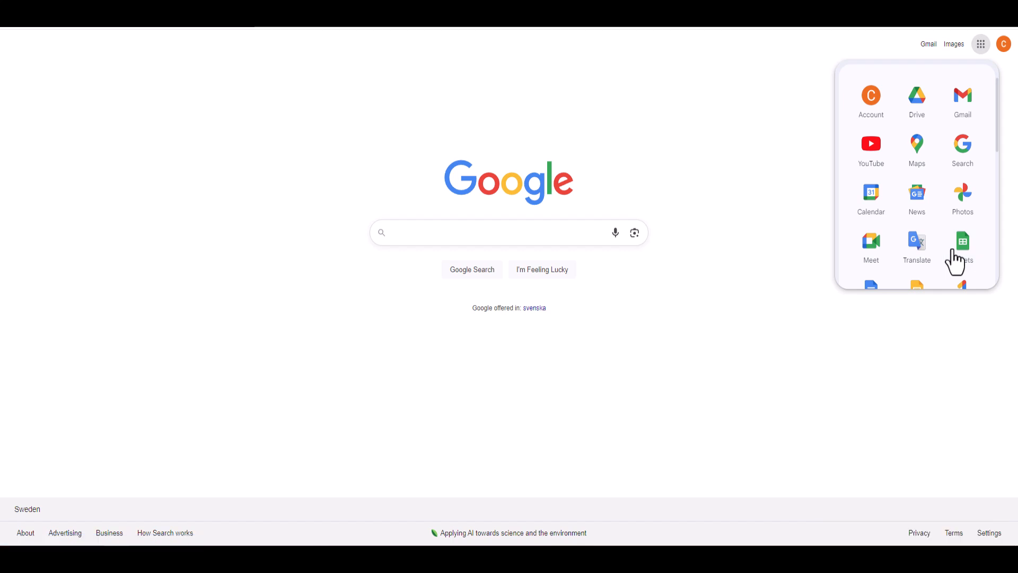
Switch to Google Sheets, create a blank spreadsheet and enter the column heading First Name in cell A1.
click(954, 251)
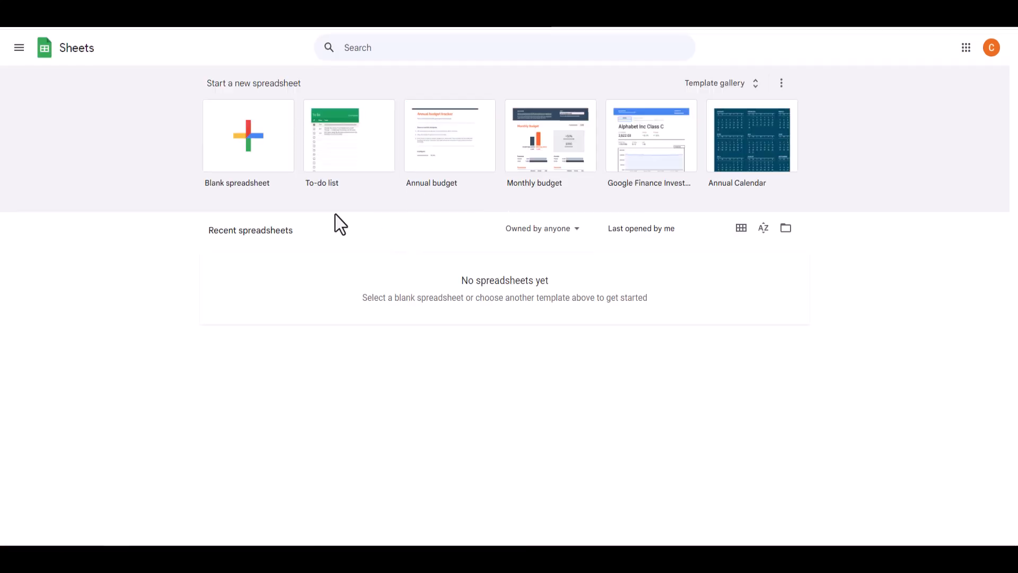
click(267, 165)
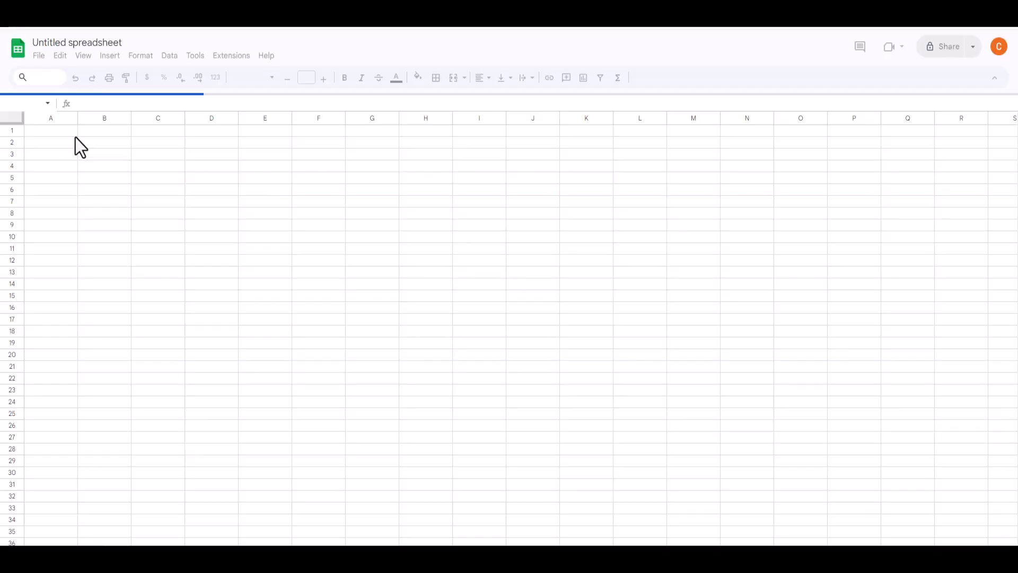
text(Name)
click(102, 129)
double_click(44, 129)
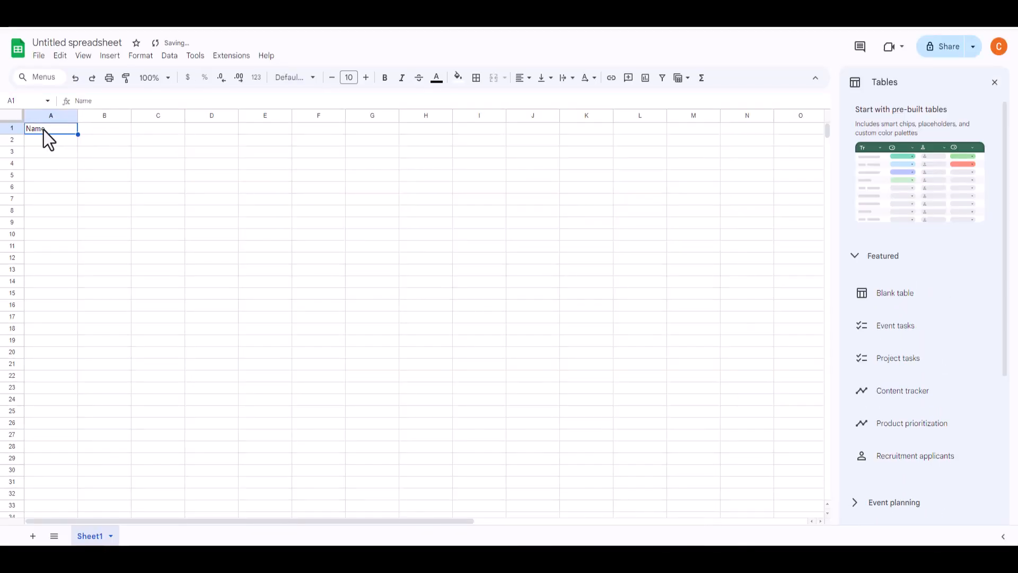
drag(45, 130, 27, 135)
text(First Name)
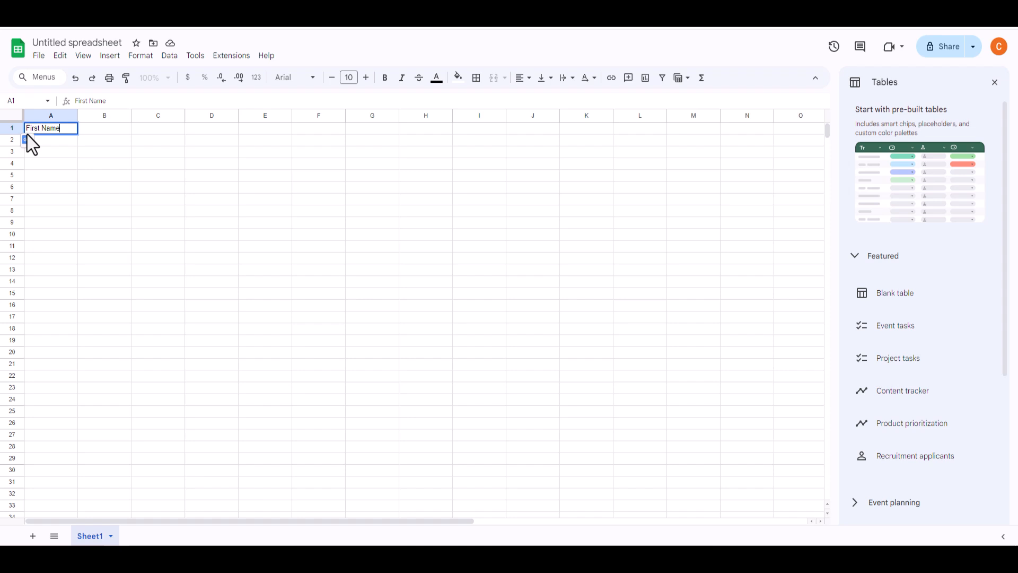
Enter the headings Last Name, Email, Describe Problem, What Platform, submittedAt and formMode in cells B1 to G1.
click(104, 129)
text(Last Name)
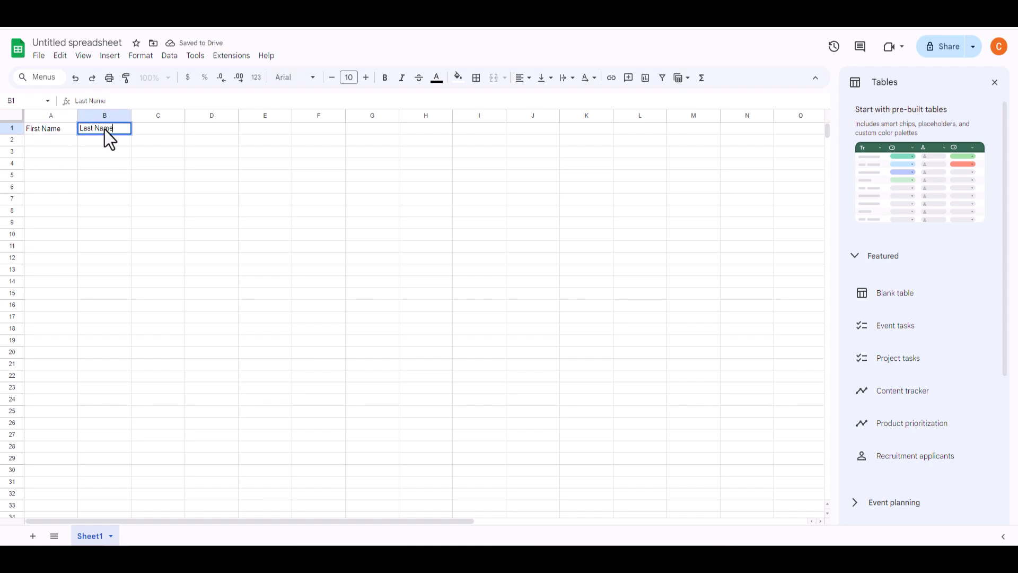
key(Tab)
text(Email)
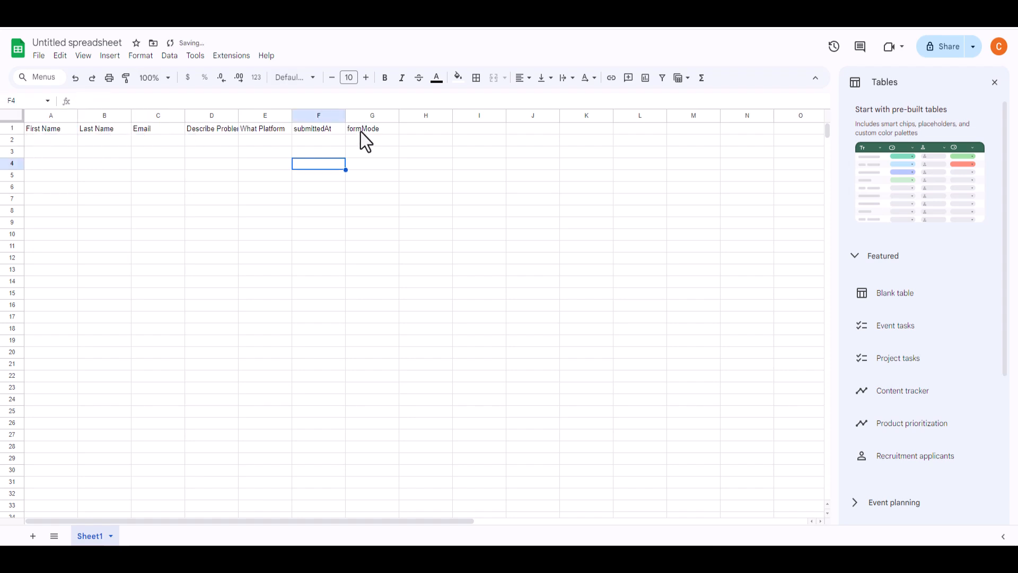
click(361, 132)
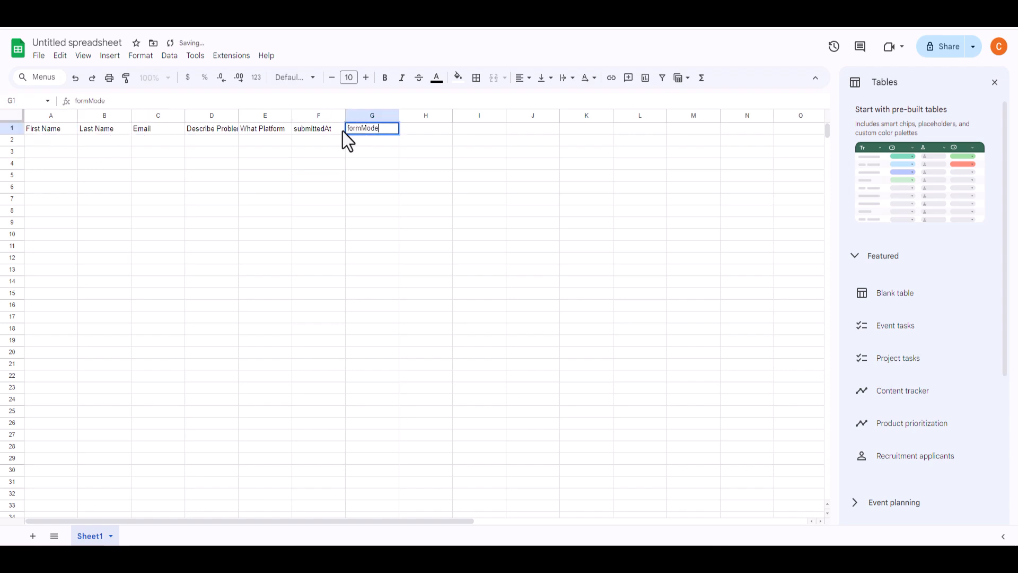
click(329, 130)
Undo the submittedAt and formMode headings and close the pre-built tables suggestions.
key(ctrl+z)
key(ctrl+z)
key(ctrl+z)
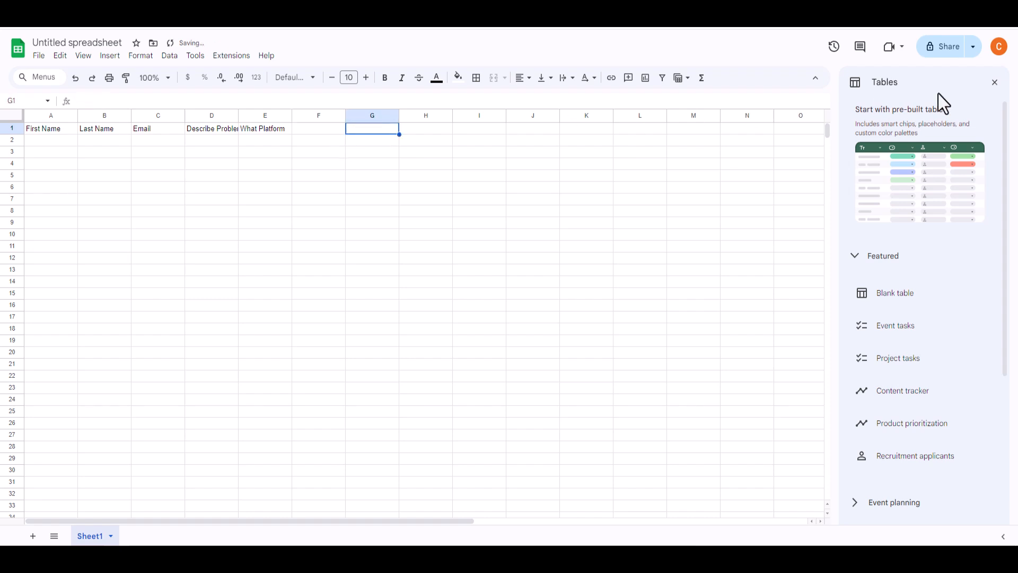
click(995, 81)
Rename the spreadsheet as "Contact form".
click(108, 42)
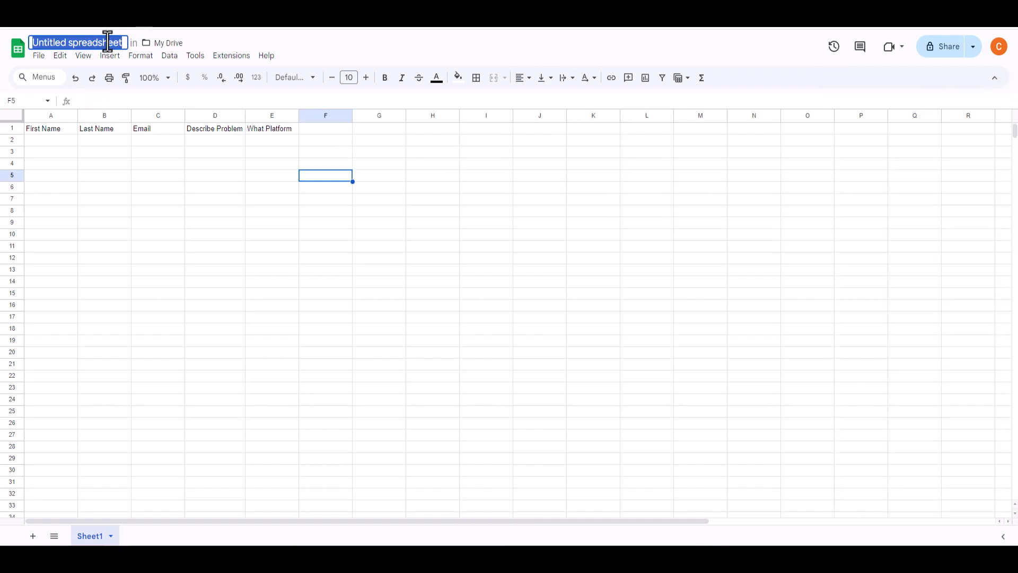
text(Contact form)
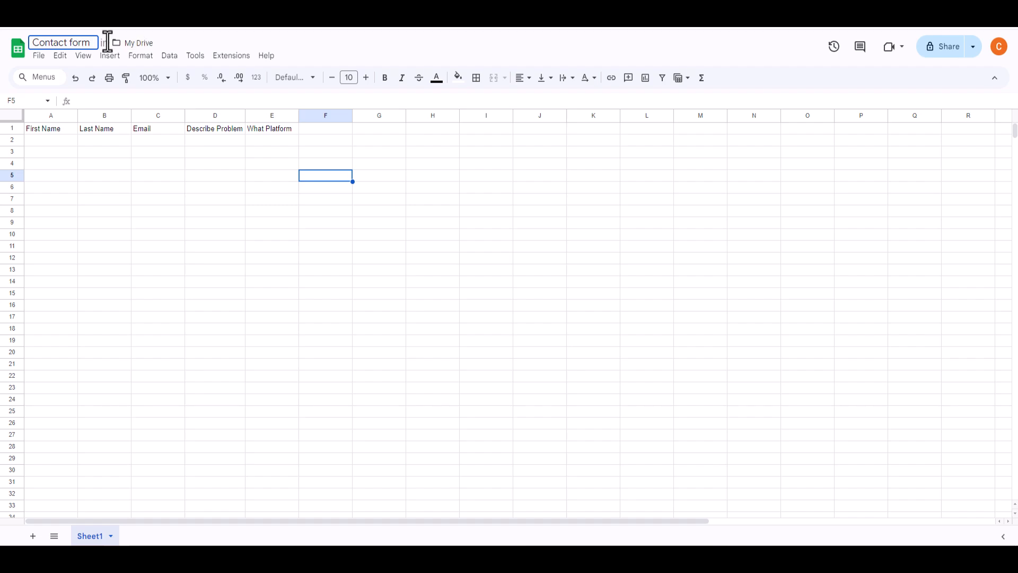
key(Return)
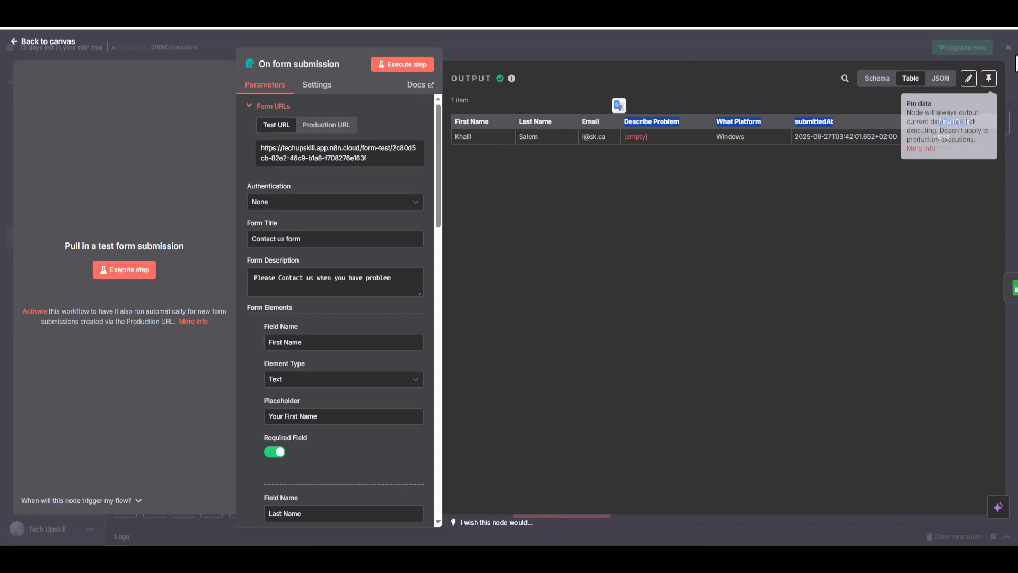
Return to n8n and set the Append row node's document to Contact form and its sheet to Sheet1.
click(1007, 48)
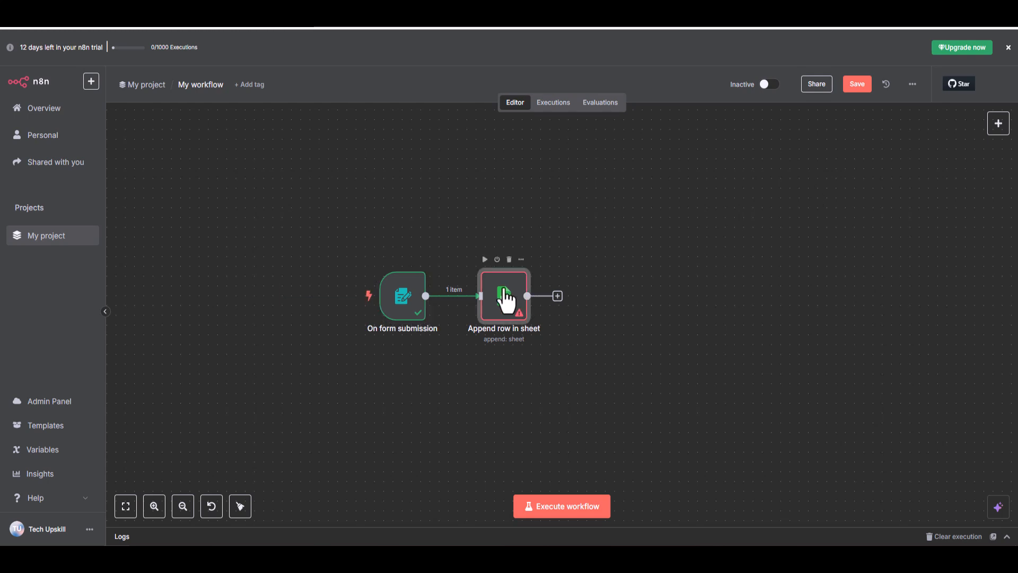
double_click(504, 291)
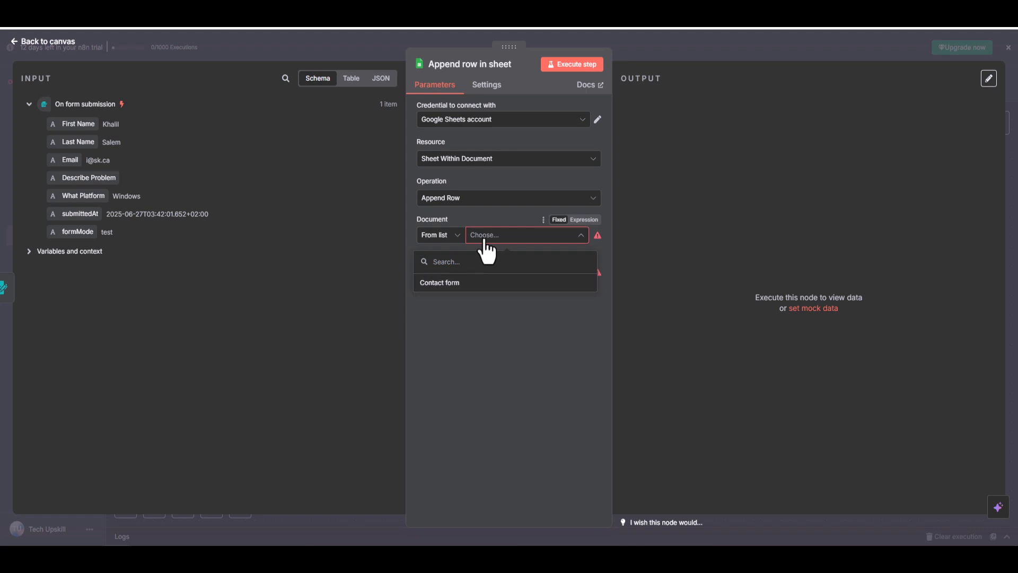
click(456, 284)
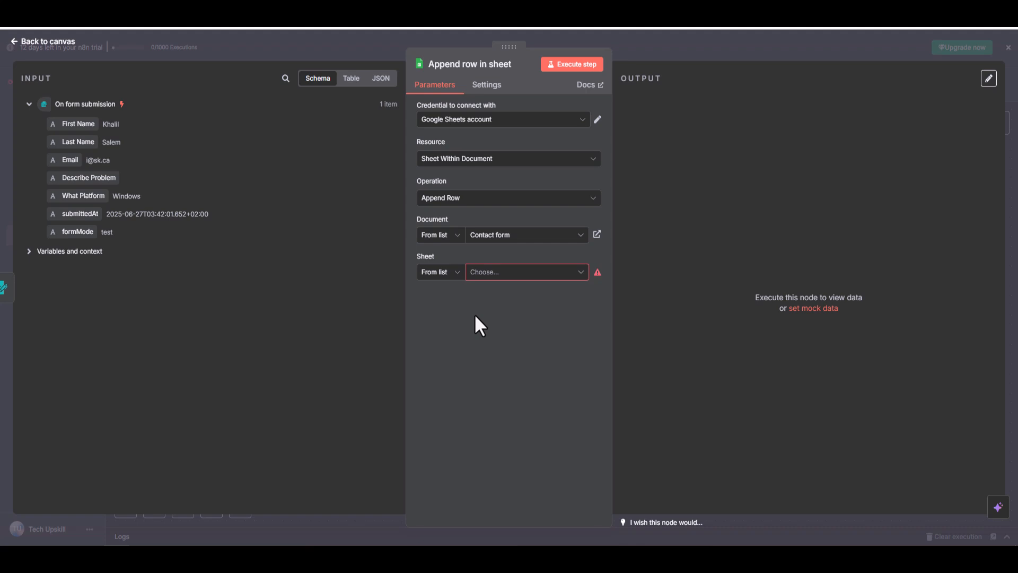
click(583, 273)
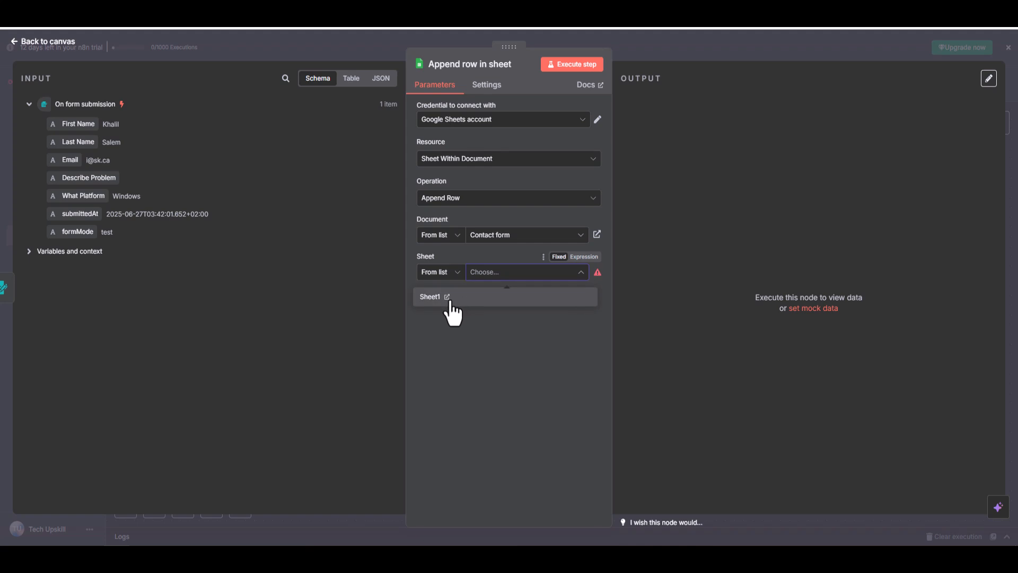
click(470, 298)
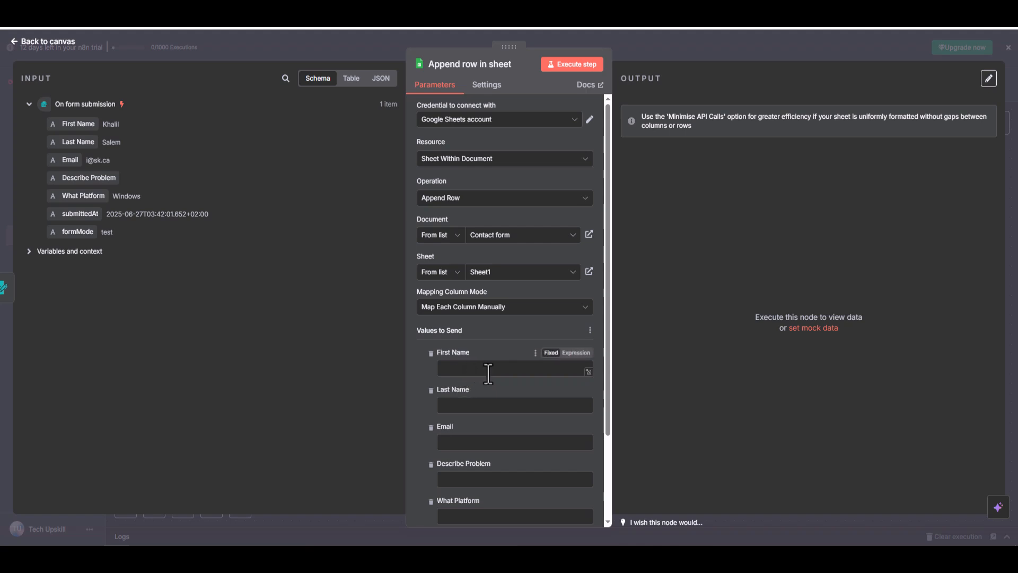
Switch to the Contact form spreadsheet and add a "more info" heading in cell F1.
scroll(486, 371, down, 2)
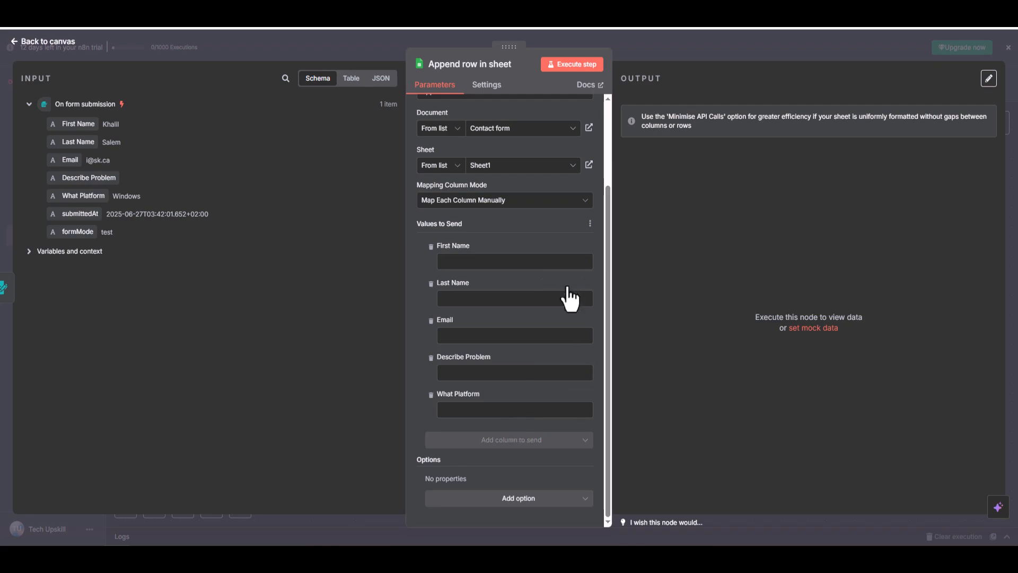
click(560, 16)
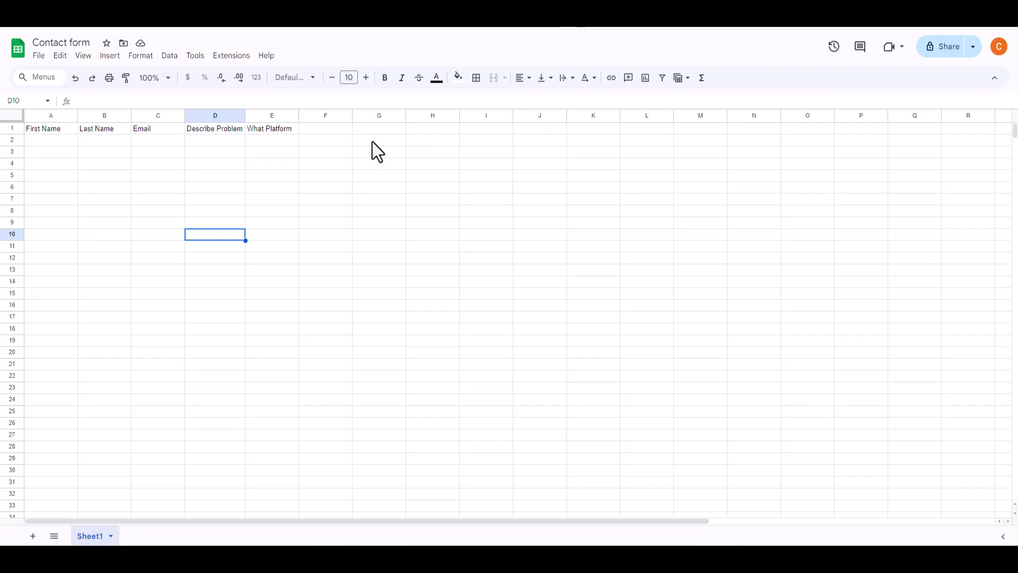
click(327, 129)
text(more info)
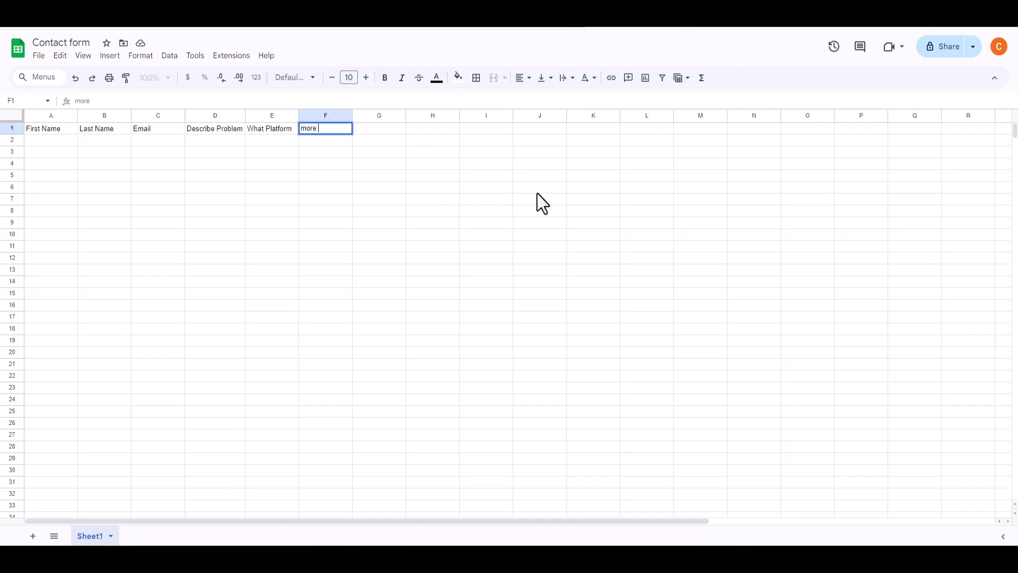
click(450, 164)
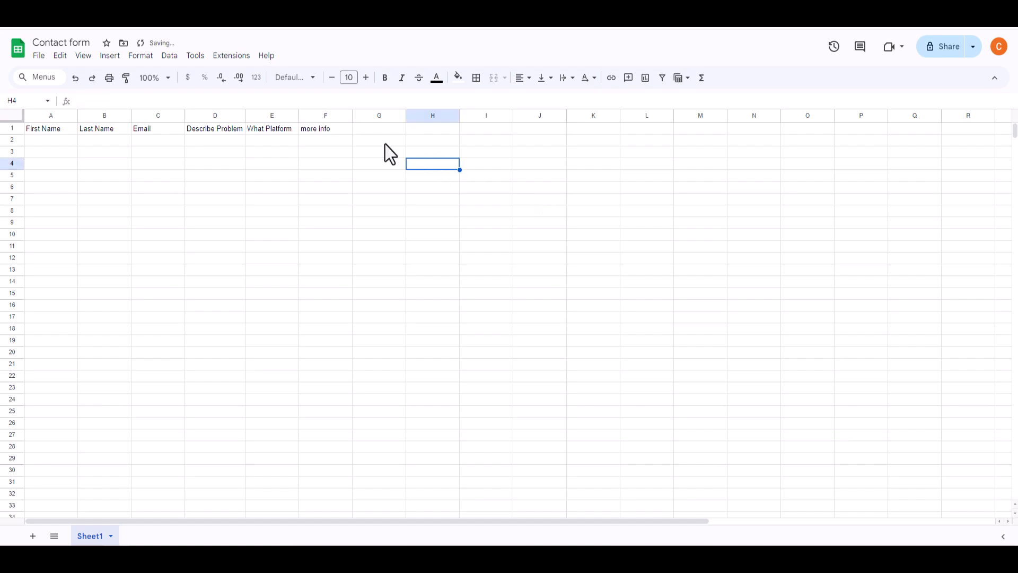
Switch back to n8n and refresh the column list under Values to Send in the Append row node.
click(485, 16)
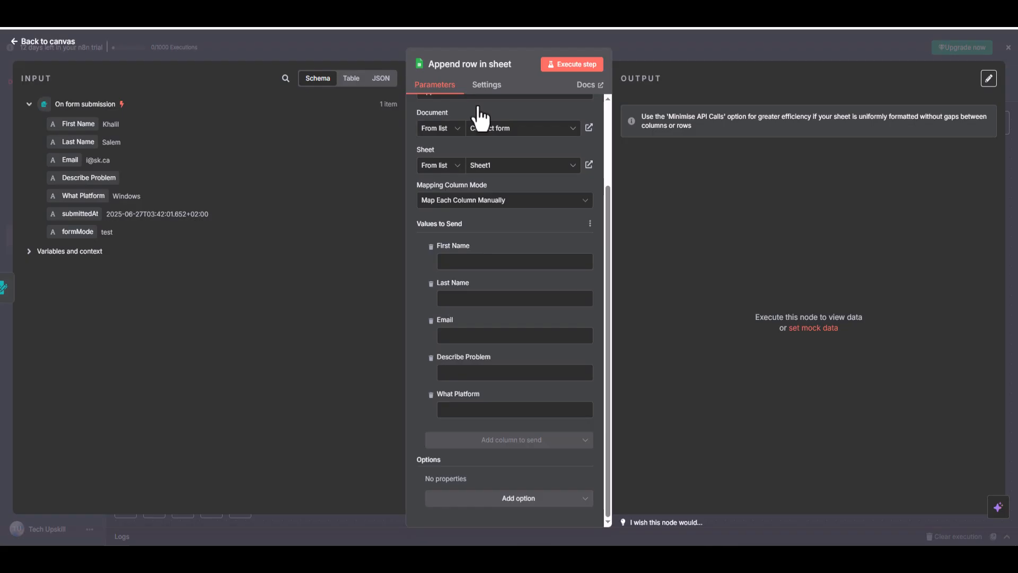
click(531, 204)
click(530, 207)
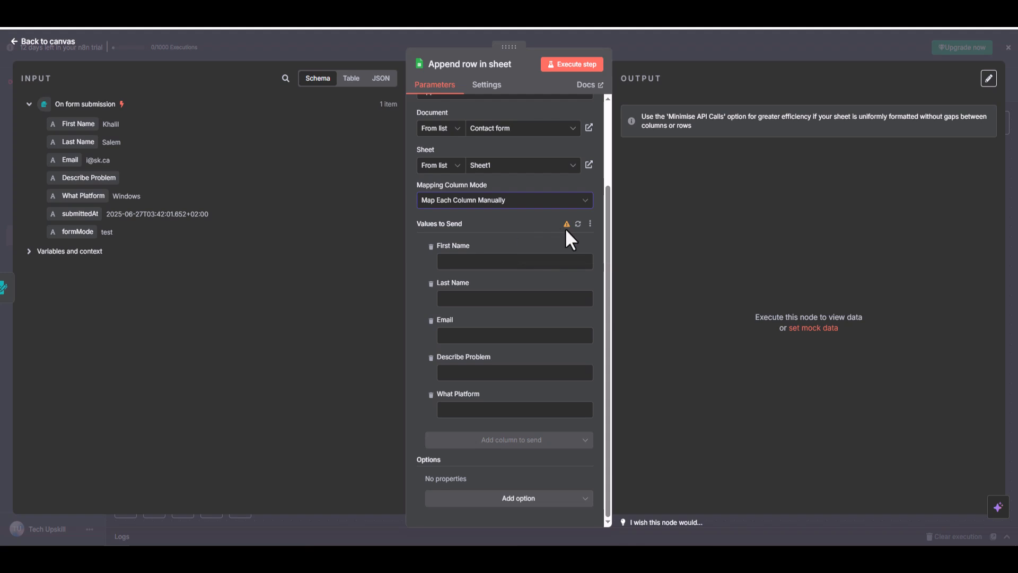
mouse_move(566, 225)
click(578, 224)
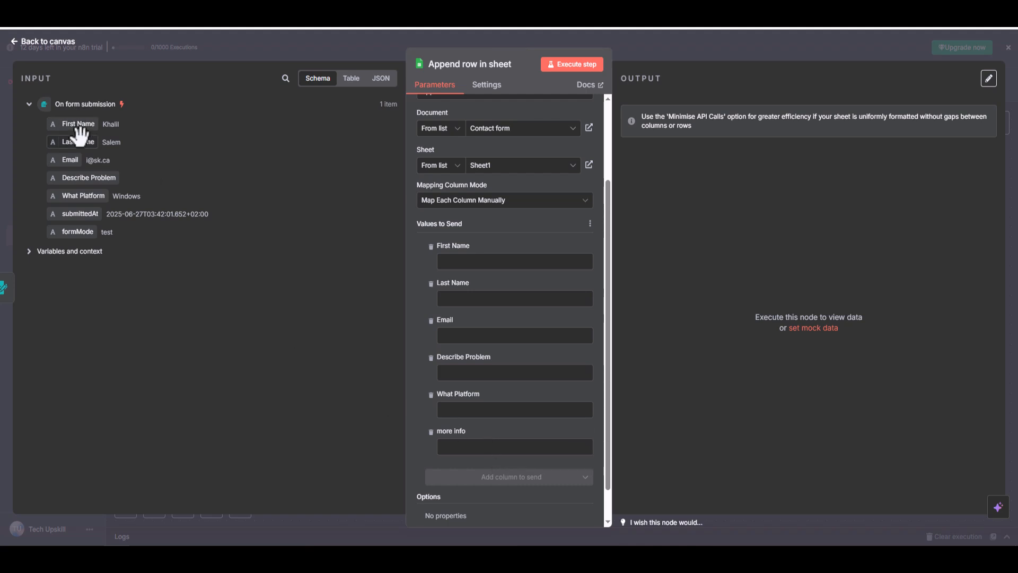
Map the submission's First Name, Last Name and Email fields to the matching columns in the Append row node.
drag(77, 121, 498, 263)
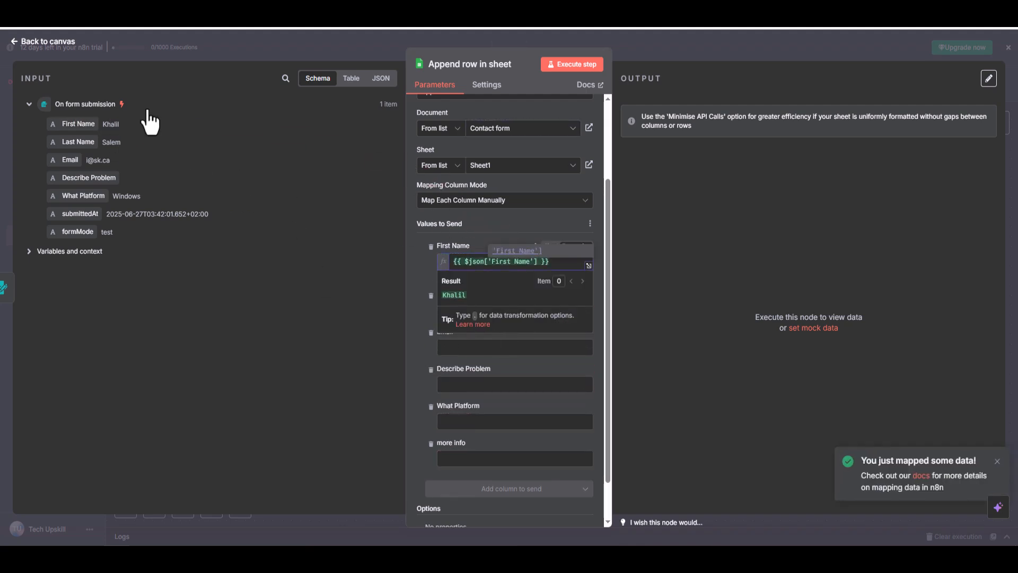
click(419, 355)
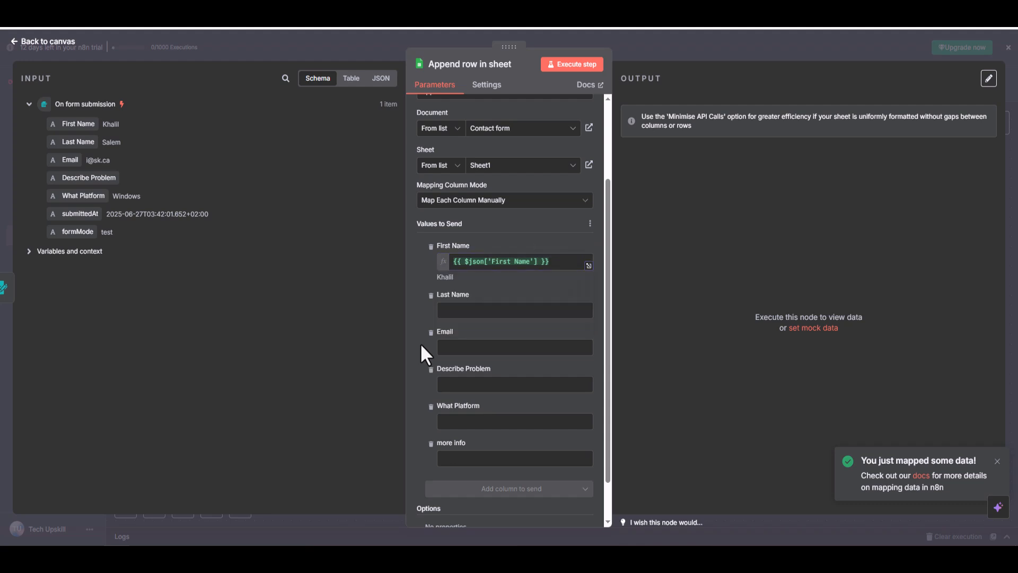
drag(77, 141, 473, 315)
click(421, 344)
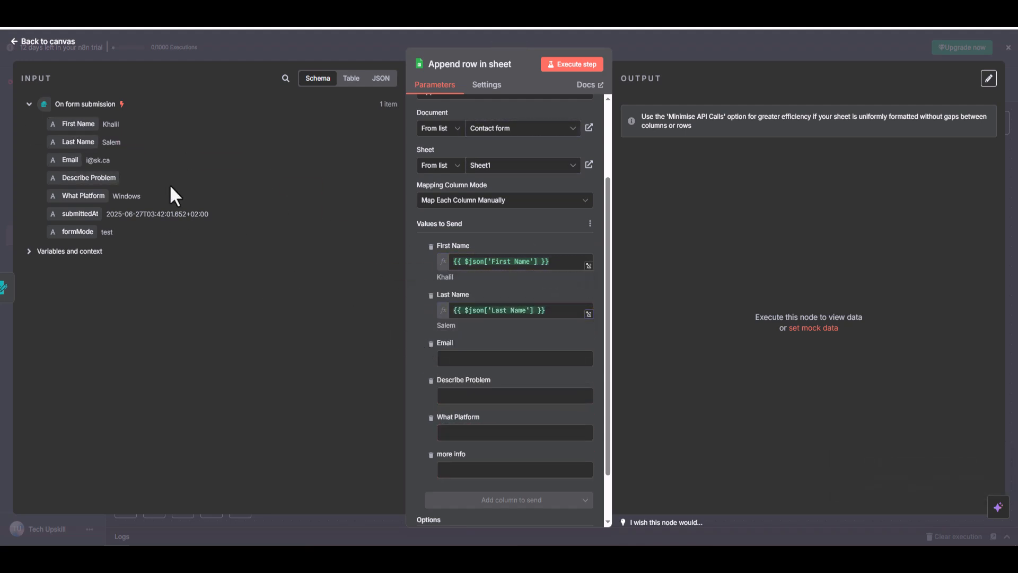
drag(64, 159, 534, 360)
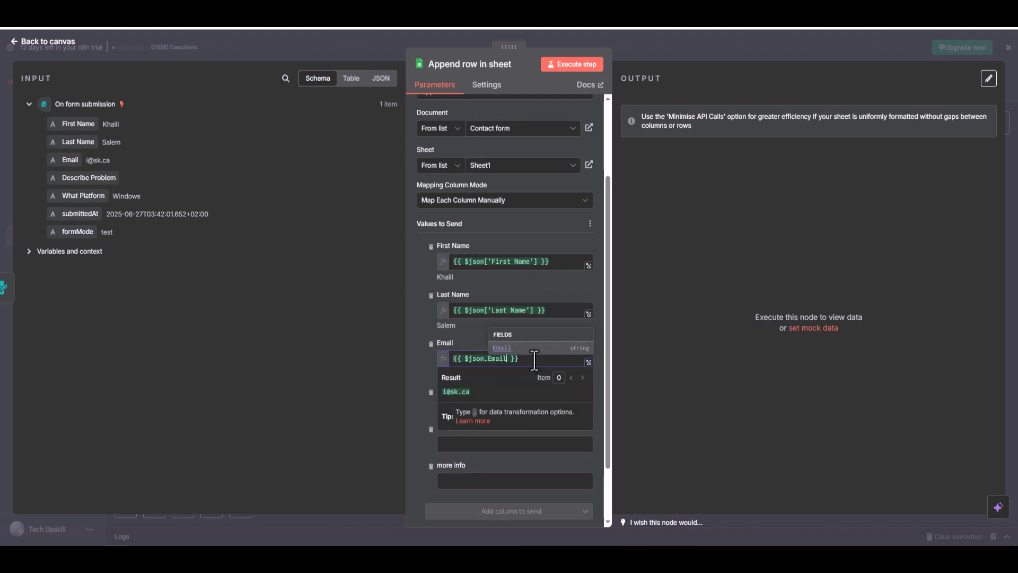
click(413, 418)
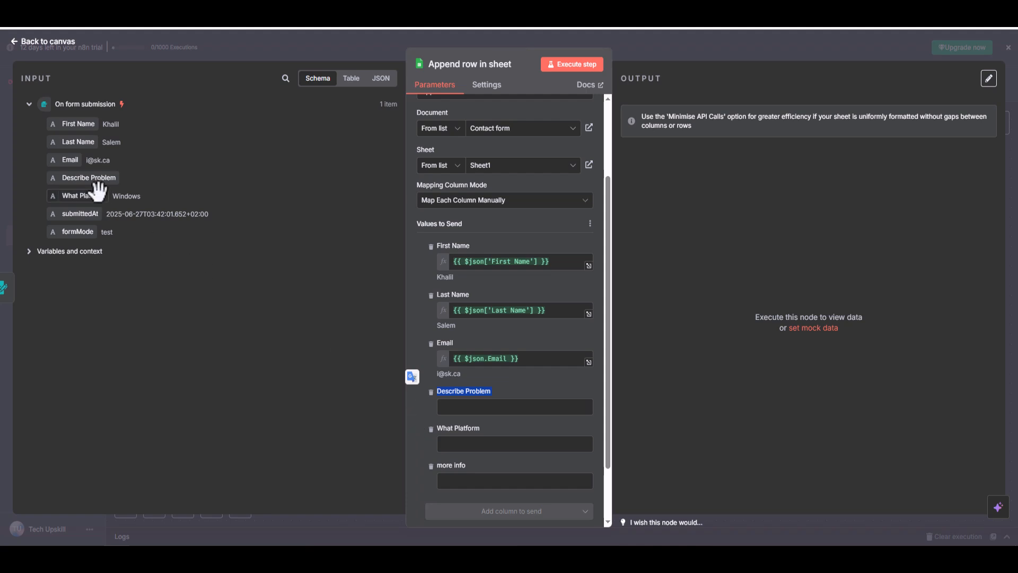
Map the submission's Describe Problem and What Platform fields to the matching columns in the Append row node.
drag(85, 177, 539, 406)
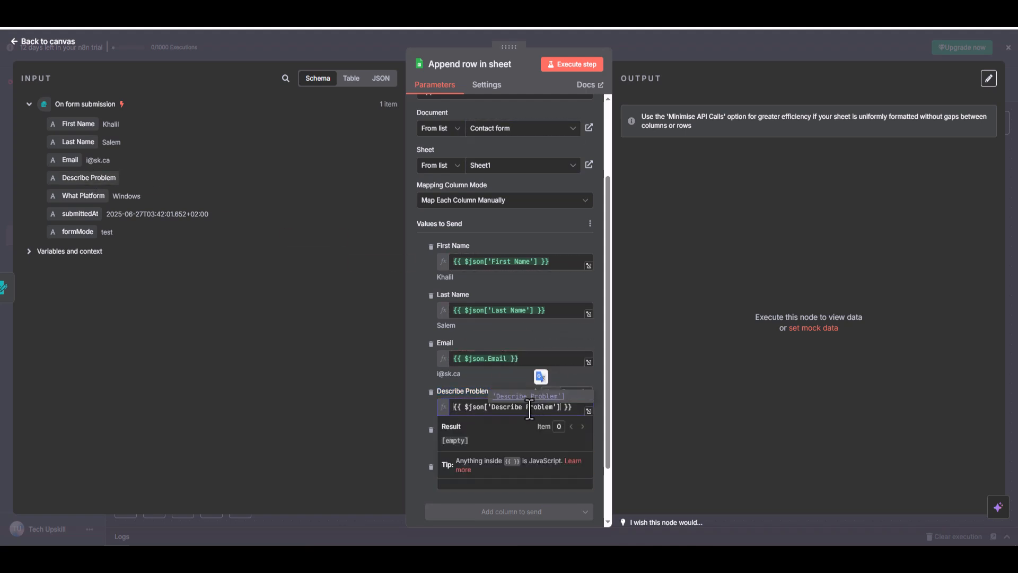
click(410, 373)
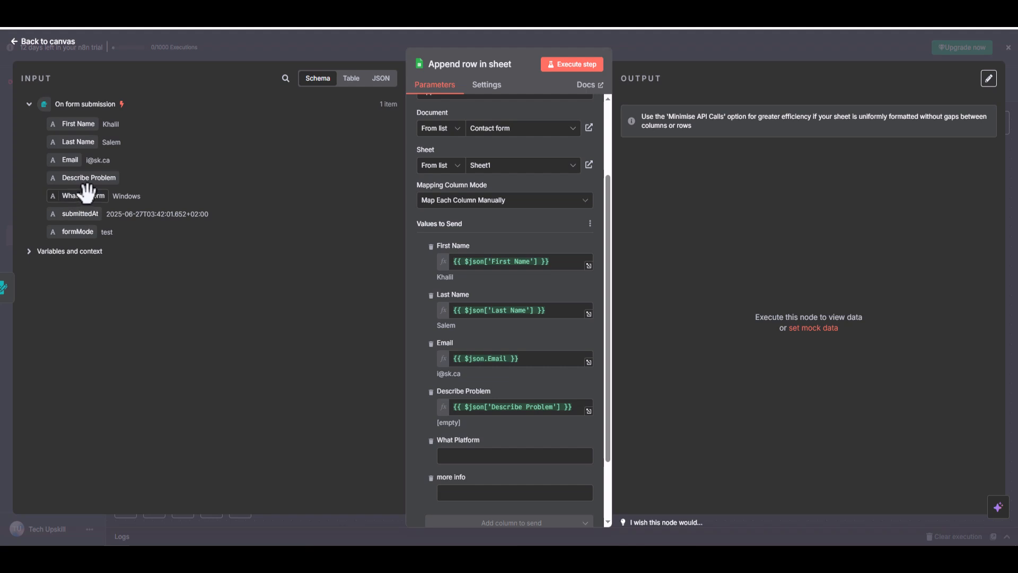
drag(84, 196, 496, 456)
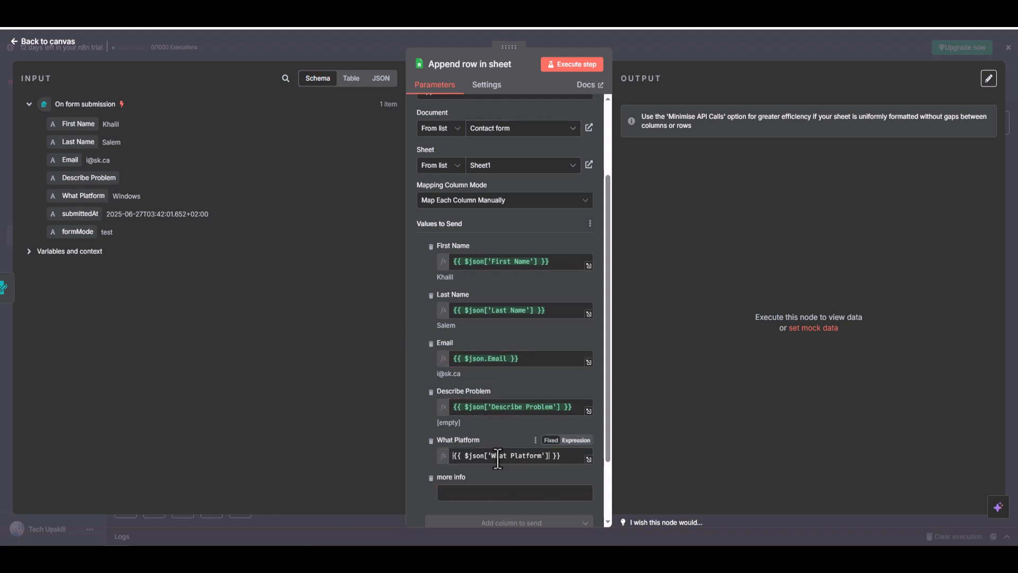
click(411, 411)
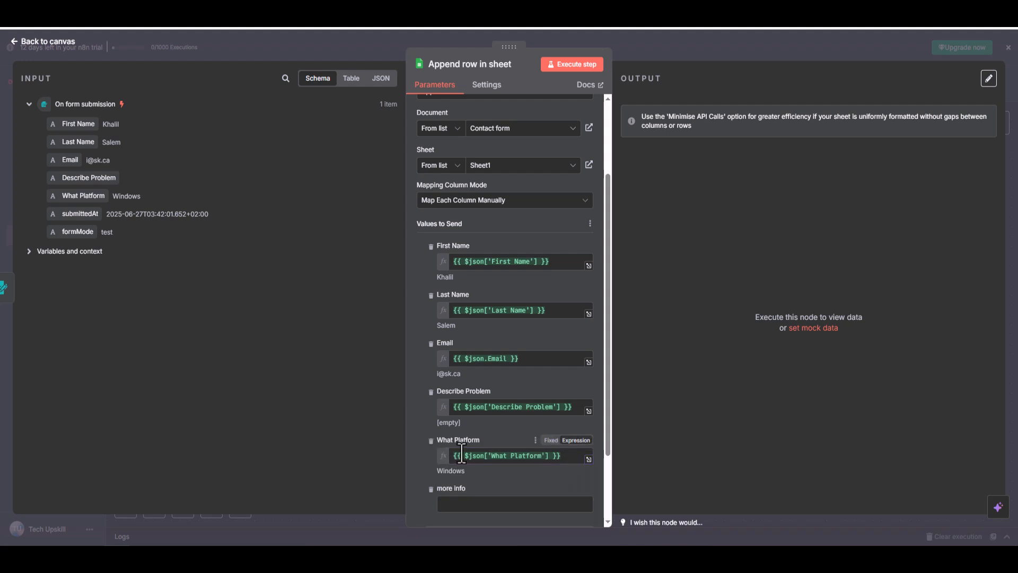
scroll(465, 478, down, 3)
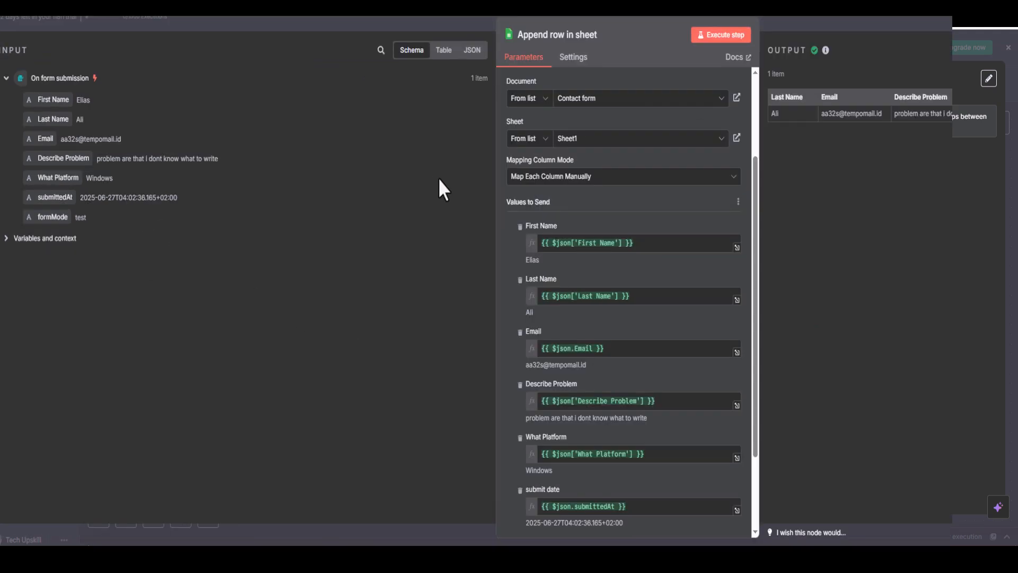
Try putting the text "name of the client" before the First Name expression, and remove that text again.
click(541, 243)
text(name of the client)
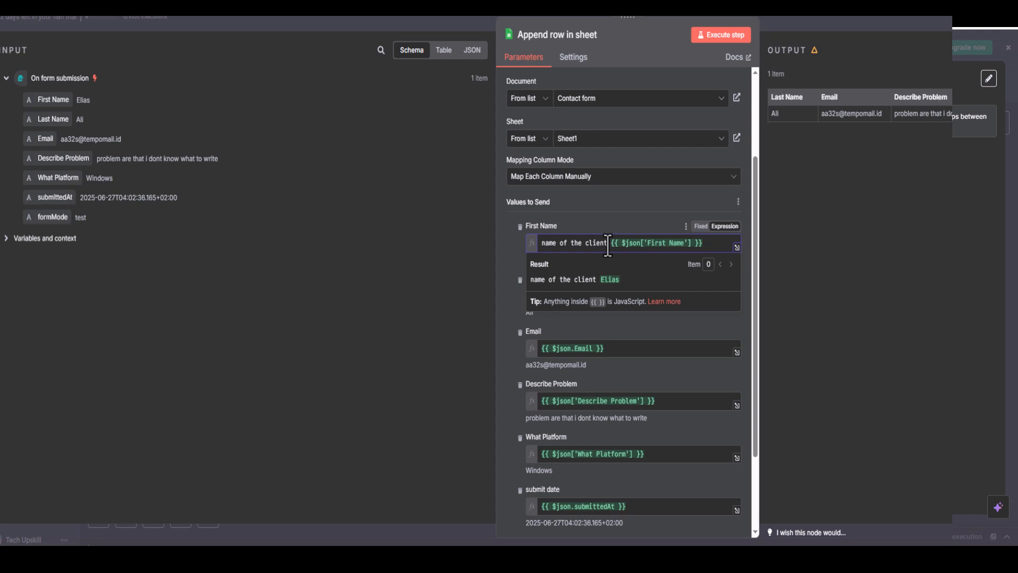
drag(608, 243, 518, 249)
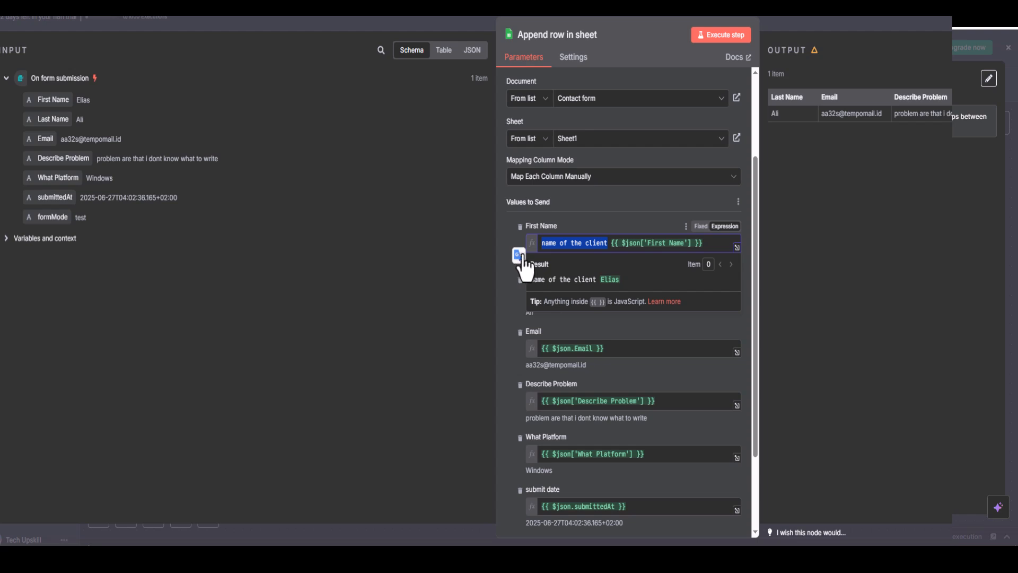
key(BackSpace)
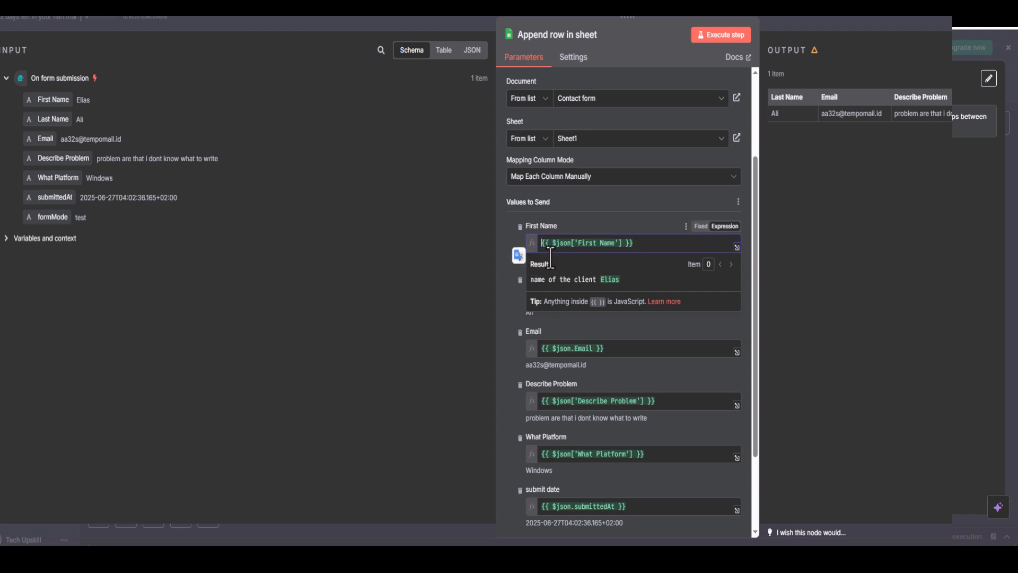
click(508, 323)
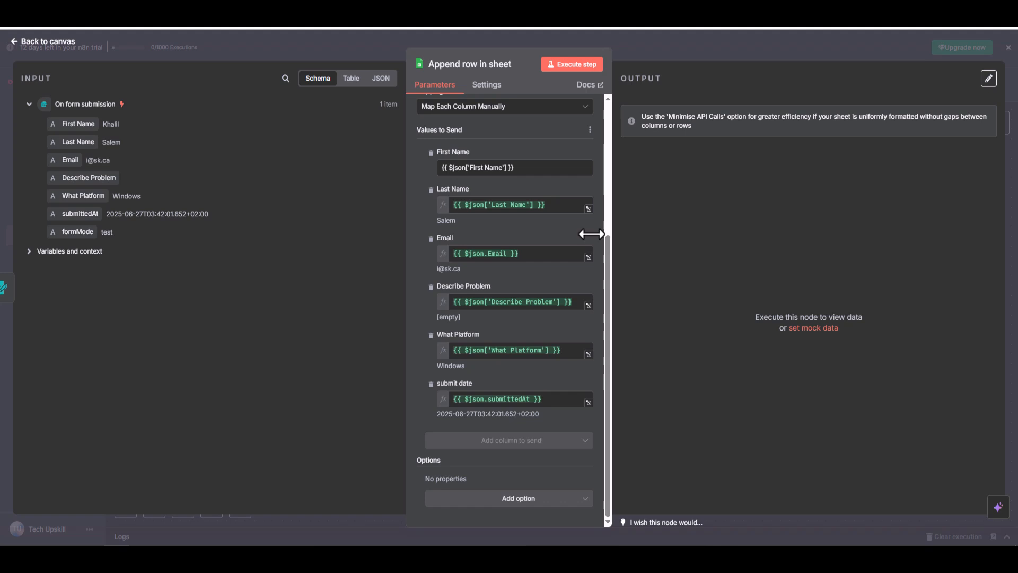
Run the Append row in sheet node with the submitted form data and return to the canvas.
scroll(504, 171, up, 5)
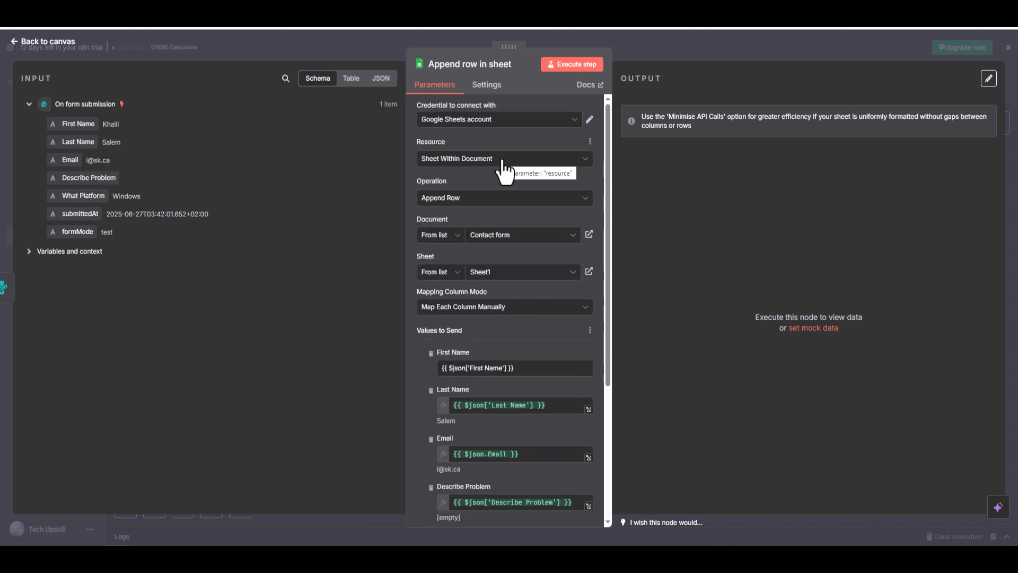
click(573, 67)
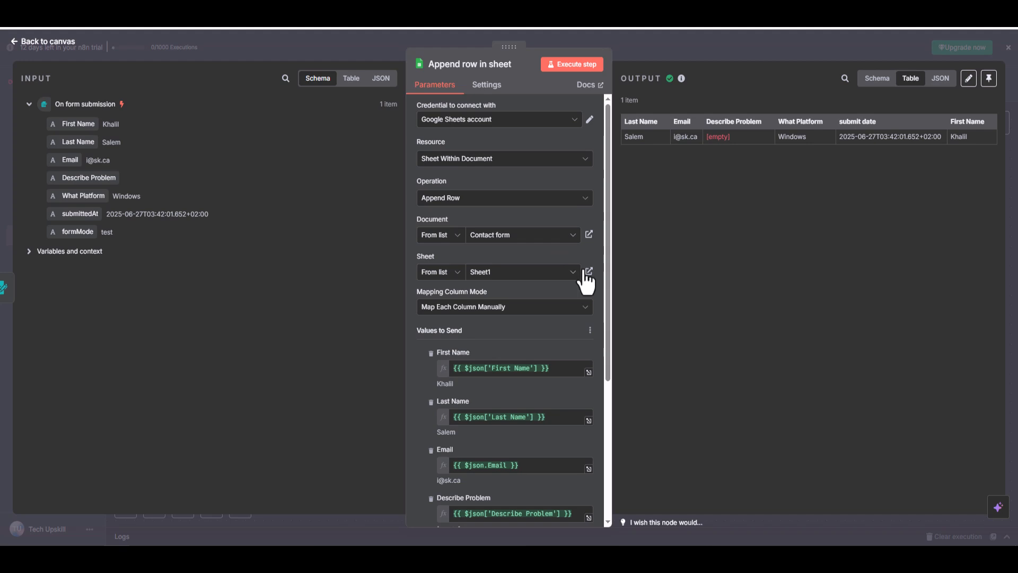
click(47, 42)
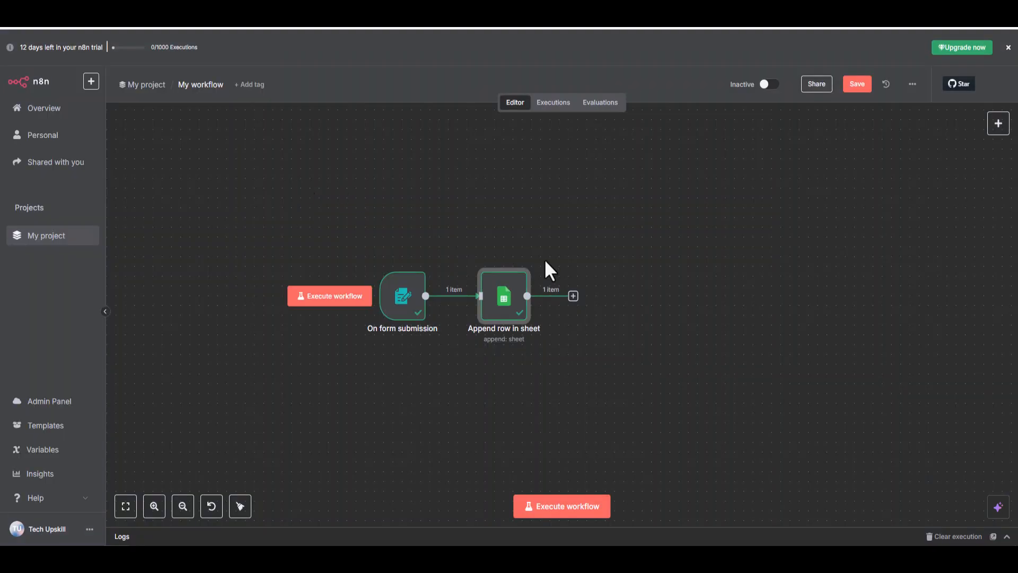
Add a Gmail "Send a message" node after the Append row node and authorize n8n's access to the Google account.
click(574, 296)
text(gmail)
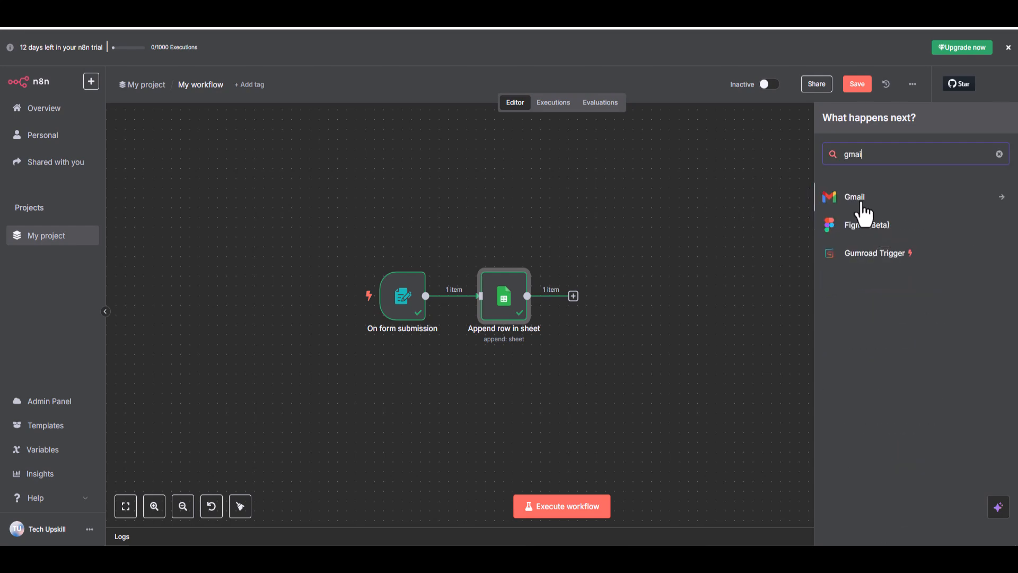
click(860, 201)
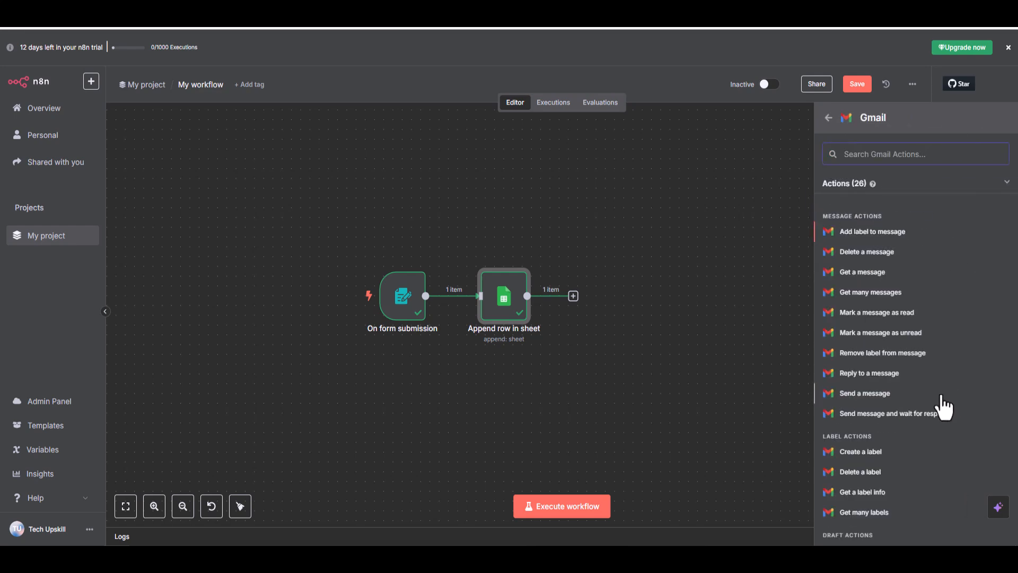
click(879, 401)
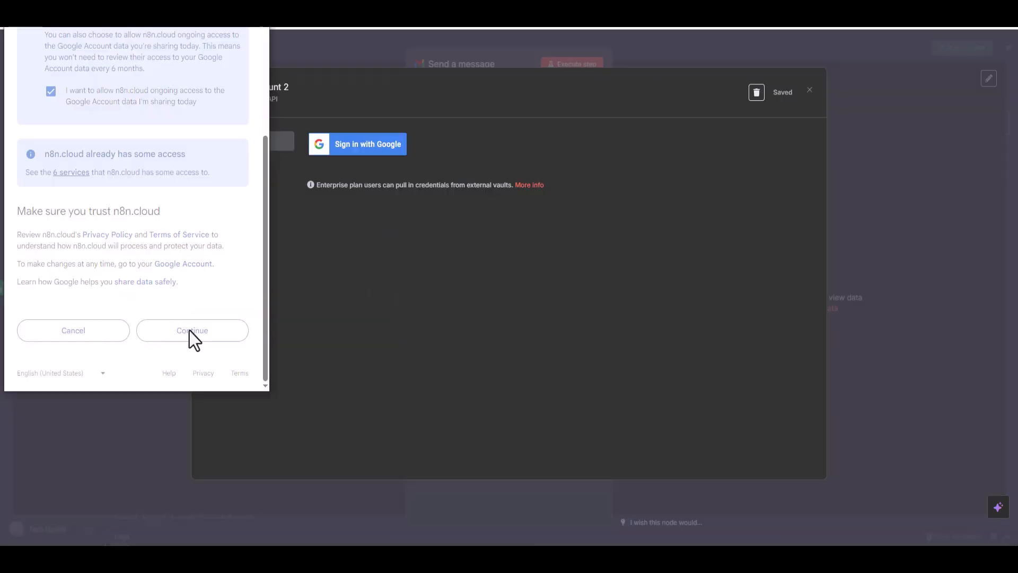
click(192, 331)
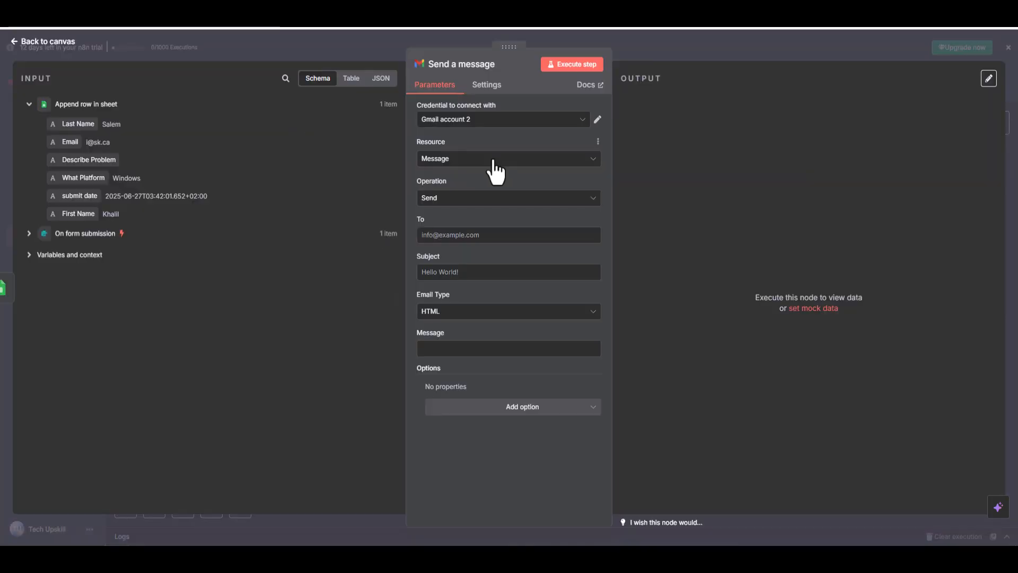
Keep the resource as Message and the operation as Send, and map the Append row node's Email field as the recipient.
click(494, 159)
click(493, 161)
click(486, 200)
click(484, 202)
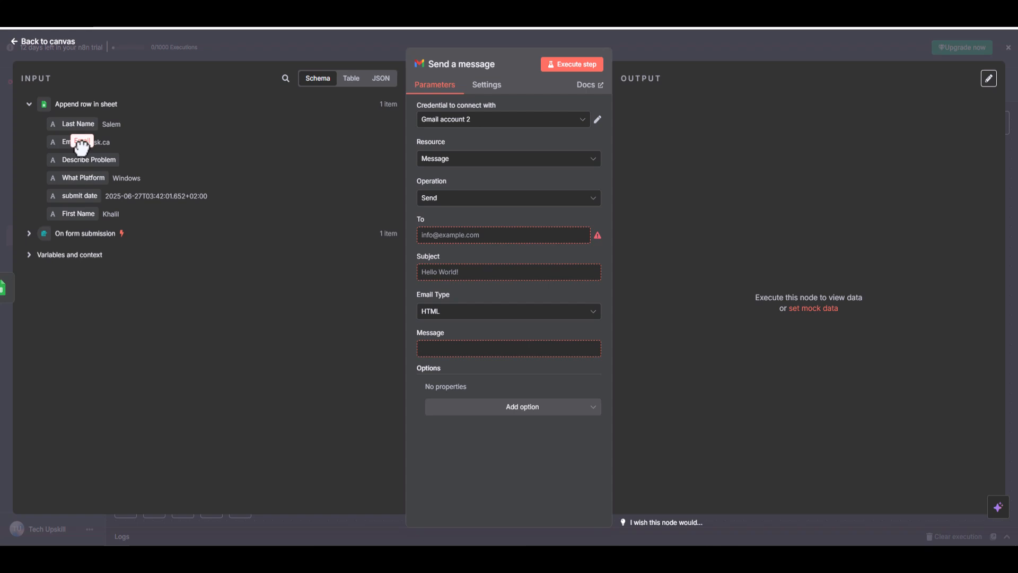
drag(74, 141, 437, 235)
click(74, 232)
Set the email subject to "Thanks for your message" and begin the message body with "Hi".
click(461, 285)
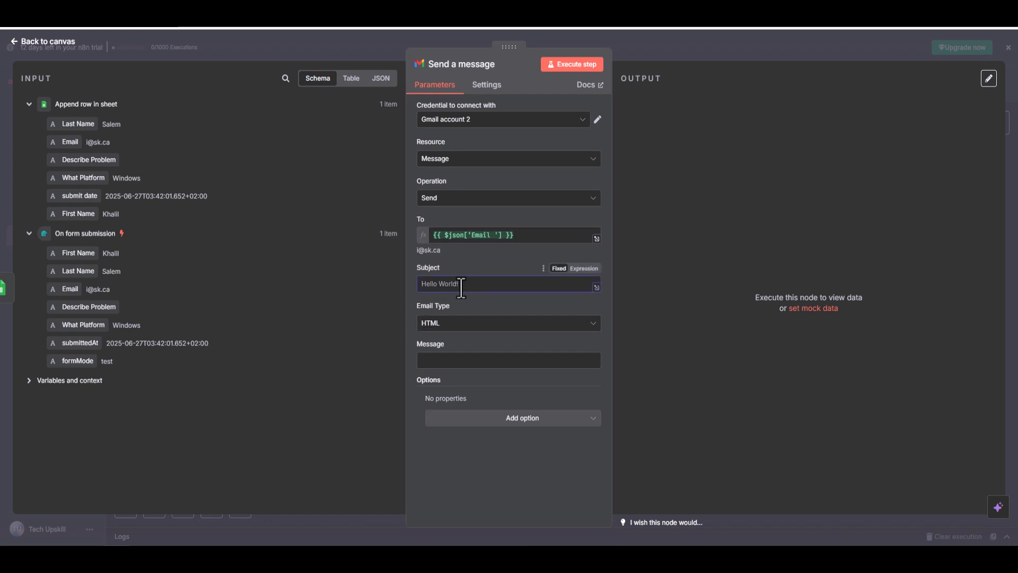
text(Thanks for your message)
click(475, 357)
text(Hi we)
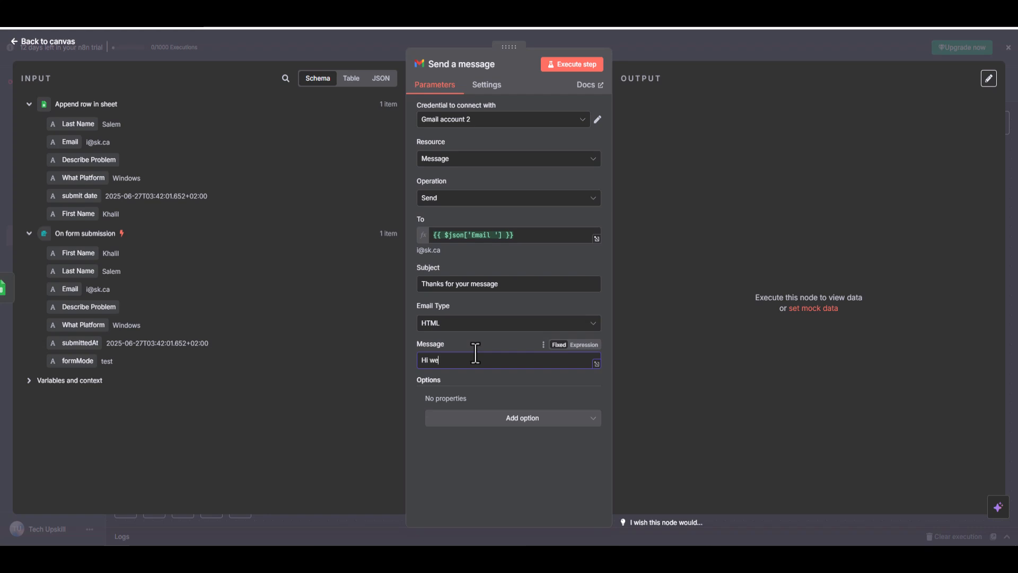
text( will look on)
key(BackSpace)
drag(430, 365, 529, 360)
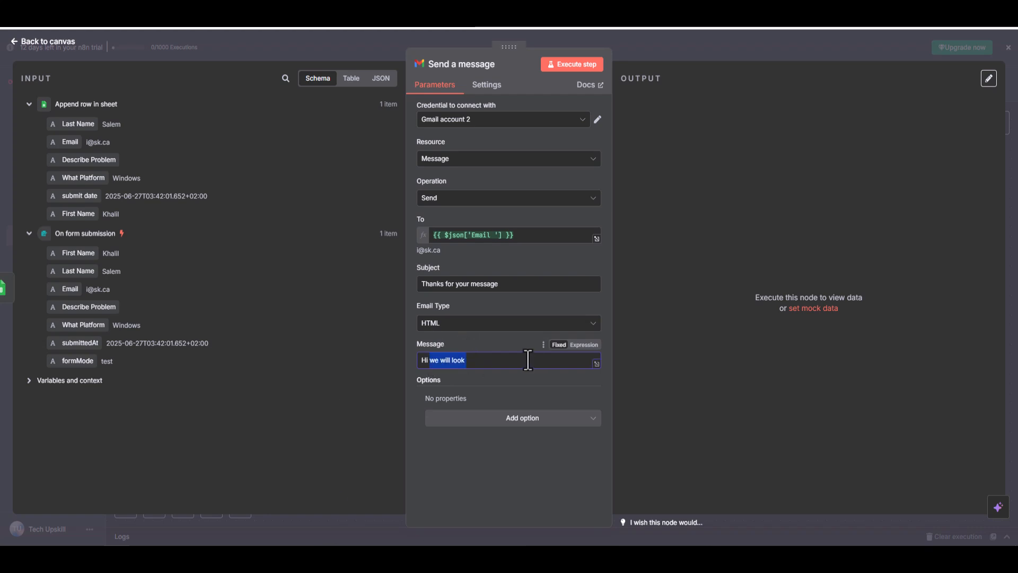
key(BackSpace)
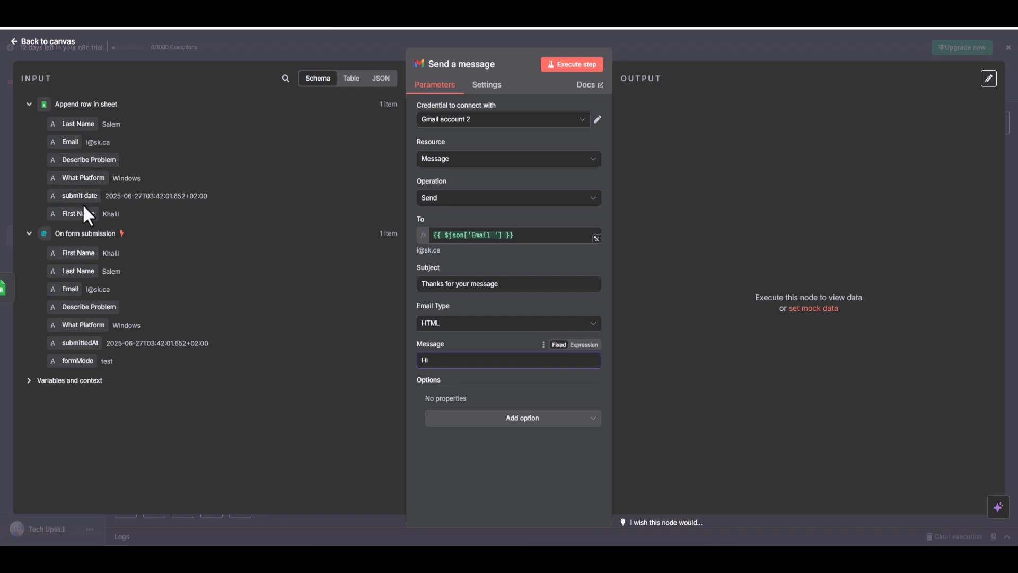
Insert the Append row node's First Name field after "Hi" in the message body.
drag(74, 213, 465, 363)
text(Hi {{ $json['First Name'] }})
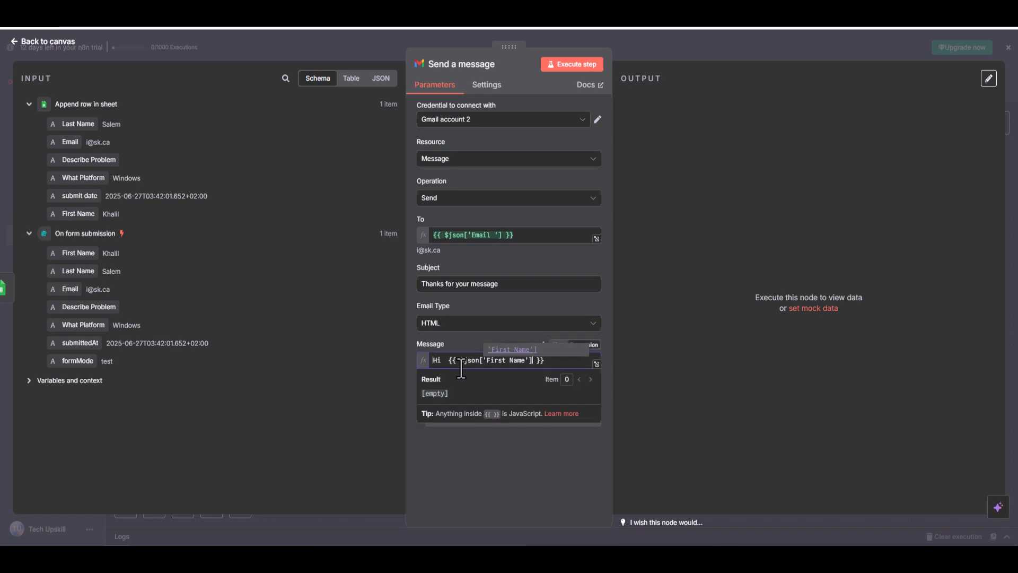
click(554, 364)
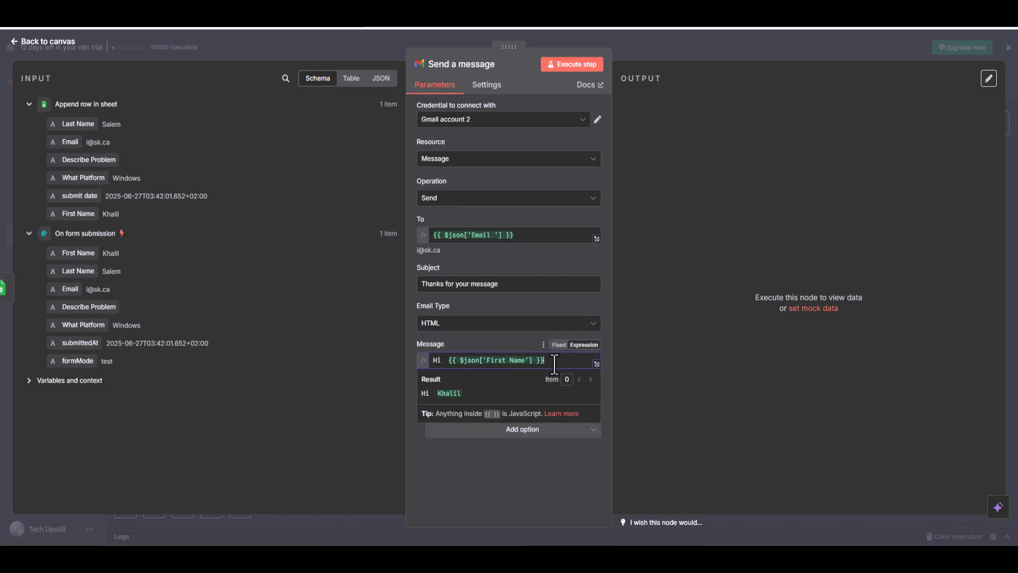
Add a second message line: "Thanks for your message, we confirm that we get your problem and will answer you as soon as possible".
key(Return)
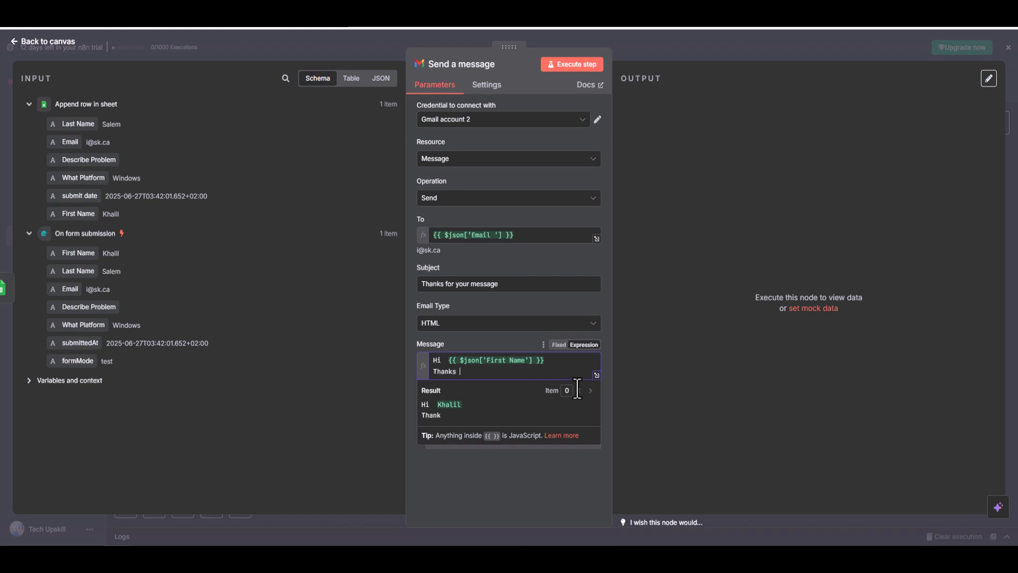
text(Thanks for your )
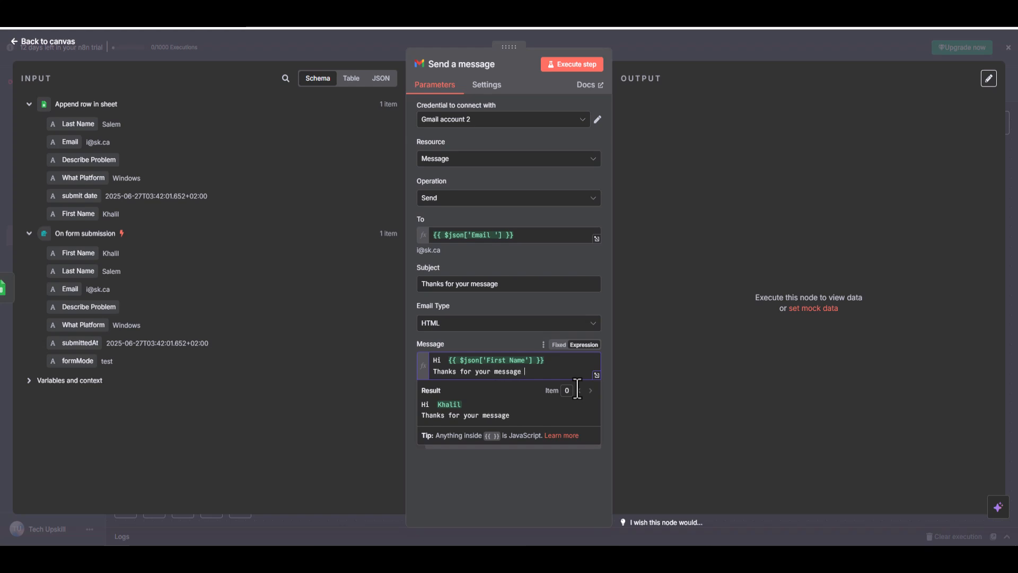
text(message, we confirm that)
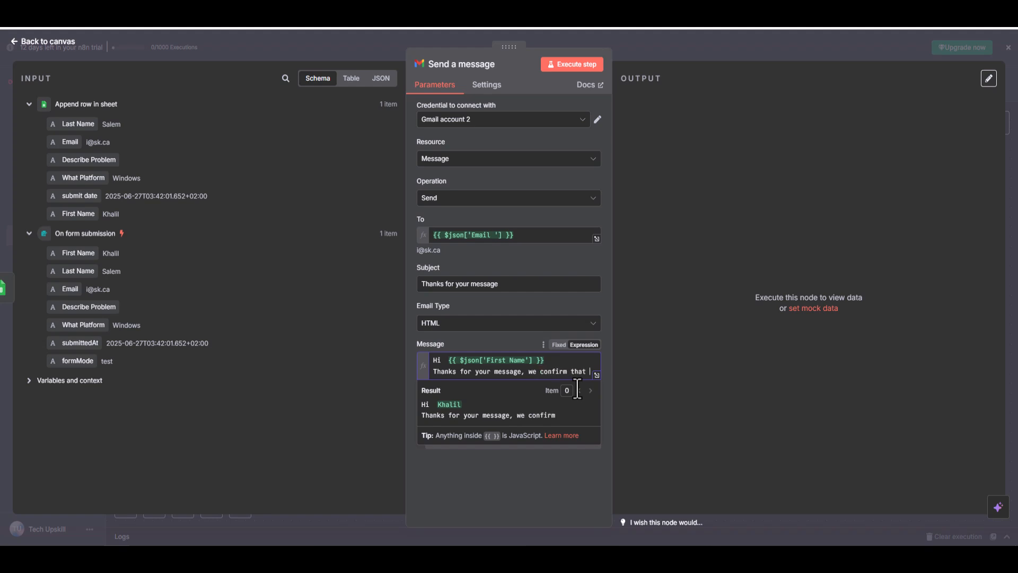
text( we get your probl)
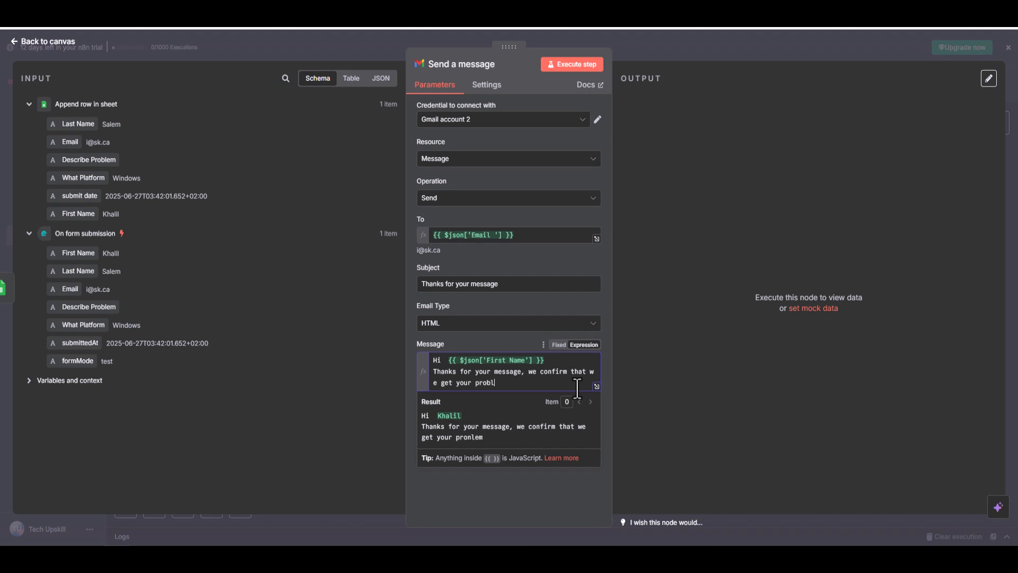
text(em and will answer you as soon as possible)
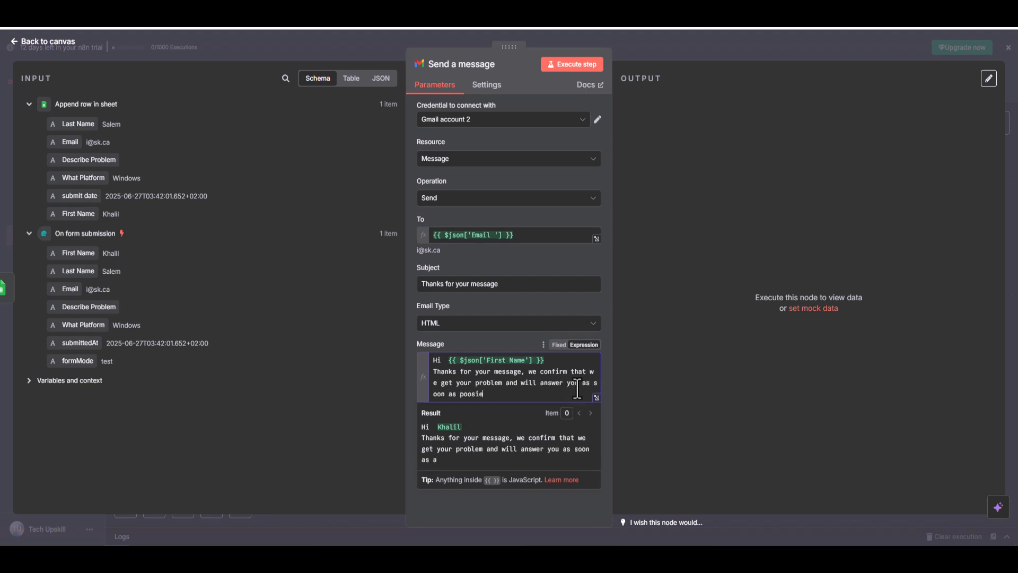
Test the confirmation email node on its own and add a second Gmail Send a message node after it on the canvas.
click(573, 66)
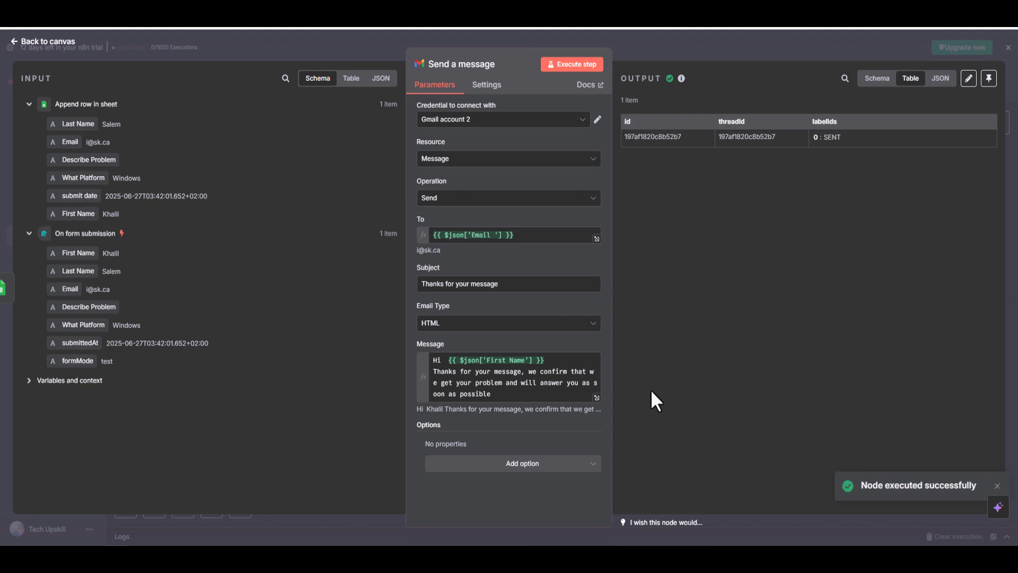
key(Escape)
click(674, 297)
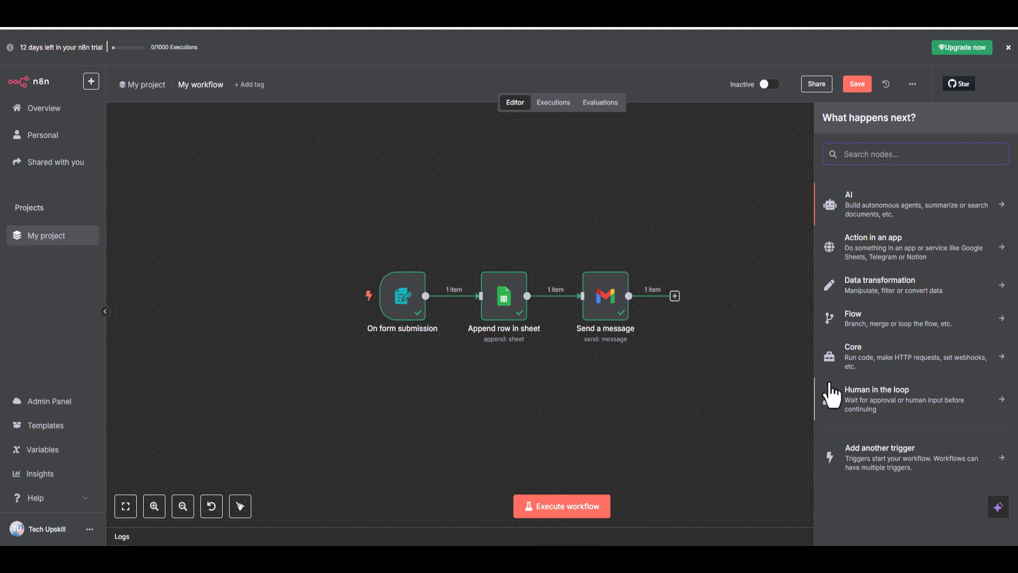
click(902, 250)
text(gmail)
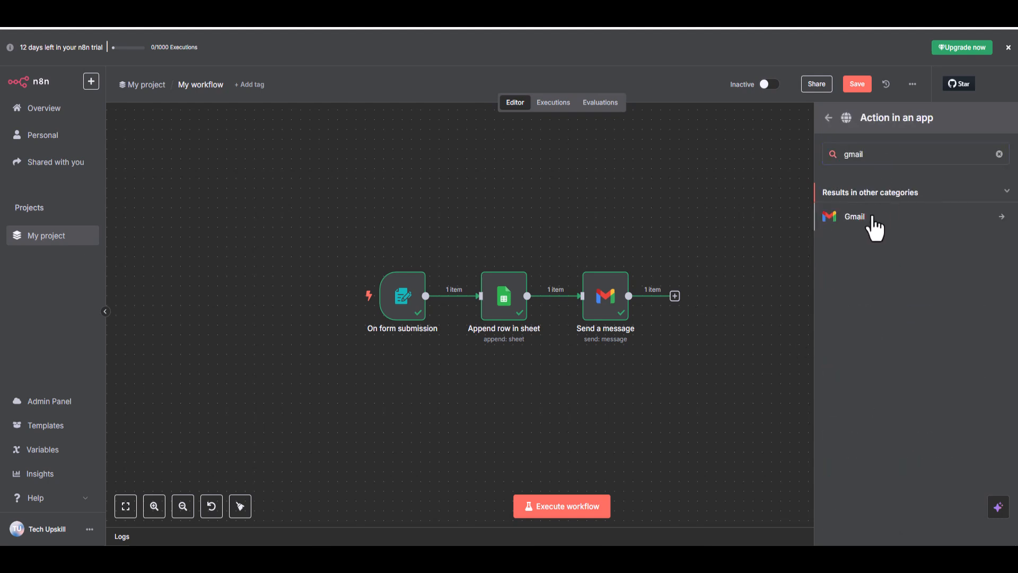
click(873, 217)
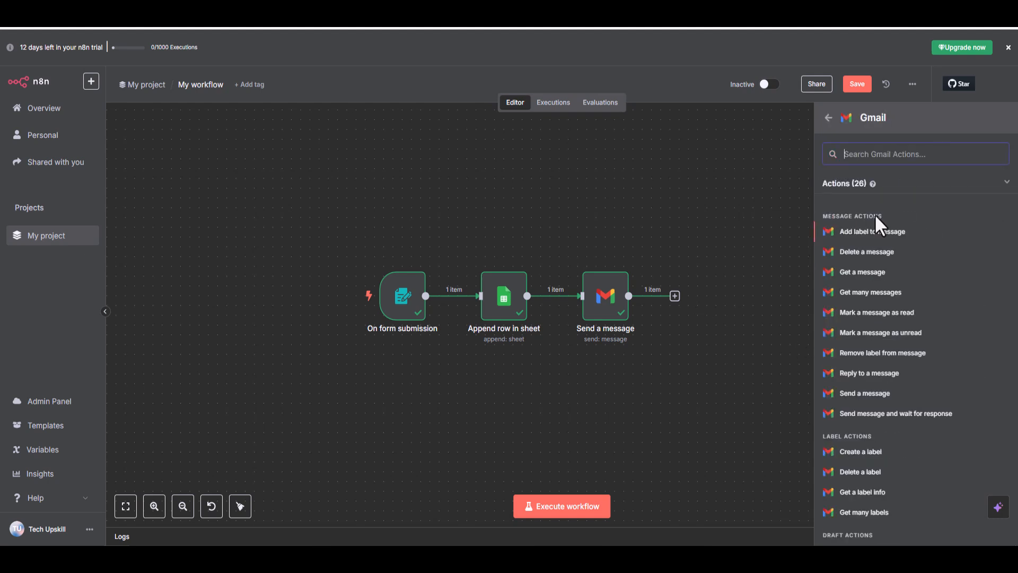
click(879, 399)
Enter the support mailbox's email address as recipient and set the subject to "#Problem from" followed by the Append row node's First Name field.
click(467, 235)
click(454, 276)
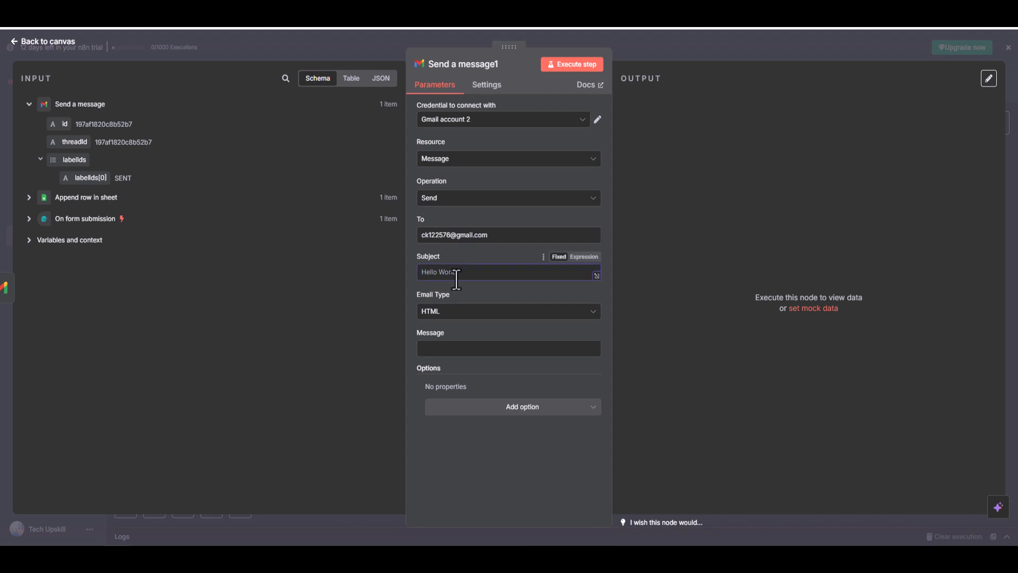
text(#Problem from)
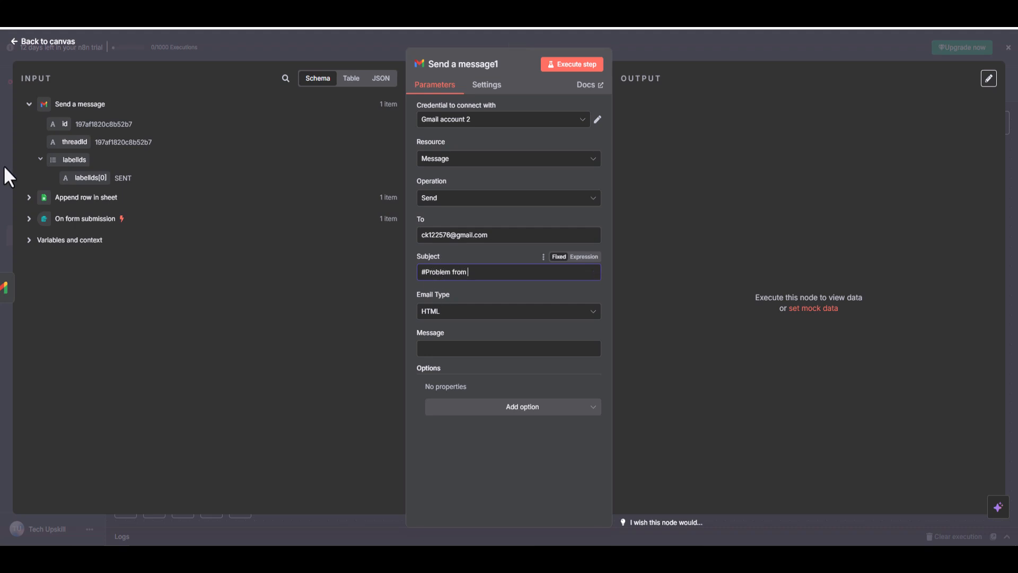
click(28, 198)
drag(78, 307, 506, 274)
Set the email type to Text and write "Hi Support Team Here a problem that we get" followed by the Describe Problem field in the message.
click(459, 372)
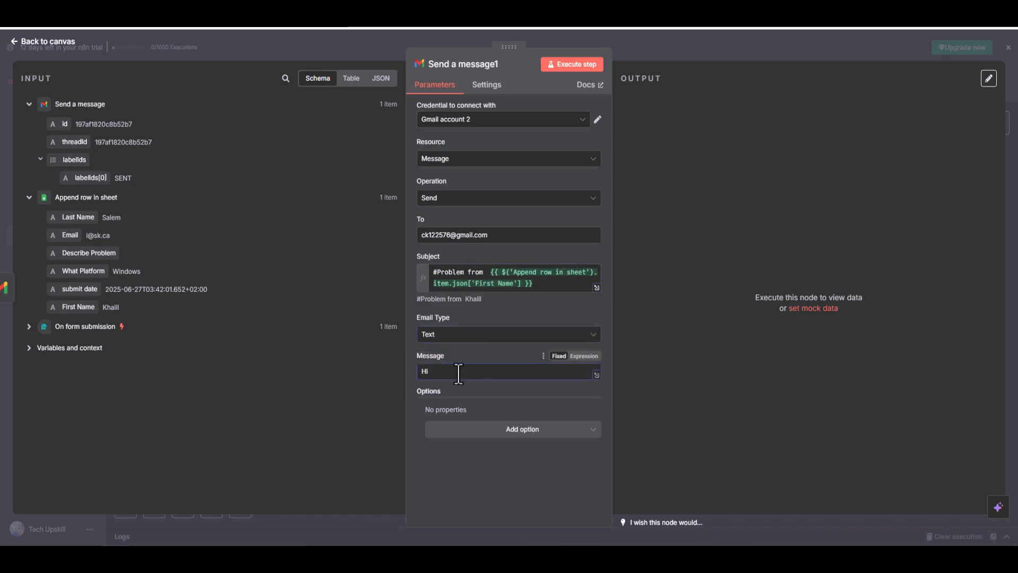
text(Hi Support Team Here )
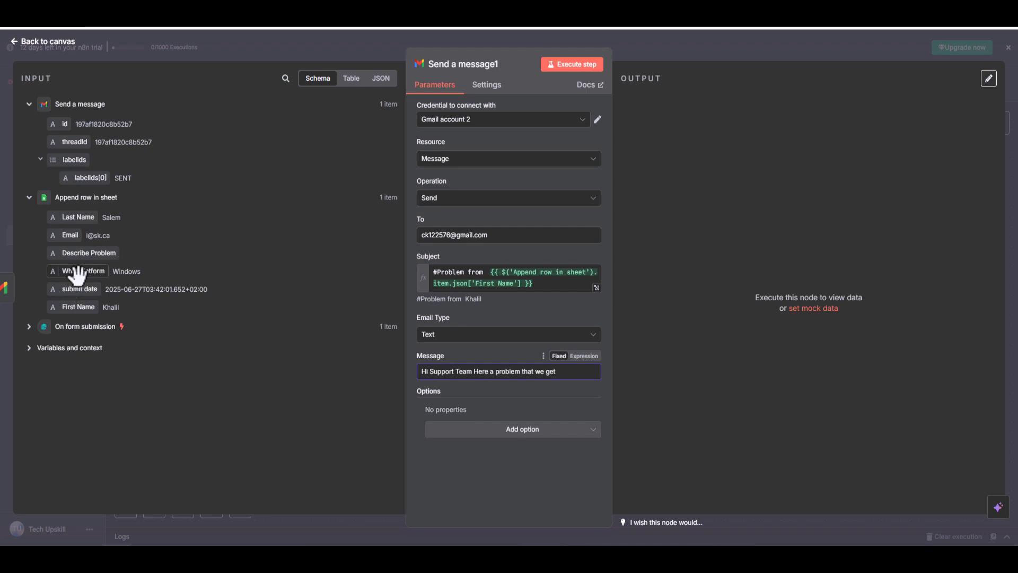
text(a problem that we get)
drag(88, 254, 522, 374)
Extend the message with "and Platform is" followed by the Append row node's What Platform field, and return to the canvas.
text(and )
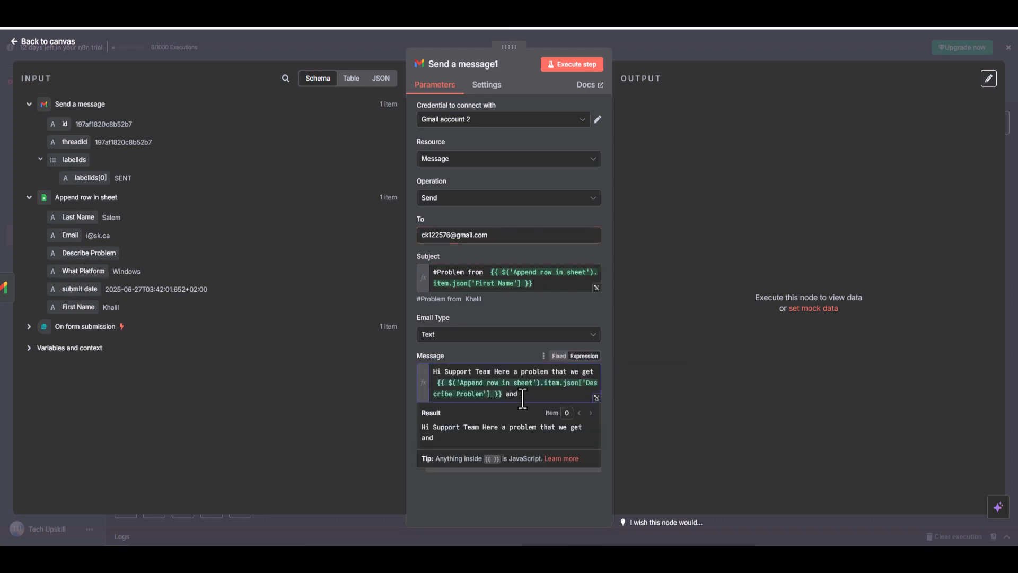
text(Platform is)
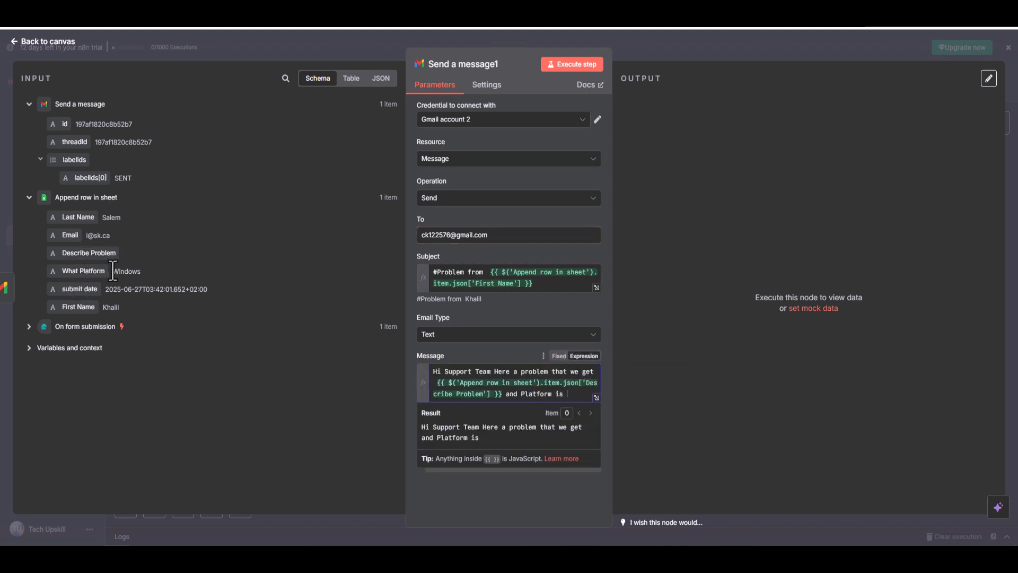
drag(88, 271, 571, 396)
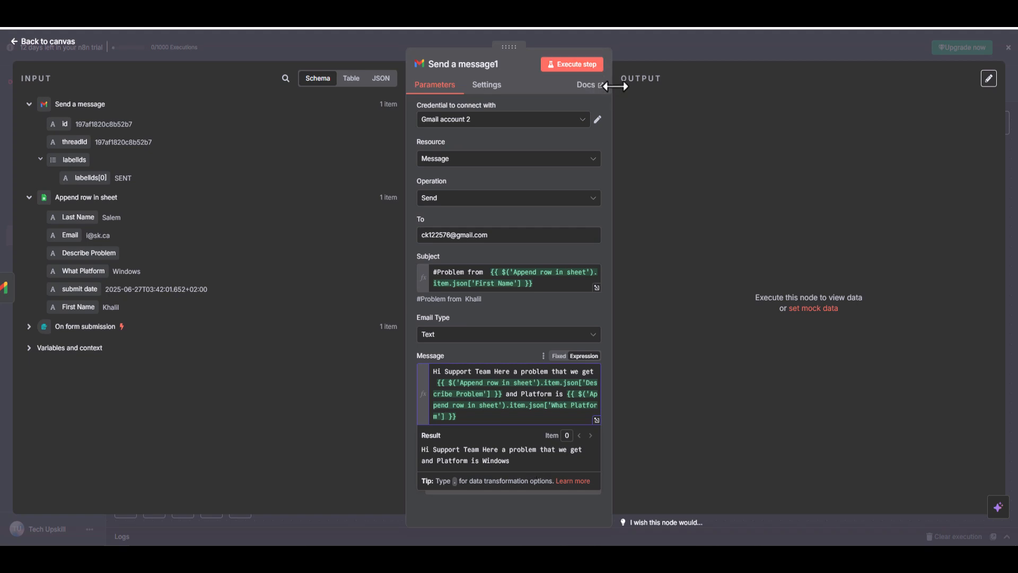
click(47, 42)
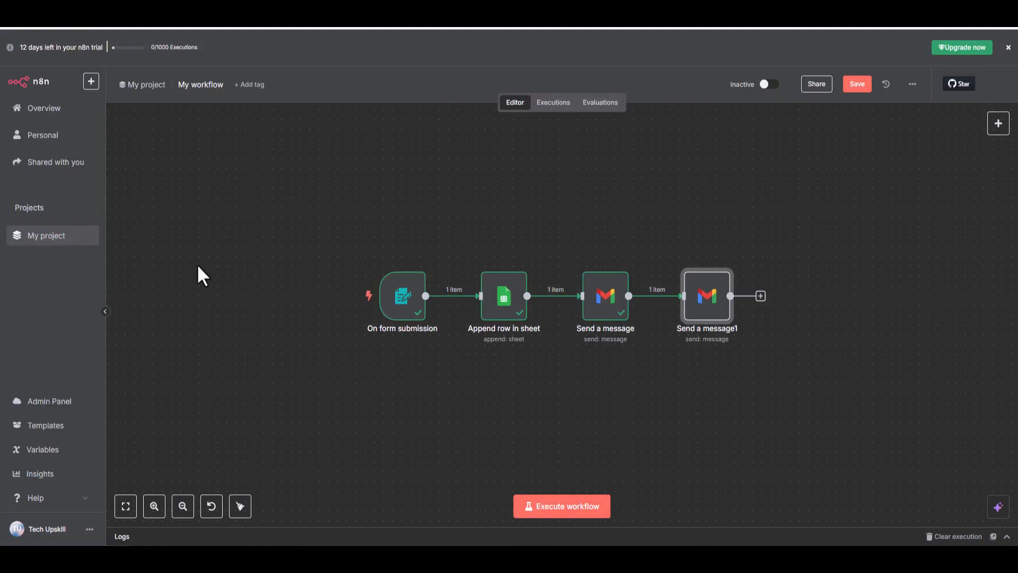
Run the workflow and submit the form with a first name, last name, email, problem "problem are that i dont know what to write" and platform Windows.
click(548, 508)
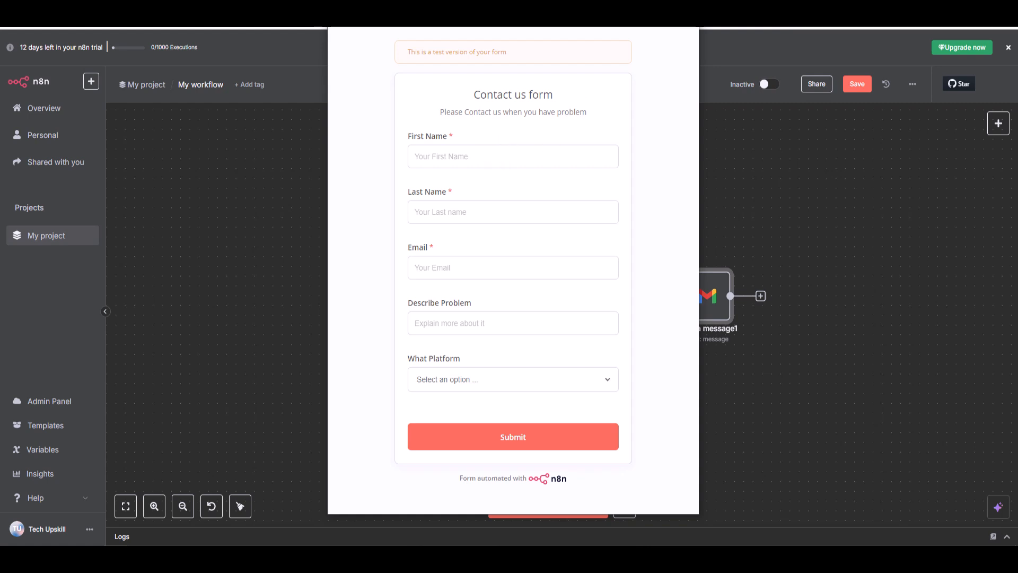
text(nt)
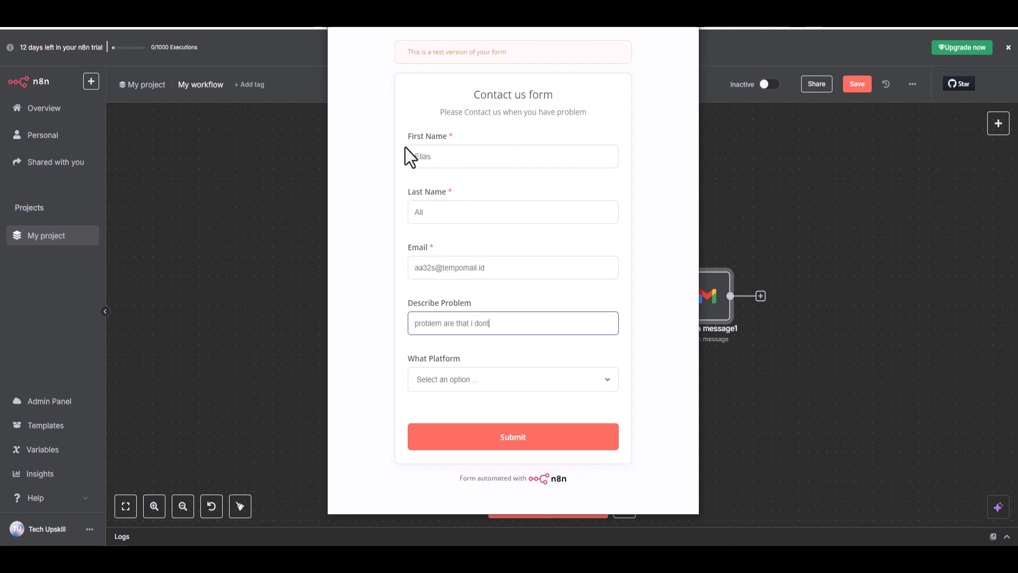
text( know what to write)
click(460, 378)
click(458, 415)
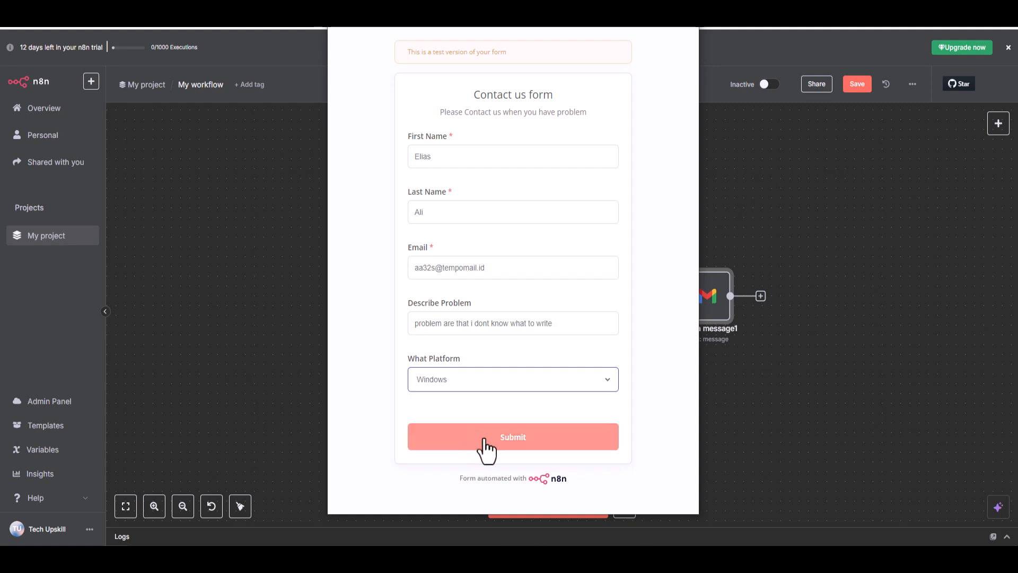
click(485, 440)
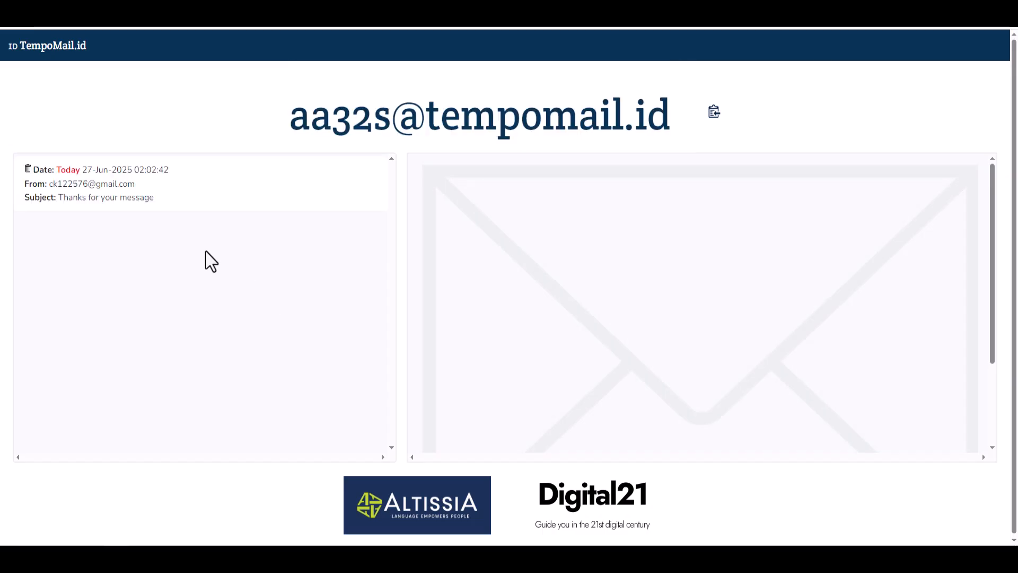
Switch to the TempoMail inbox and read the "Thanks for your message" confirmation email.
click(94, 198)
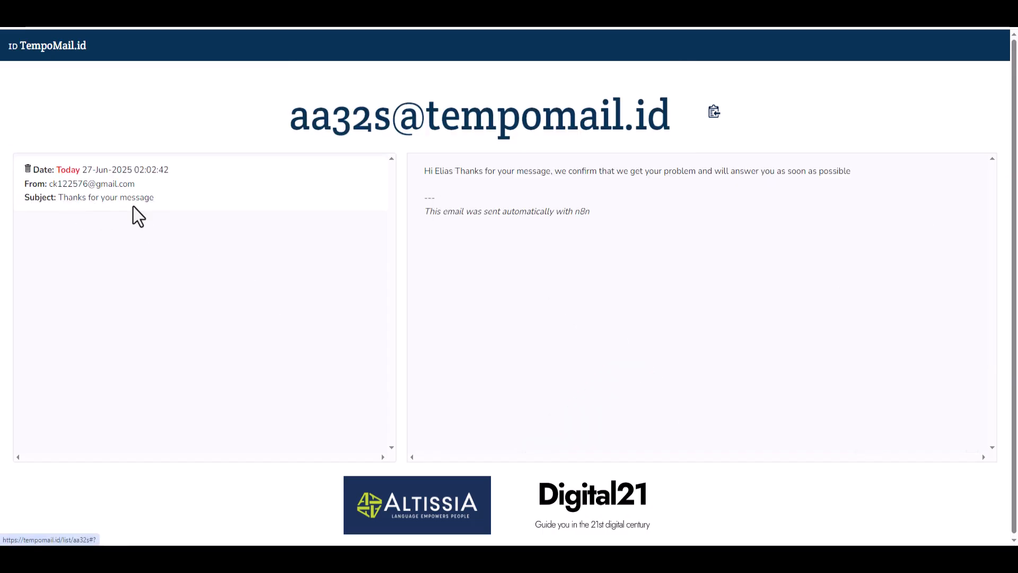
drag(425, 171, 859, 177)
click(866, 182)
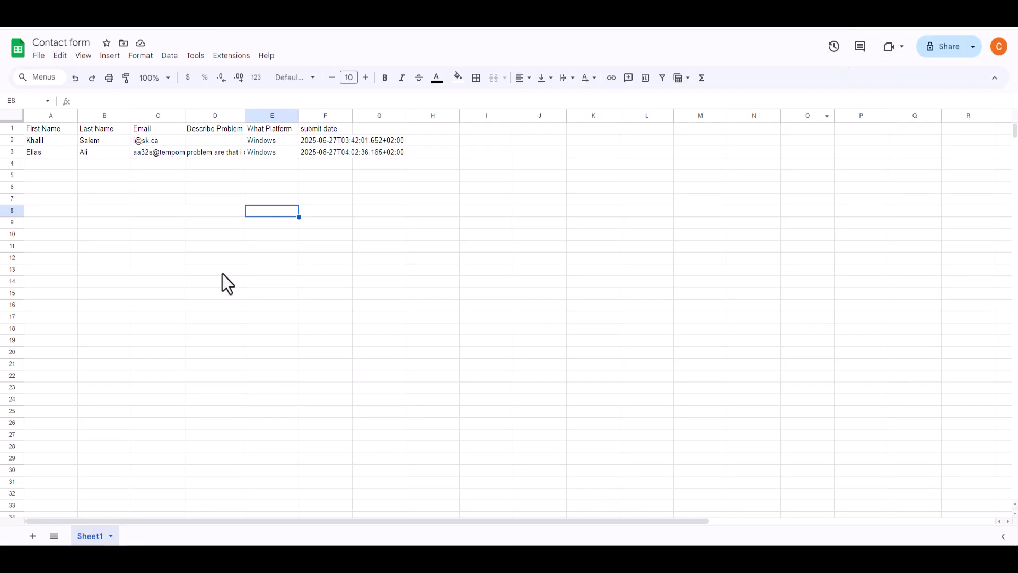
Switch to the Contact form Google Sheet and examine the row logged for the latest submission.
drag(50, 152, 403, 158)
click(540, 175)
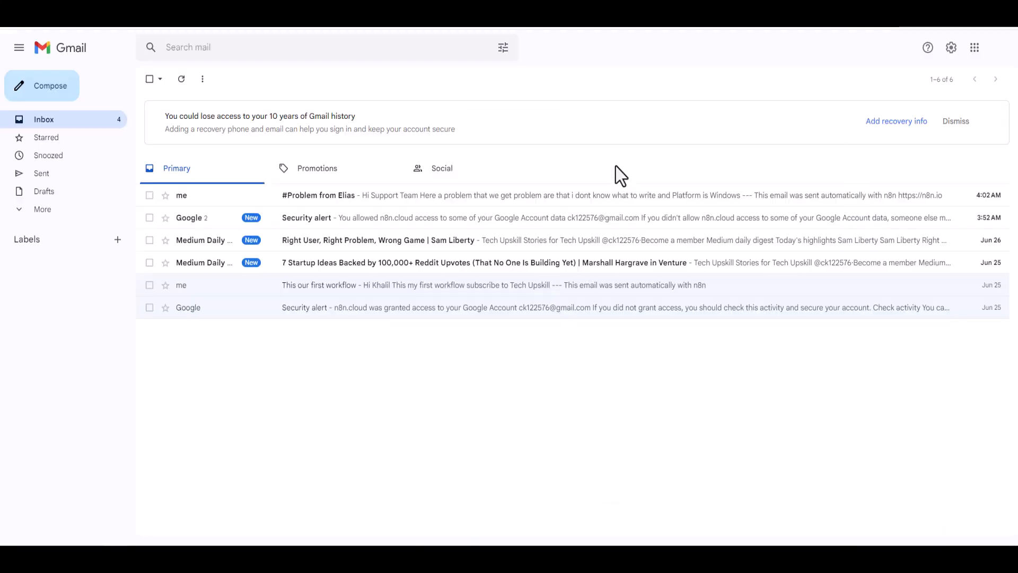
Switch to the Gmail inbox, open the newest "#Problem from" email and check its problem description and platform text.
click(371, 195)
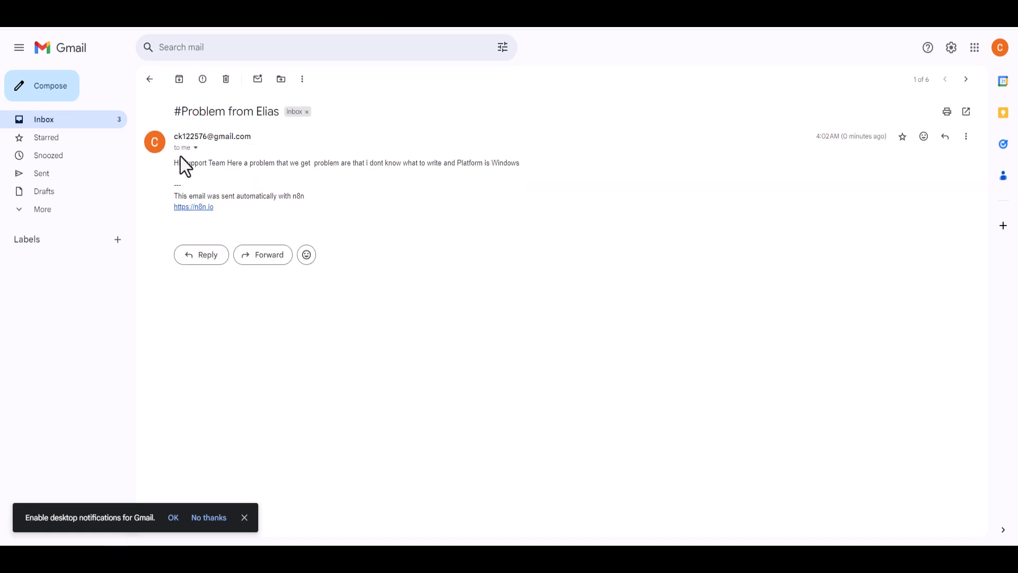
drag(180, 157, 520, 164)
click(321, 163)
click(375, 160)
click(426, 187)
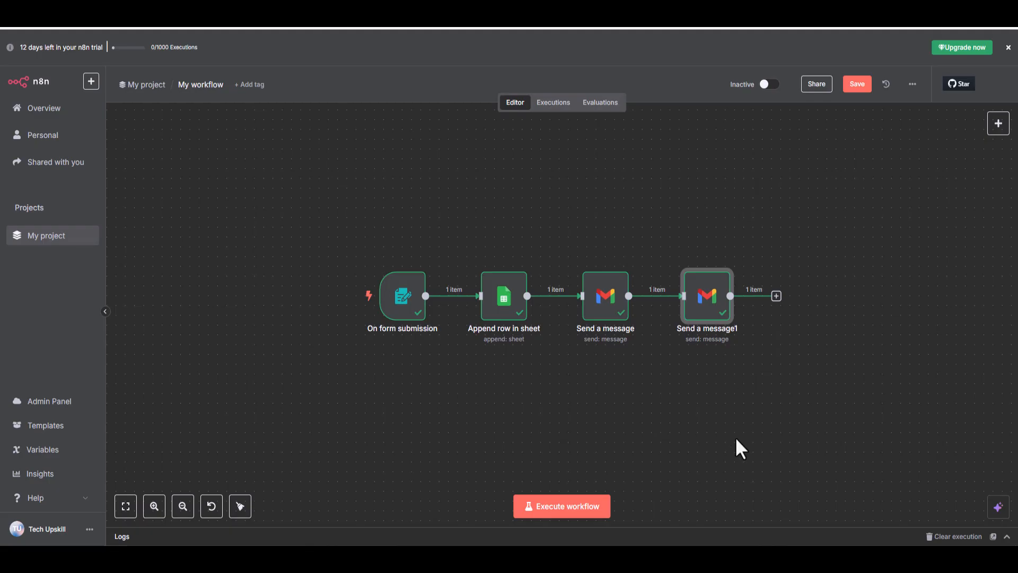
Switch back to n8n, save the workflow and rename it "Contact Form".
click(858, 83)
click(201, 85)
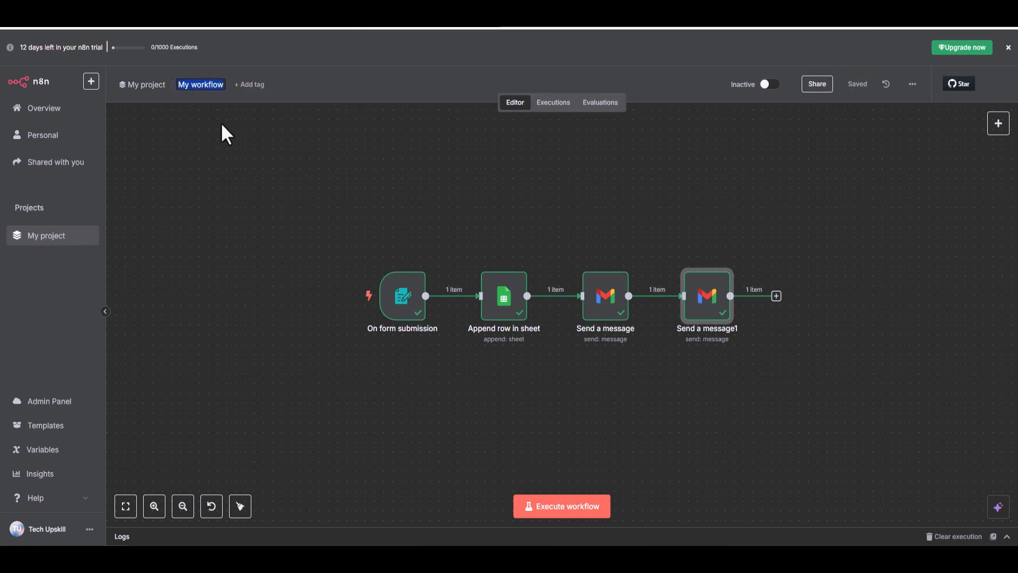
text(Contact Form)
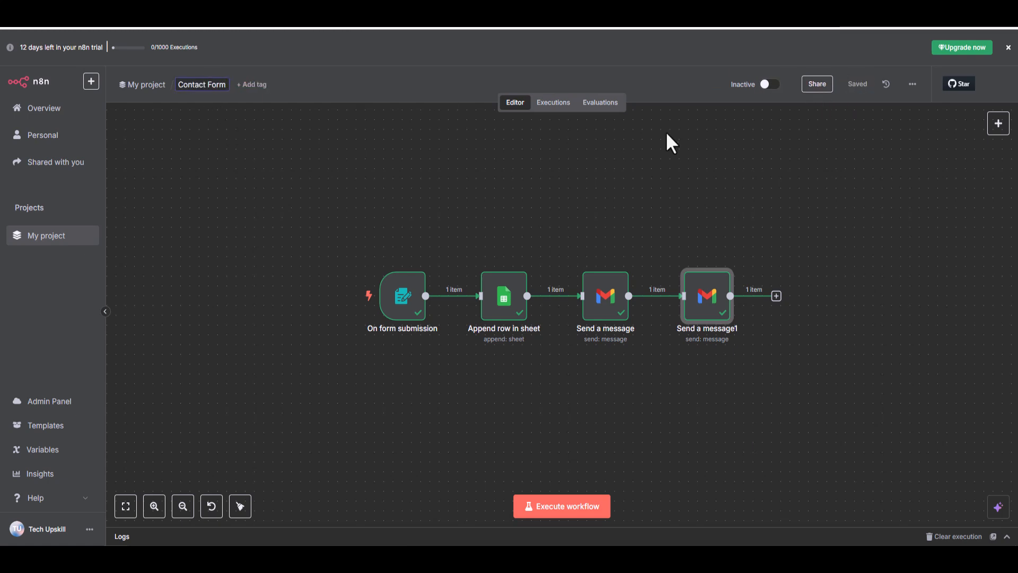
click(306, 115)
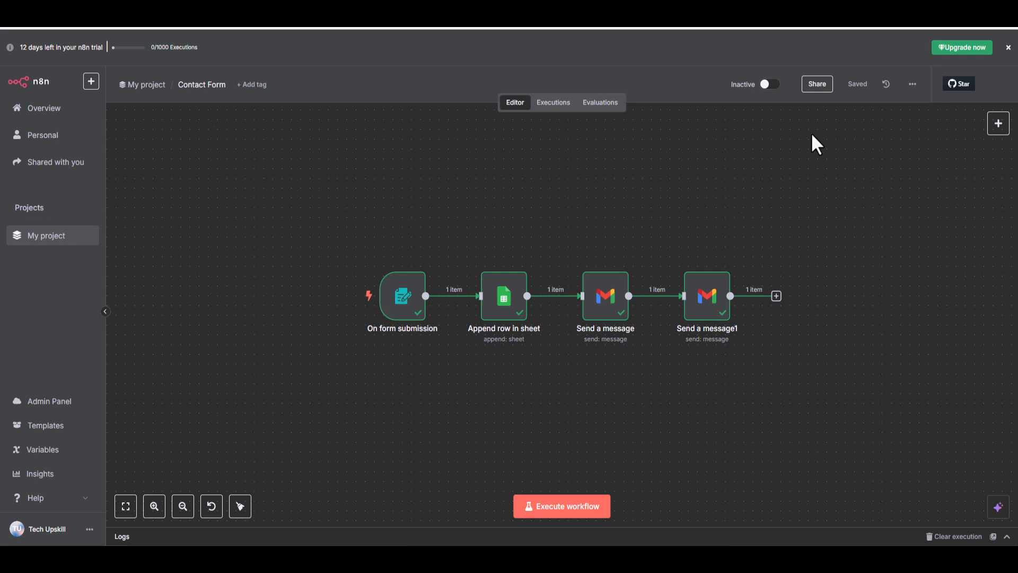
Activate the Contact Form workflow for production use.
click(769, 85)
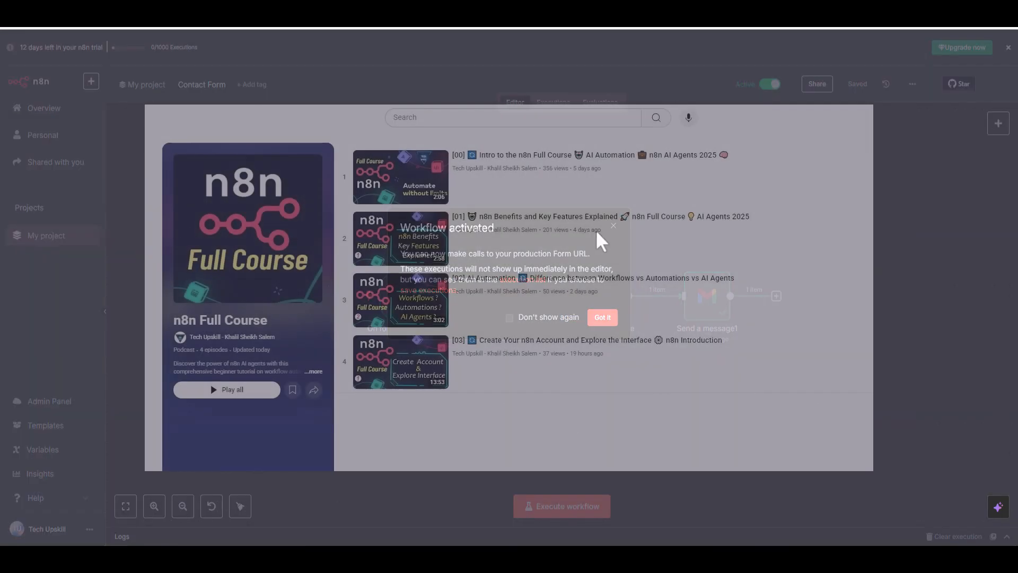